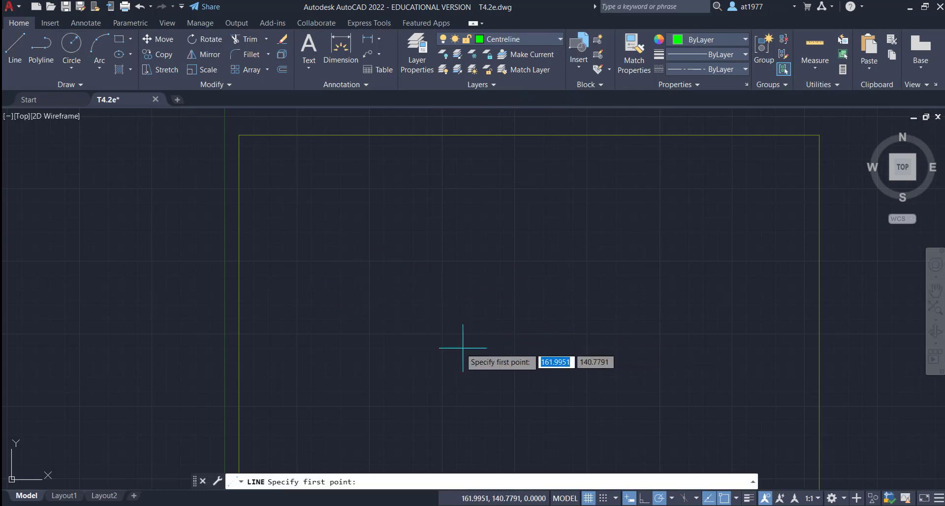
Step: Draw a horizontal centreline inside the border on the Centreline layer
left_click(477, 338)
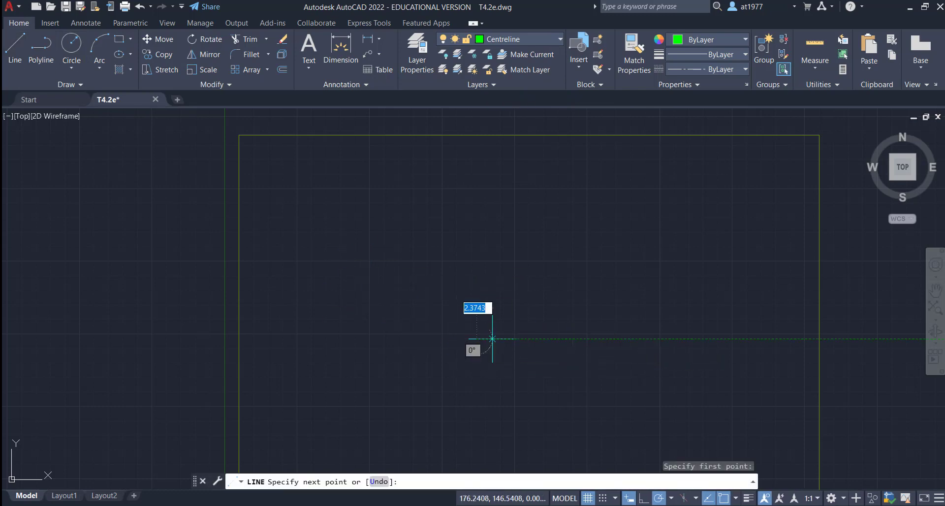
left_click(733, 339)
key("Escape")
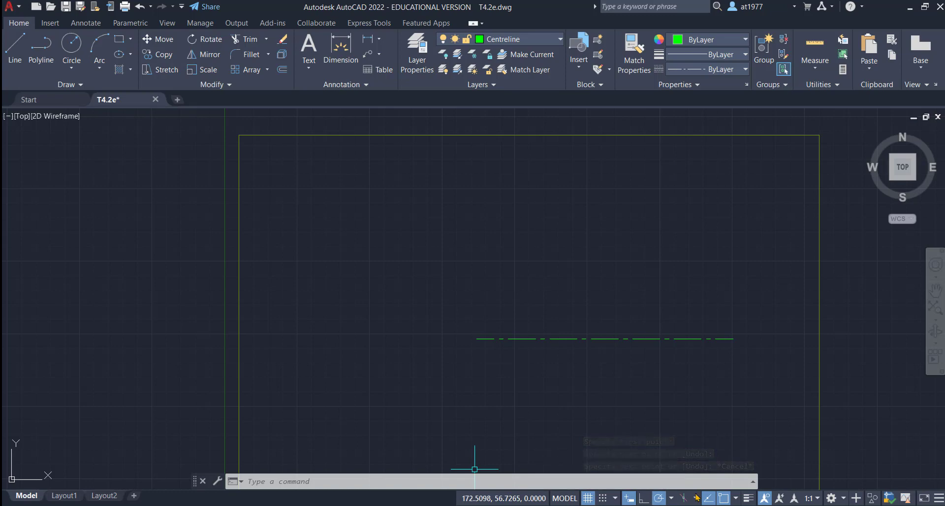
Step: Check the running object snap modes, and draw a vertical centreline crossing the horizontal centreline near its right end
left_click(736, 499)
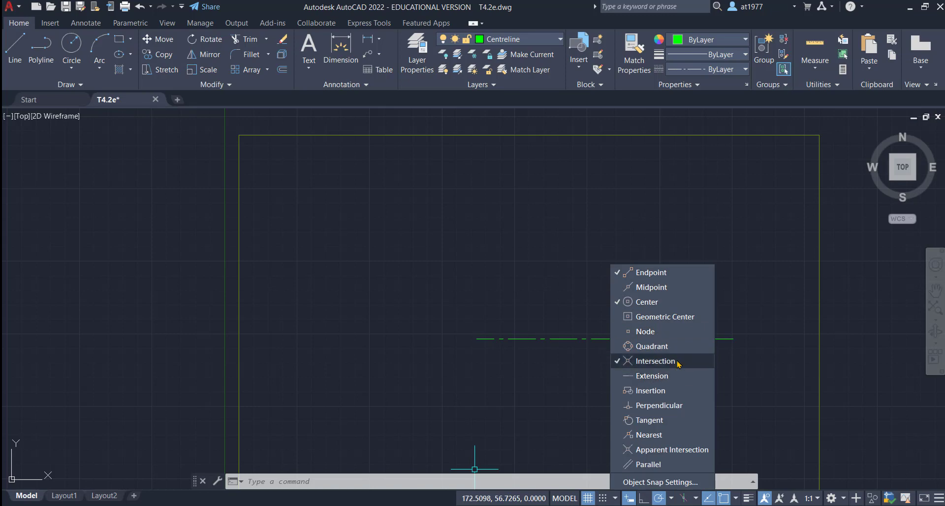
left_click(594, 374)
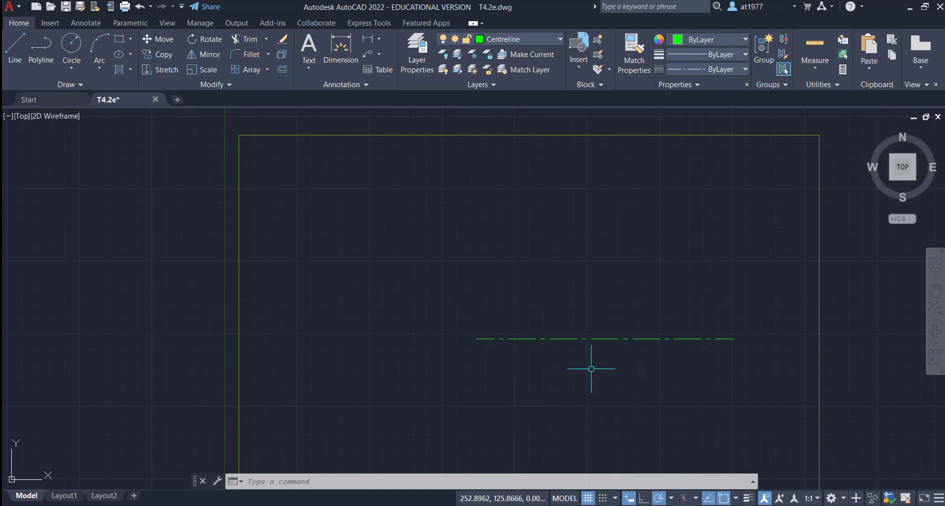
left_click(21, 47)
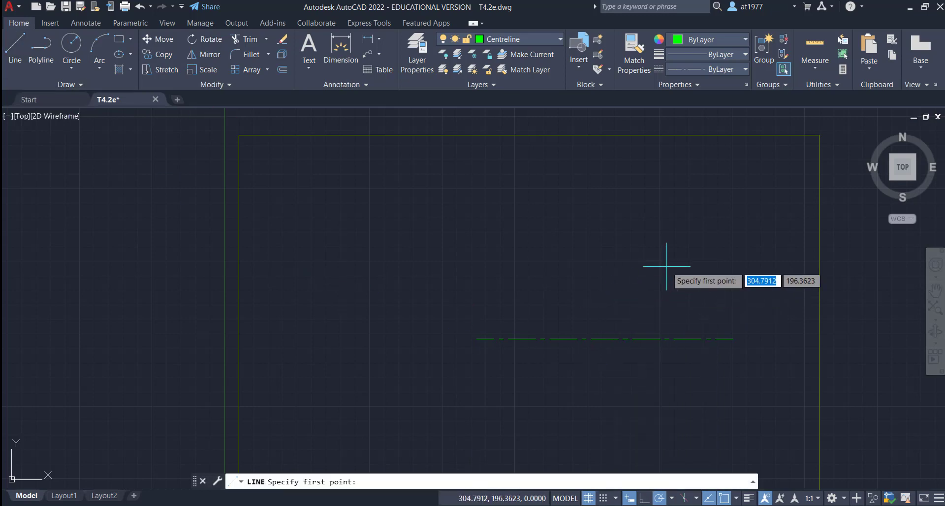
left_click(658, 249)
left_click(659, 400)
key("Escape")
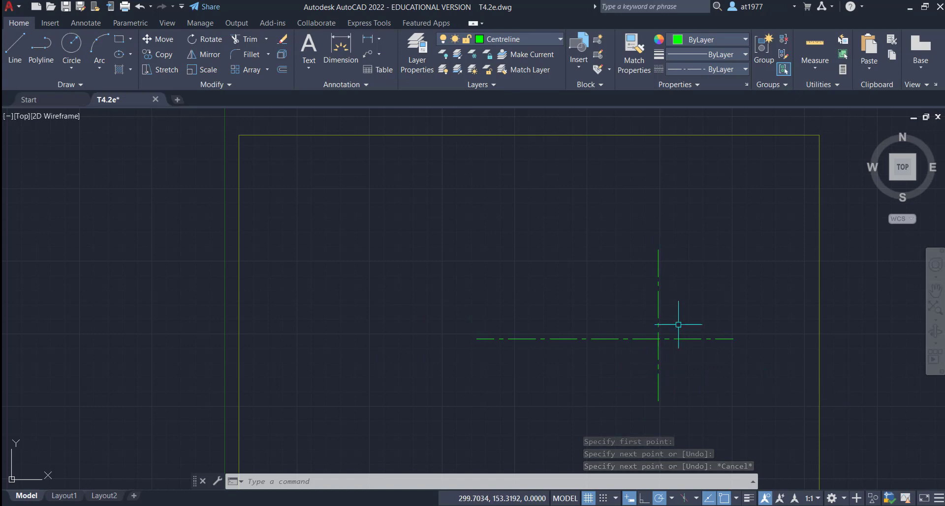
Step: Make Outline the current layer and draw a circle of radius 25 centred on the intersection of the centrelines
left_click(512, 39)
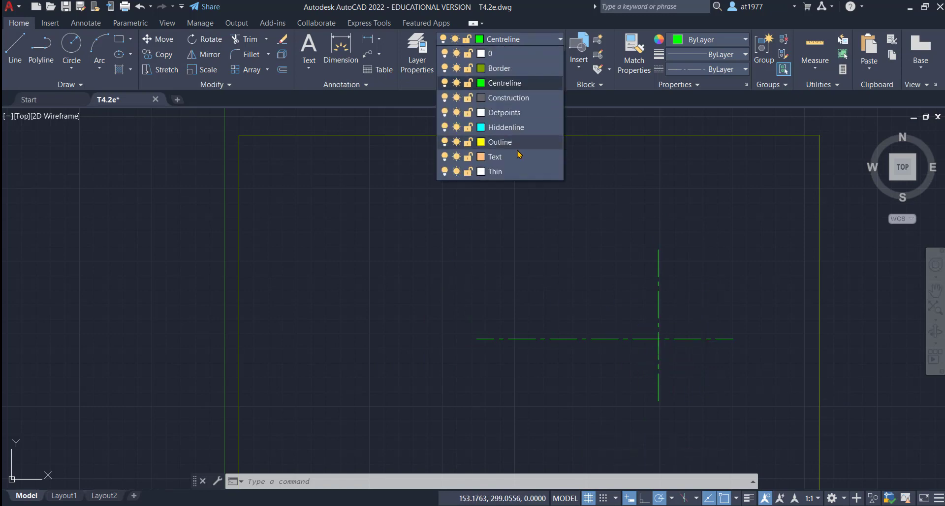
left_click(500, 142)
left_click(72, 68)
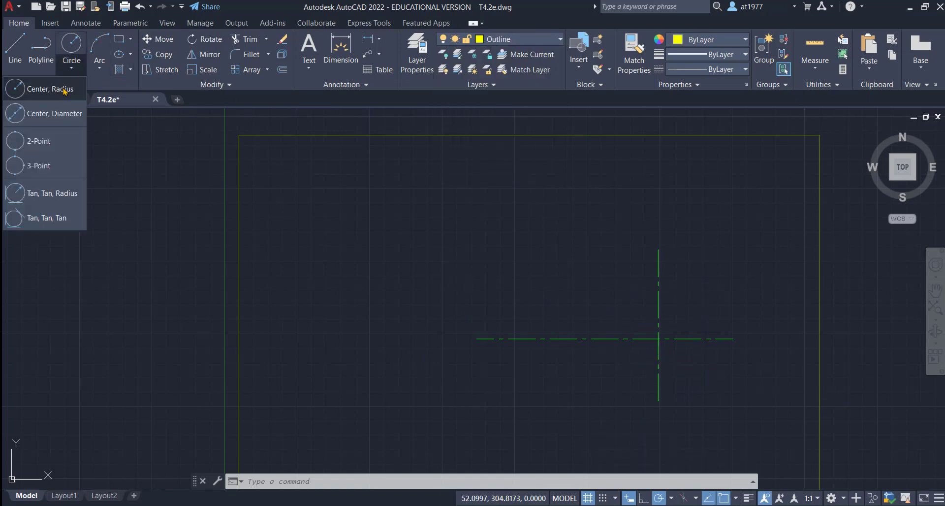
left_click(64, 91)
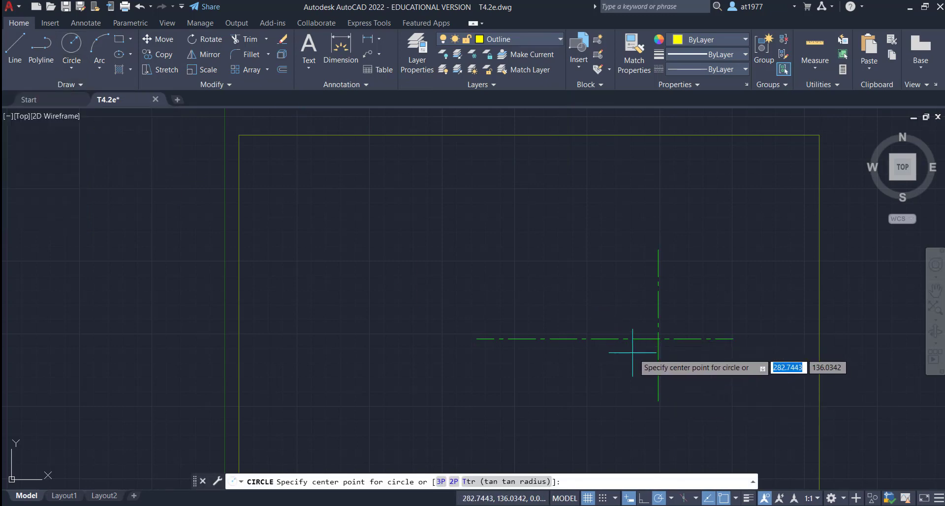
left_click(658, 339)
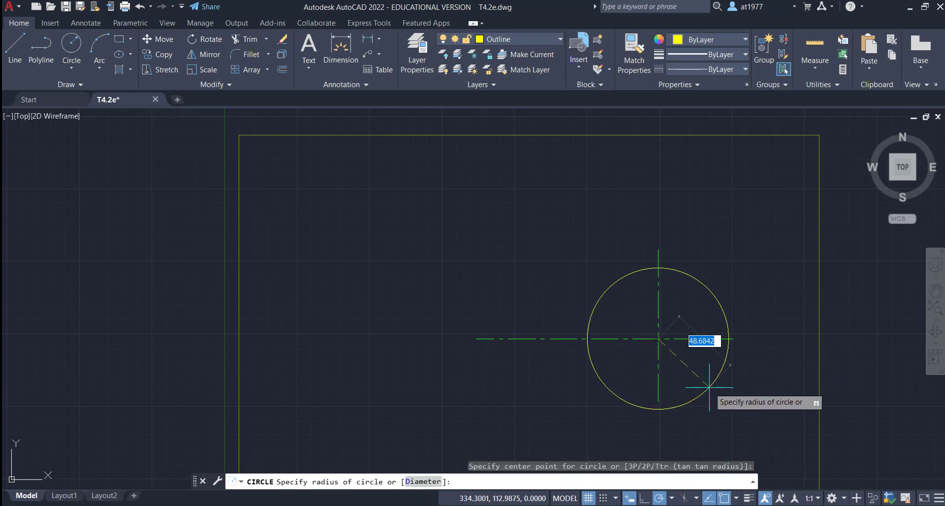
type("25")
key("Return")
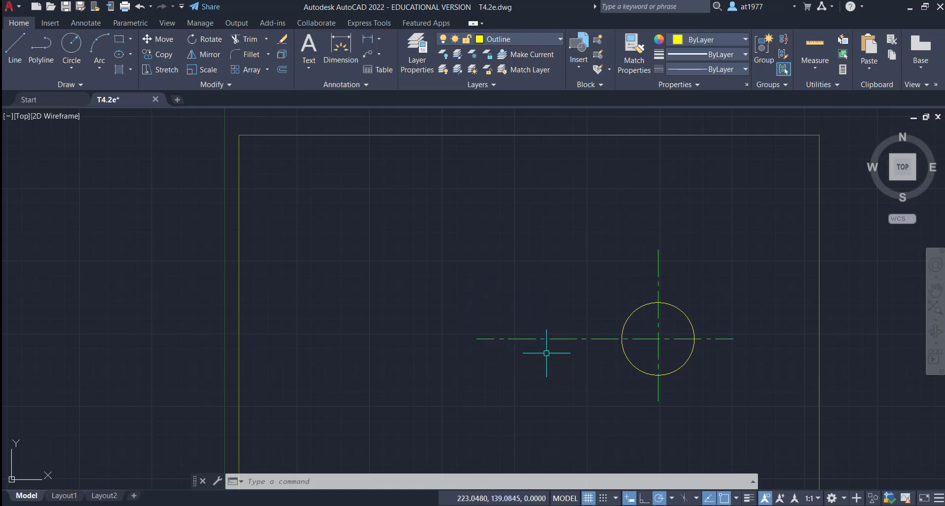
Step: Offset the vertical centreline 40 to the left of the circle's centre
left_click(282, 70)
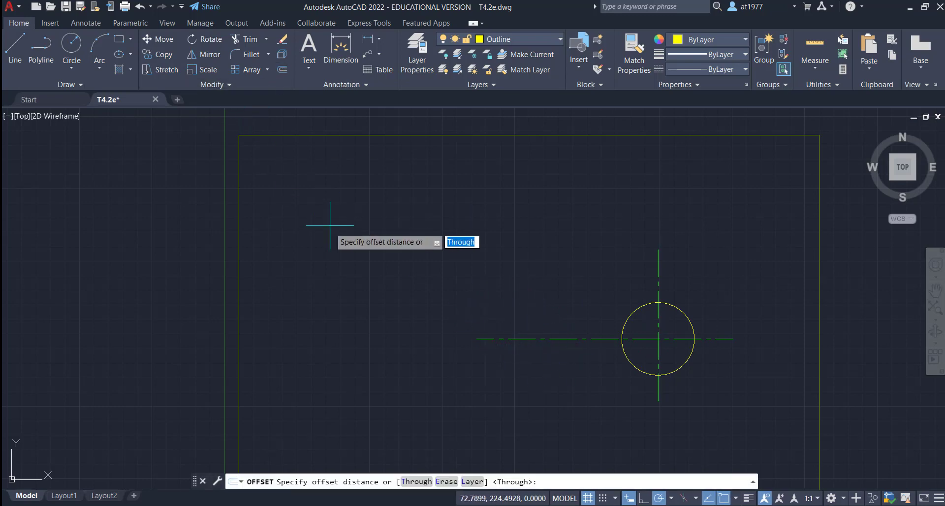
type("4")
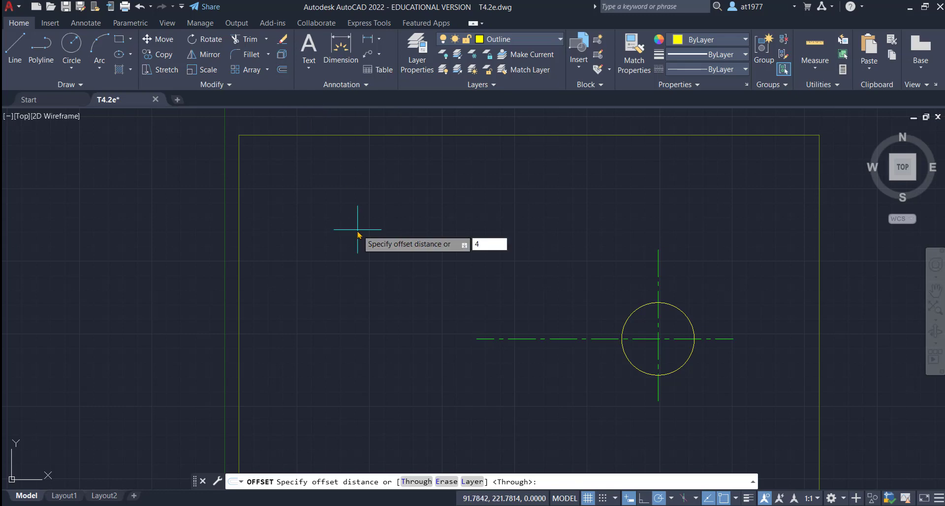
type("0")
key("Return")
left_click(658, 272)
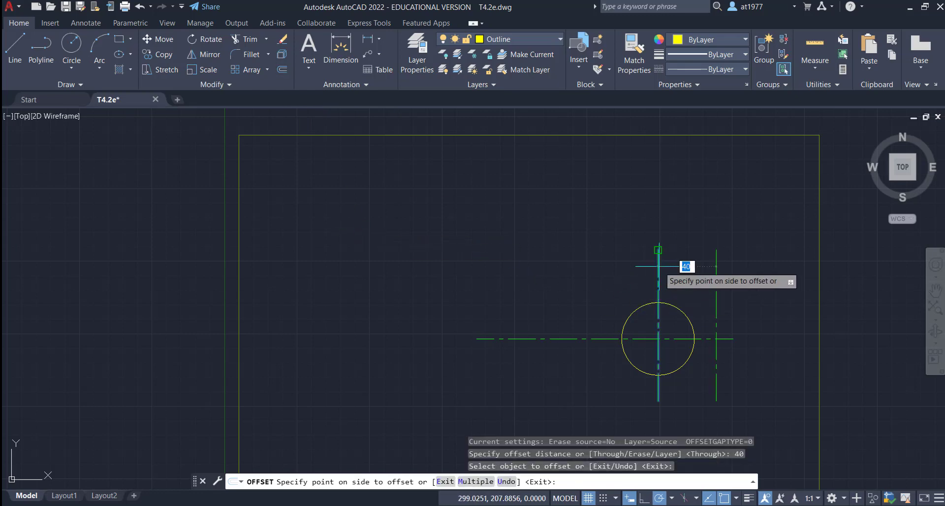
left_click(529, 297)
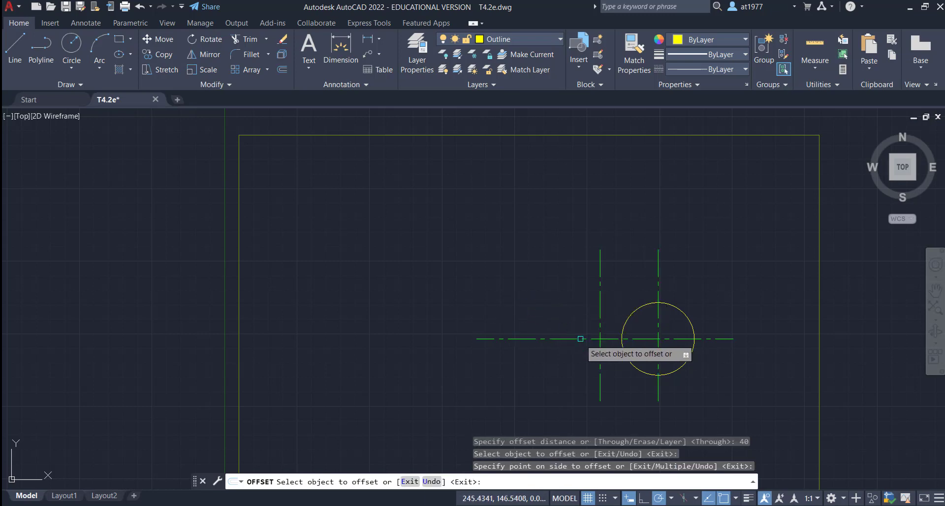
key("Return")
Step: Draw a circle of radius 8 centred where the offset vertical centreline crosses the horizontal centreline
scroll(614, 361, "up", 2)
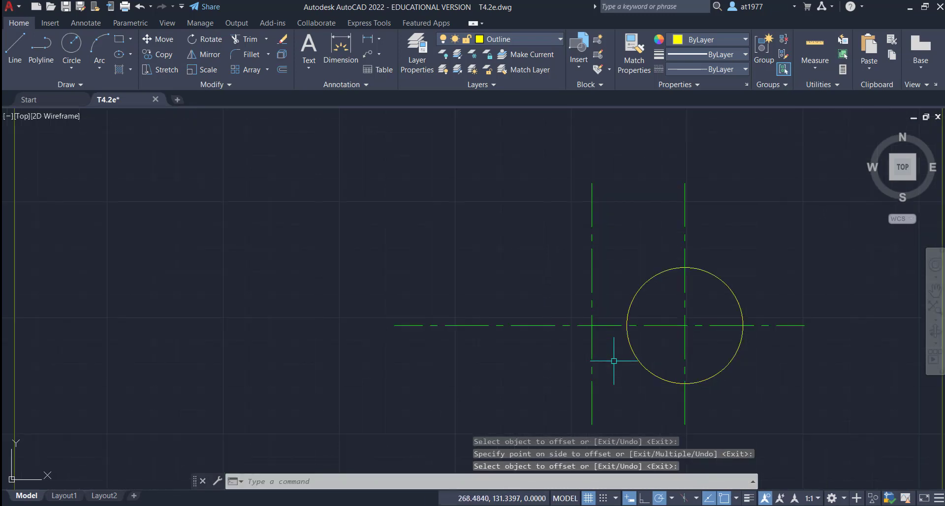
left_click(80, 48)
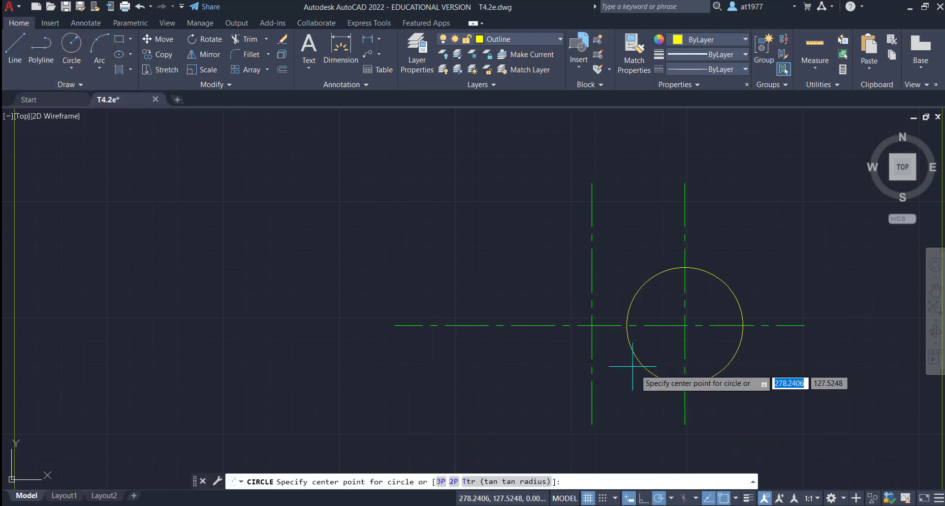
left_click(592, 325)
type("8")
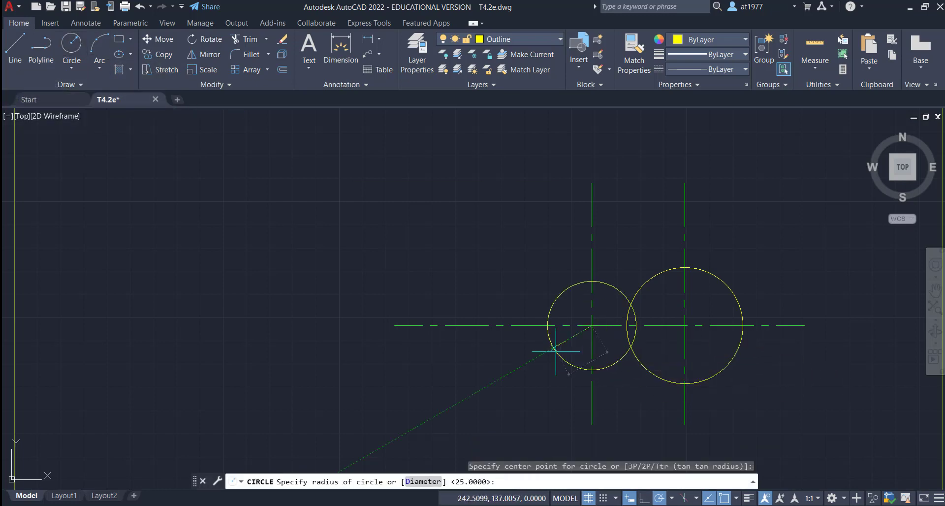
key("Return")
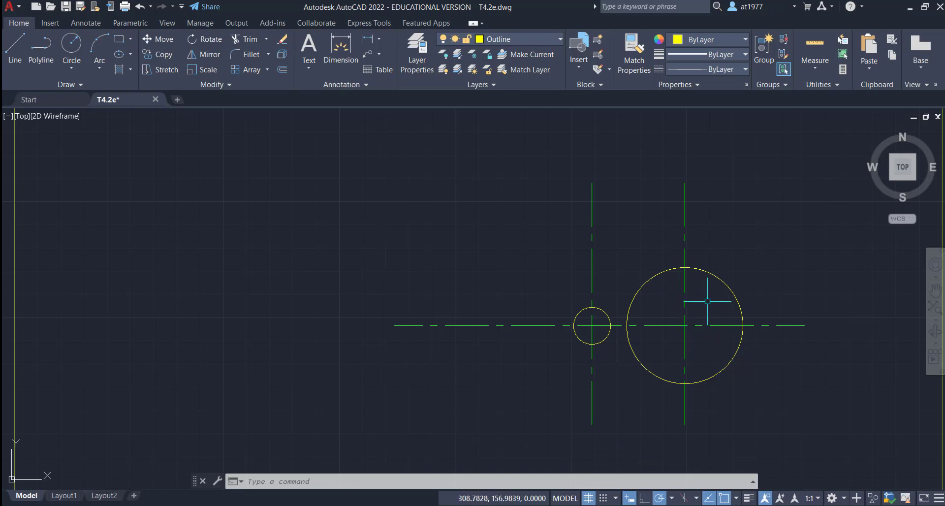
Step: Draw a line from a tangent point on top of the small circle, 60 long at 12 degrees, towards the large circle
left_click(15, 46)
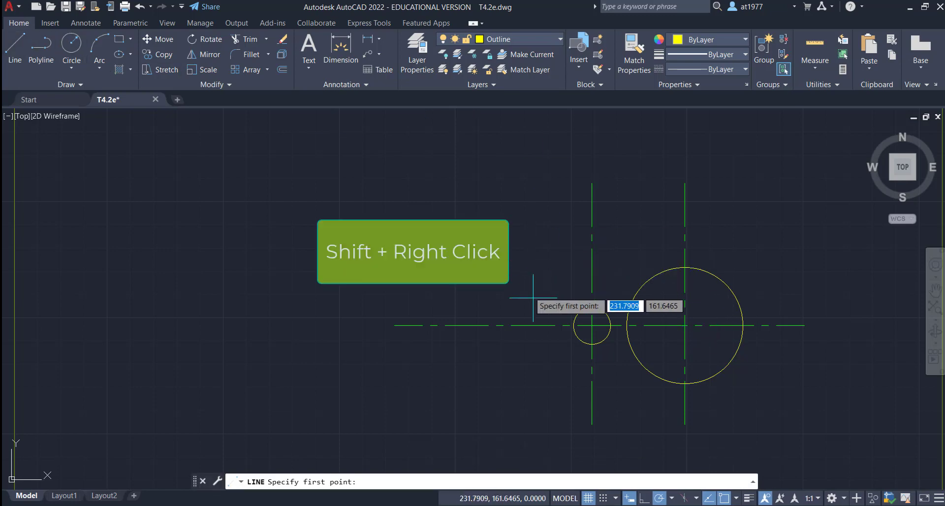
right_click(548, 311, "shift")
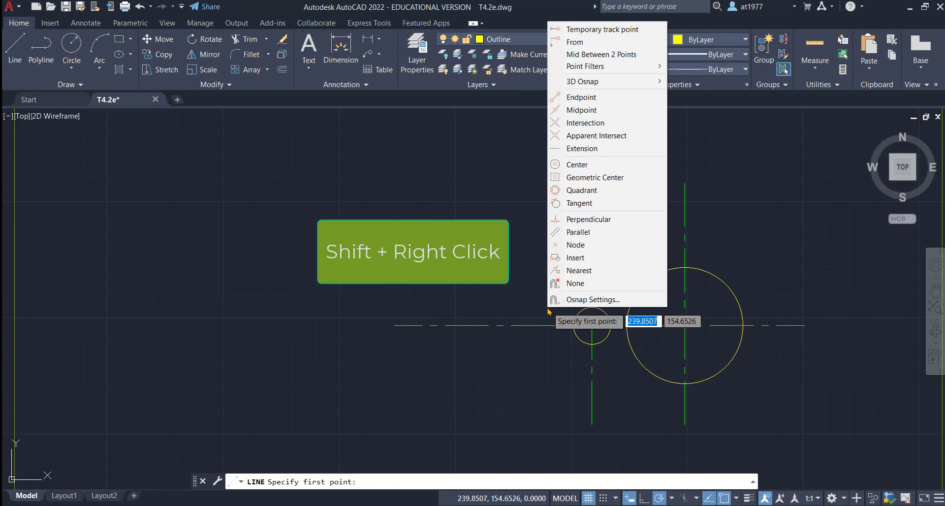
left_click(583, 204)
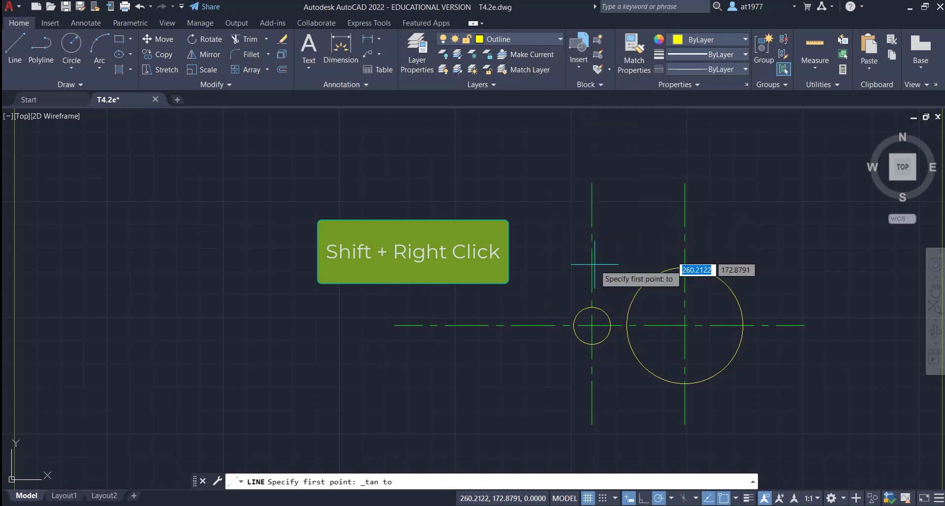
left_click(586, 322)
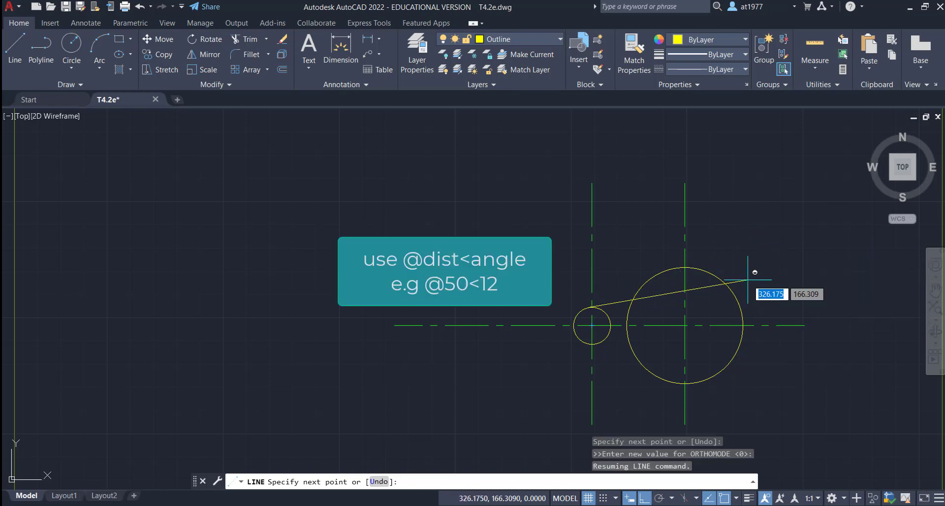
type("@")
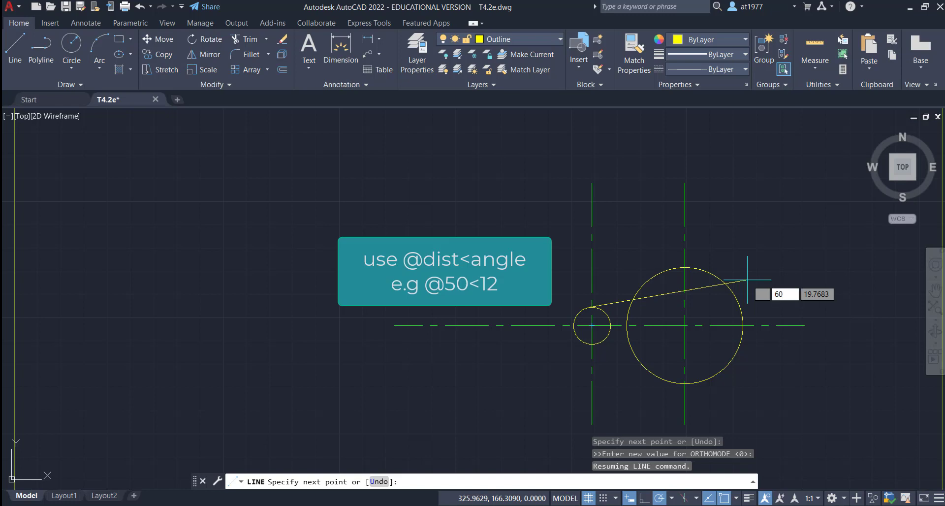
key("Tab")
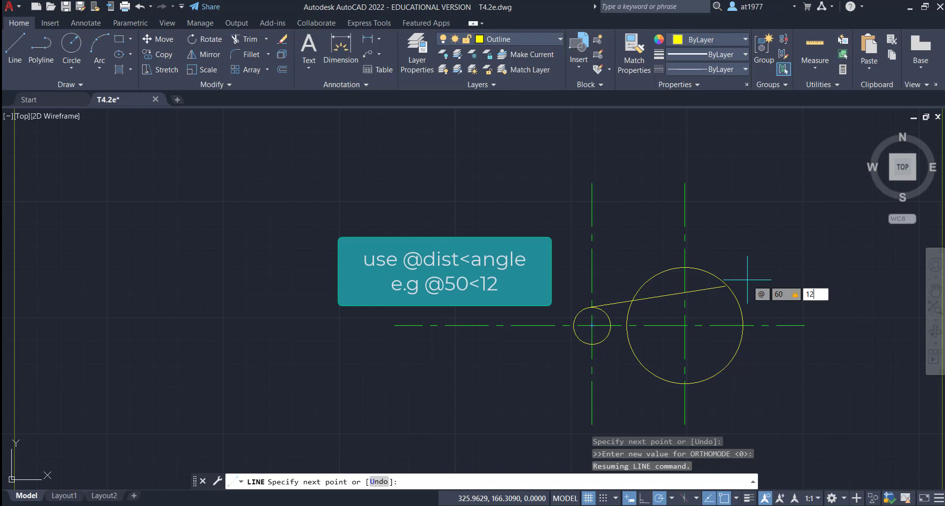
type("12")
key("Return")
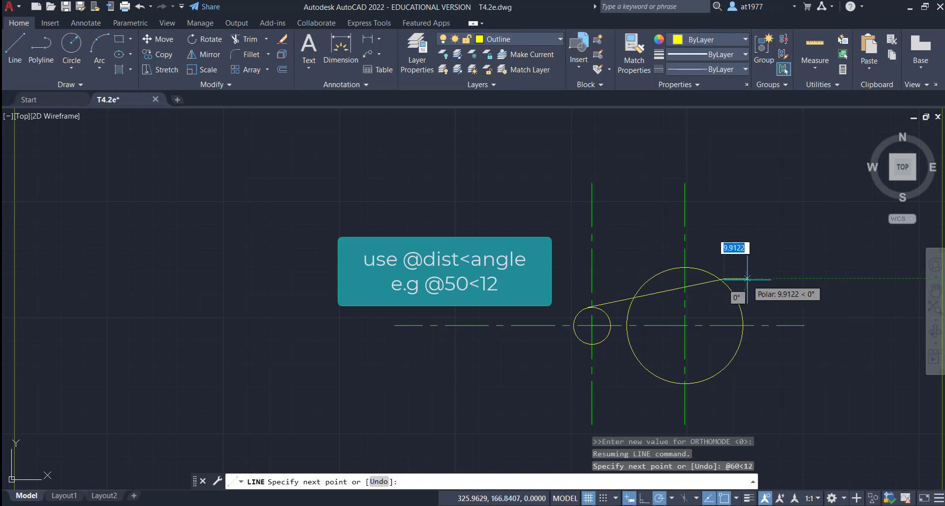
key("Return")
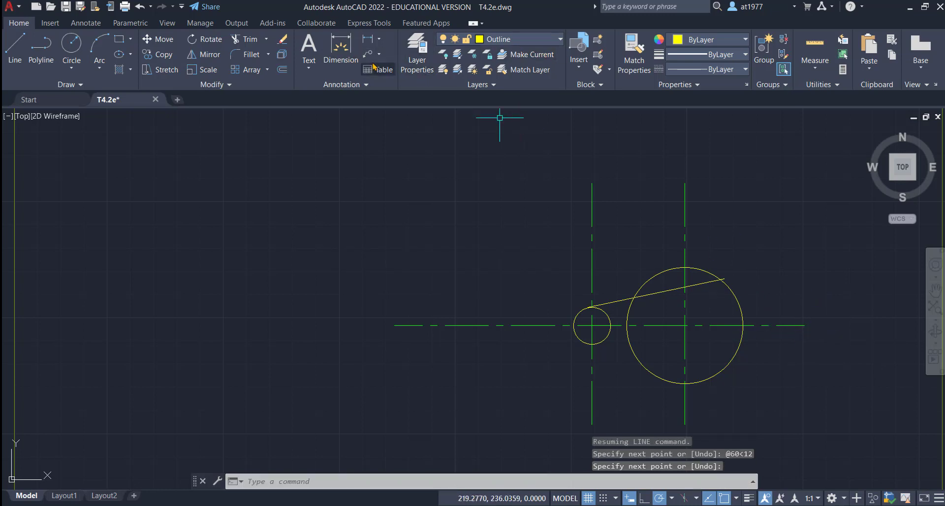
Step: Dimension the angle between the sloped tangent line and the horizontal centreline, placing it inside the large circle
left_click(340, 48)
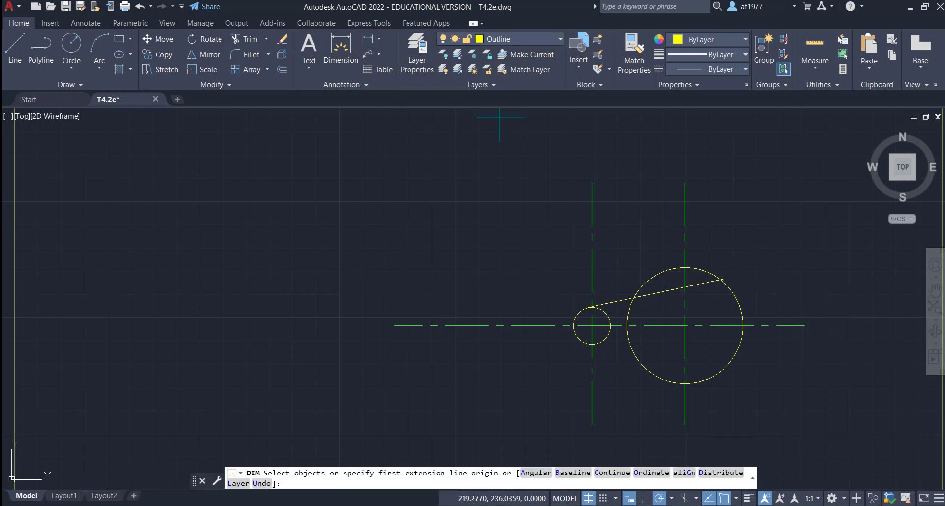
left_click(655, 291)
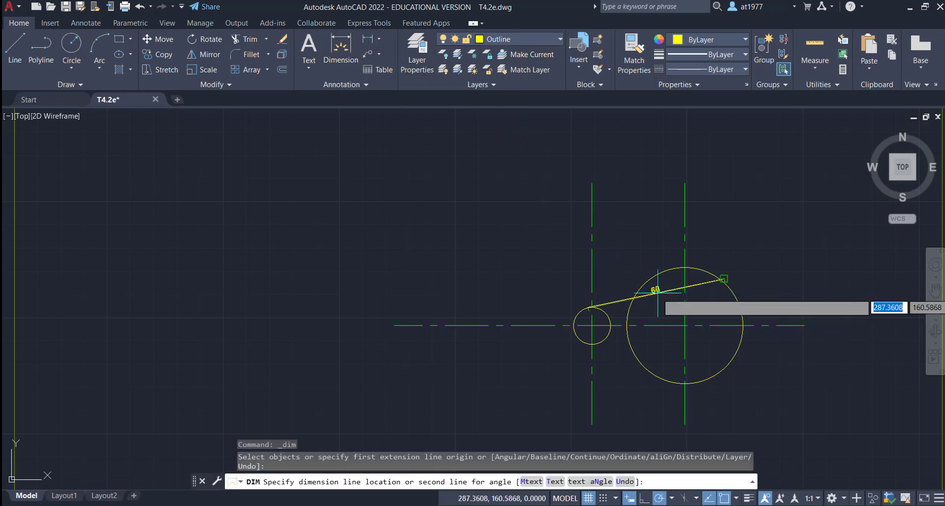
left_click(666, 327)
left_click(699, 304)
key("Return")
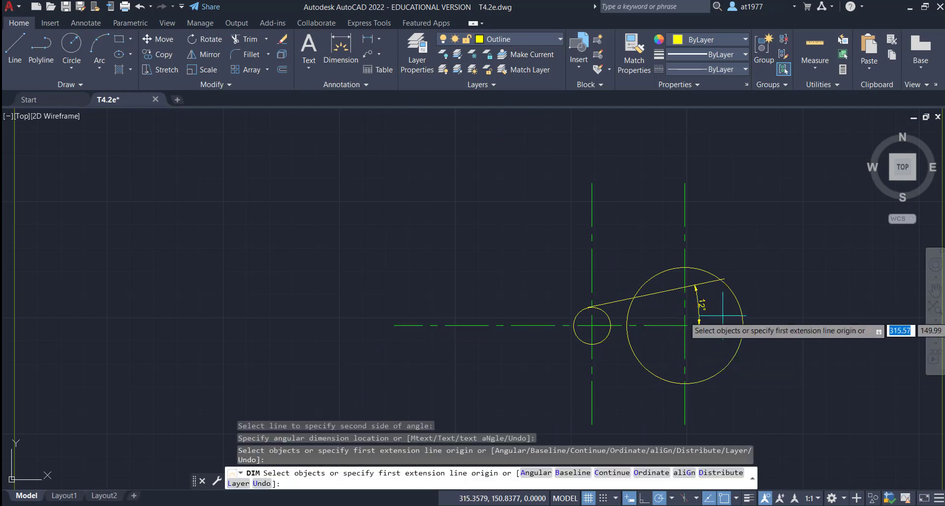
scroll(709, 309, "up", 4)
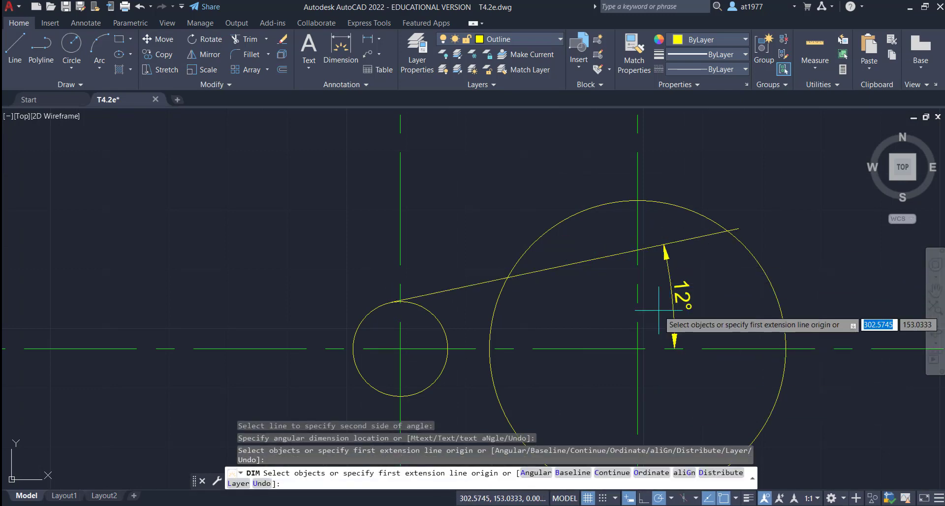
key("Return")
left_click(681, 309)
key("Escape")
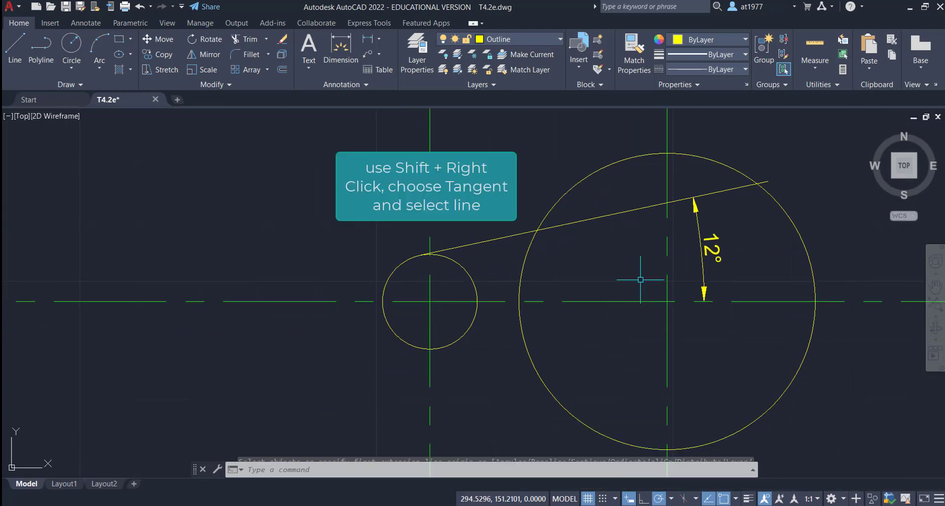
Step: Draw a circle concentric with the radius 25 circle and tangent to the sloped line
left_click(74, 52)
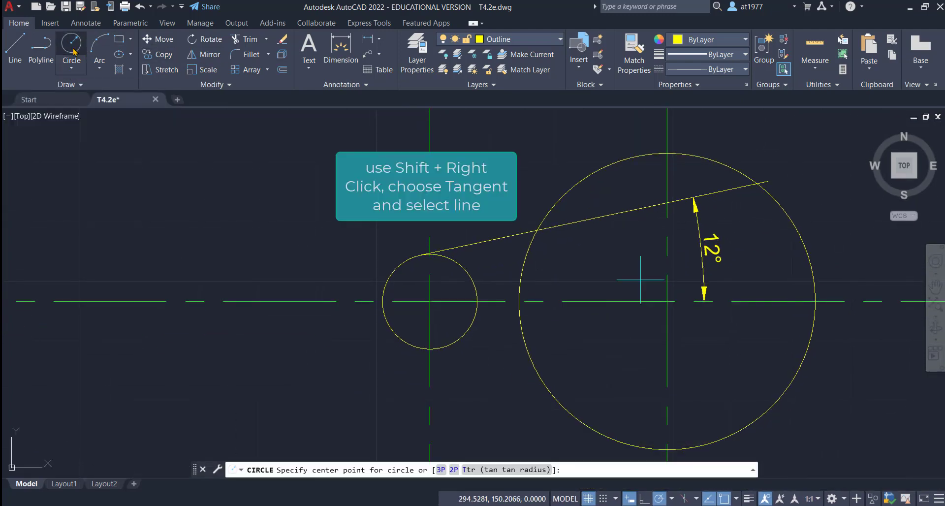
left_click(667, 301)
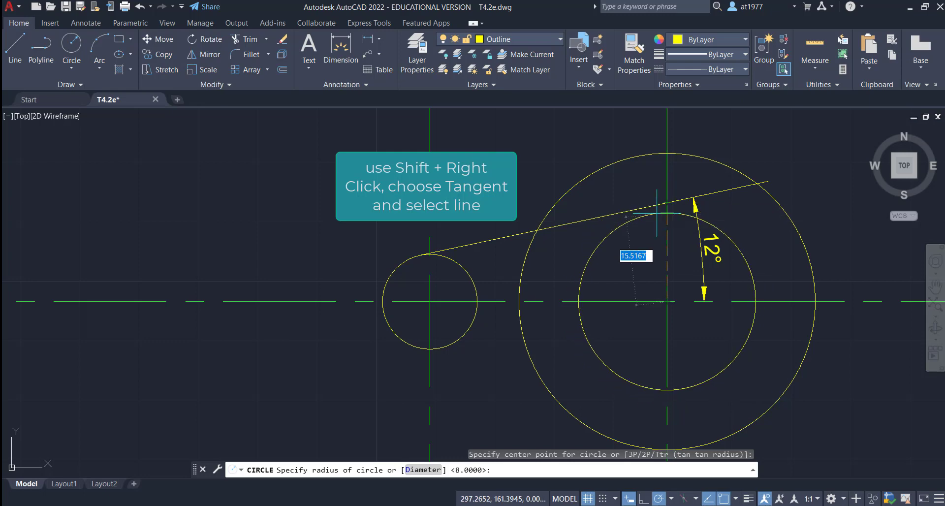
right_click(619, 235, "shift")
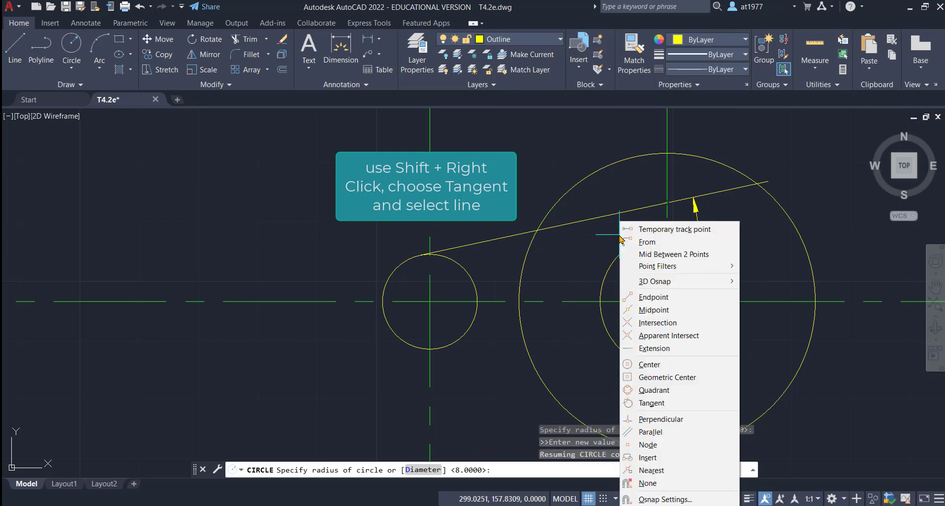
left_click(712, 402)
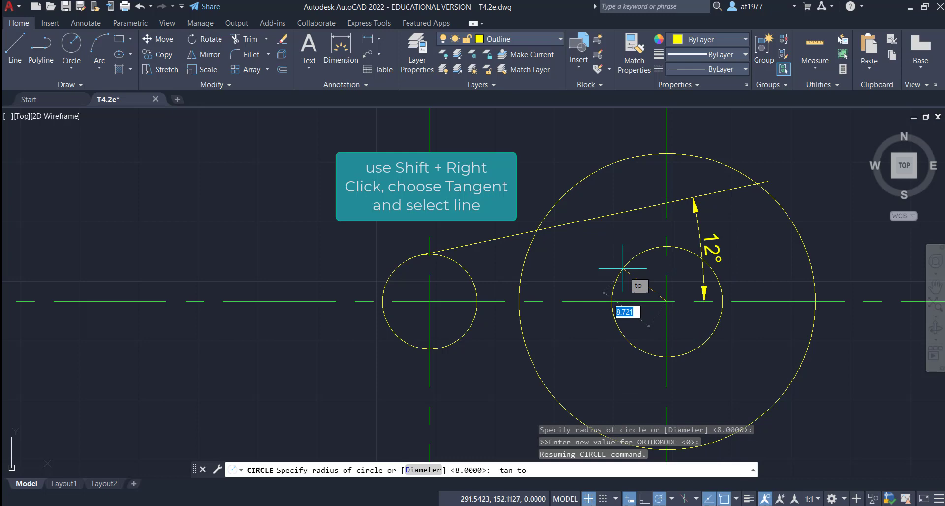
left_click(613, 215)
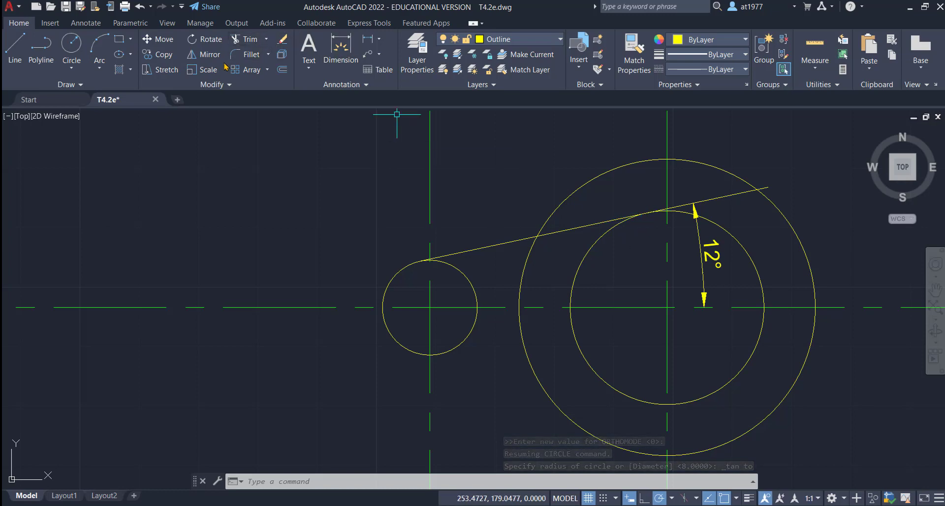
Step: Mirror the sloped tangent line about the horizontal centreline, keeping the source line
left_click(204, 54)
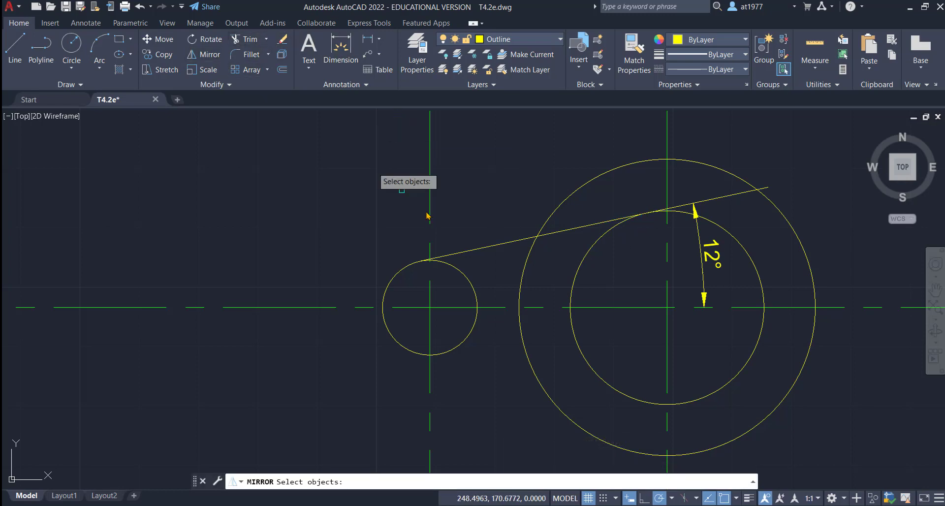
left_click(465, 252)
key("Return")
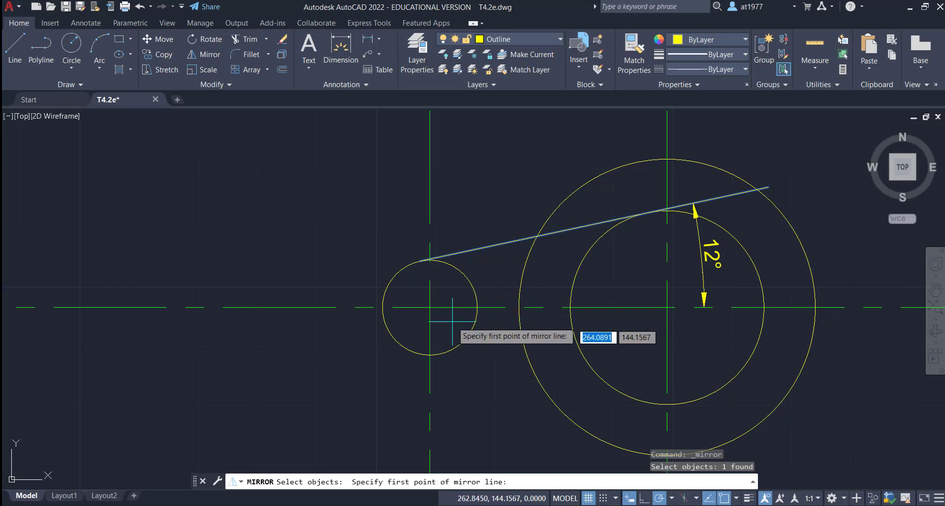
left_click(429, 307)
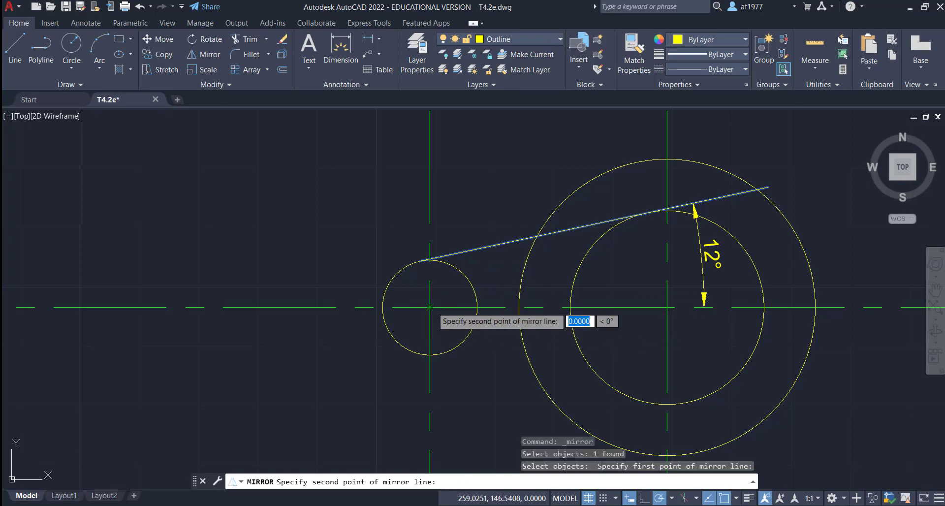
left_click(667, 307)
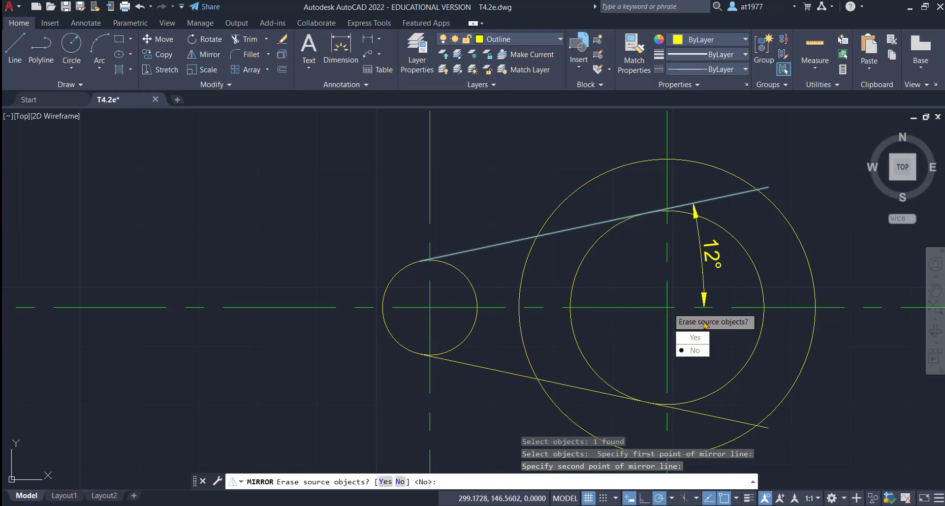
left_click(694, 351)
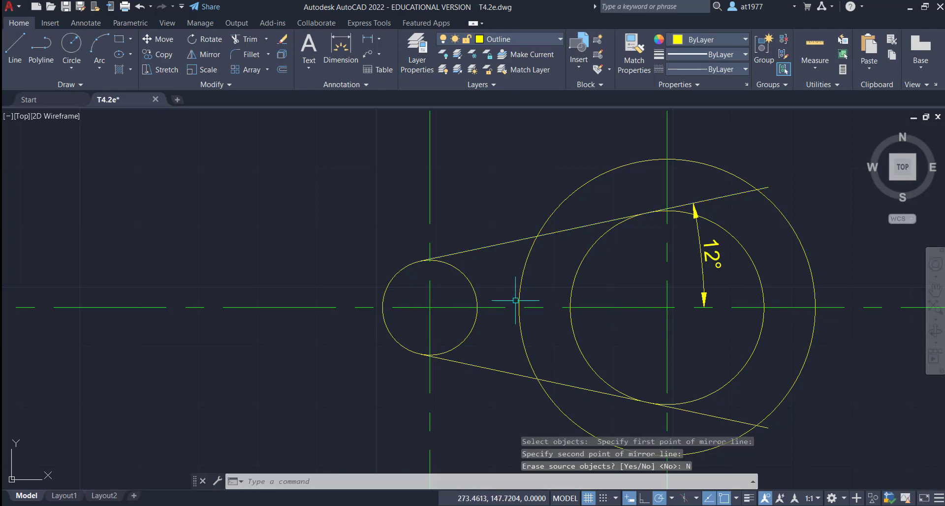
Step: Trim both tangent lines beyond the inner circle and the facing arcs of the two tangent circles, using these lines and circles as cutting edges
left_click(254, 41)
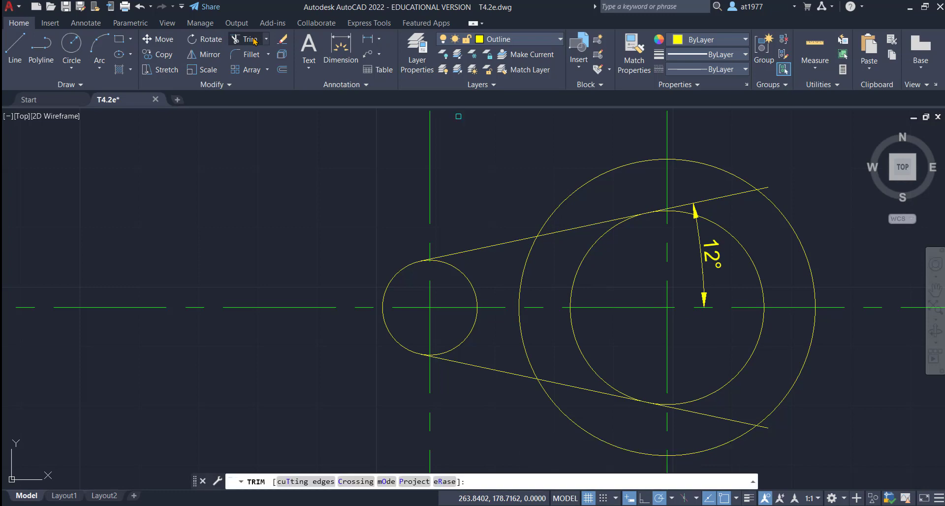
left_click(308, 482)
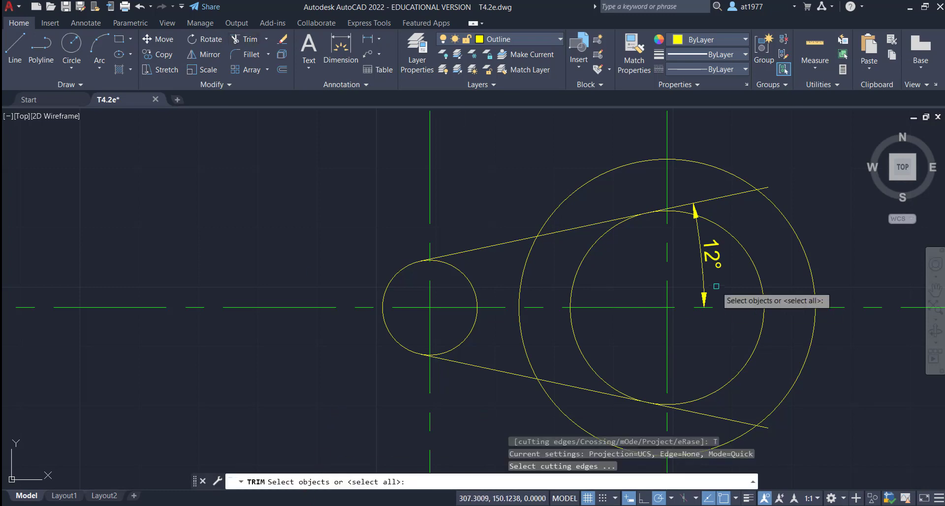
left_click(737, 238)
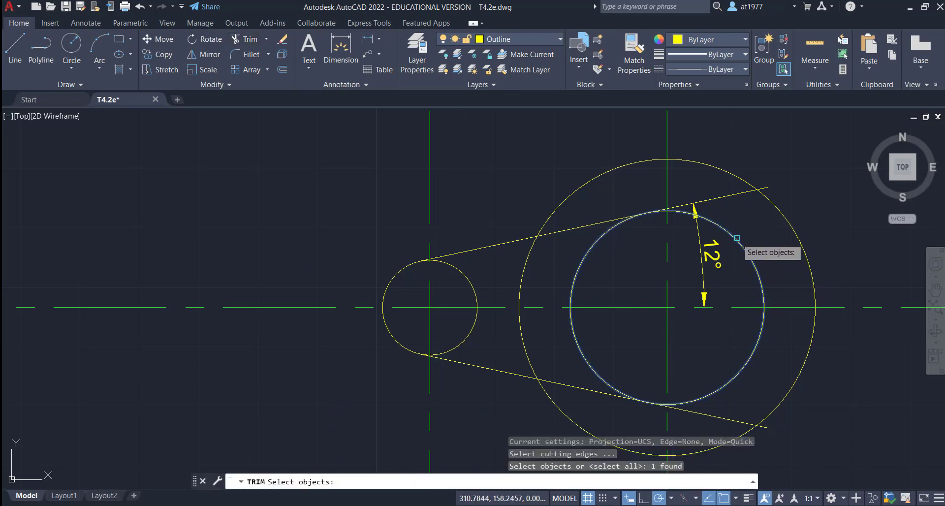
left_click(600, 224)
left_click(471, 288)
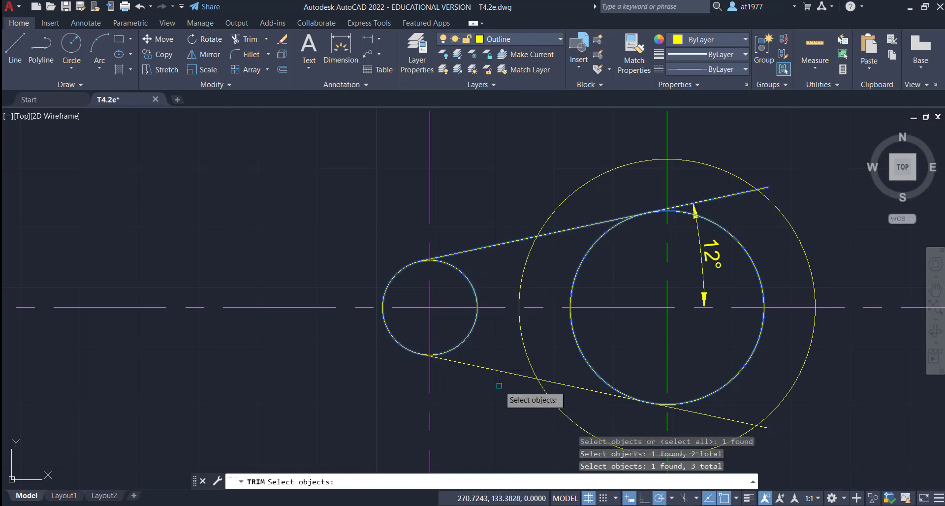
left_click(494, 368)
key("Return")
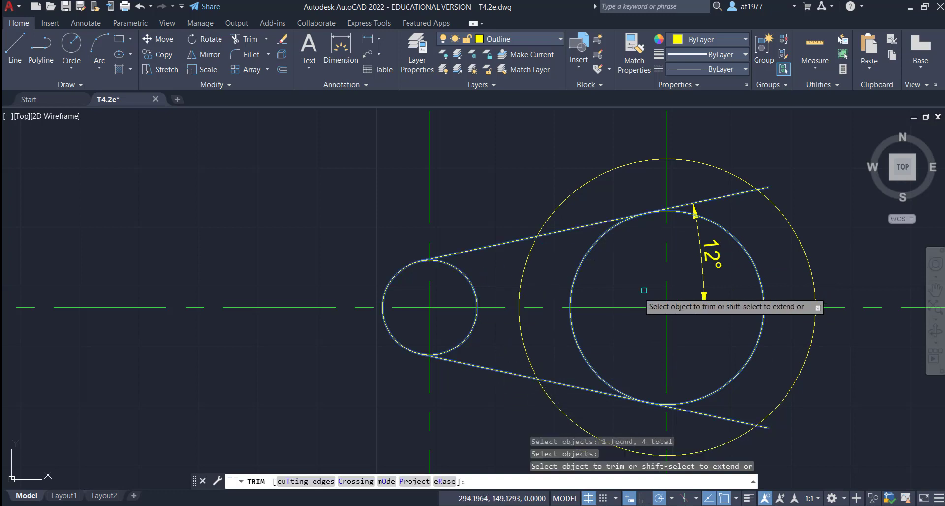
left_click(732, 194)
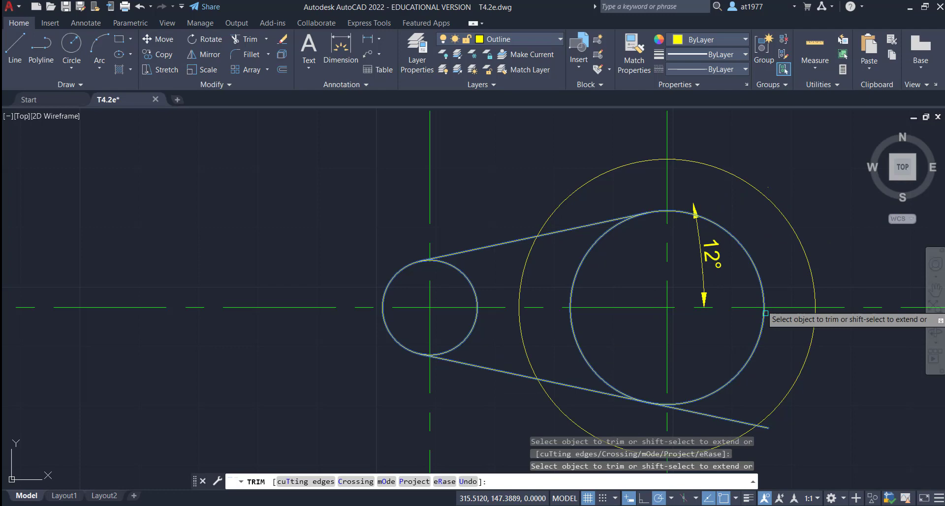
left_click(741, 421)
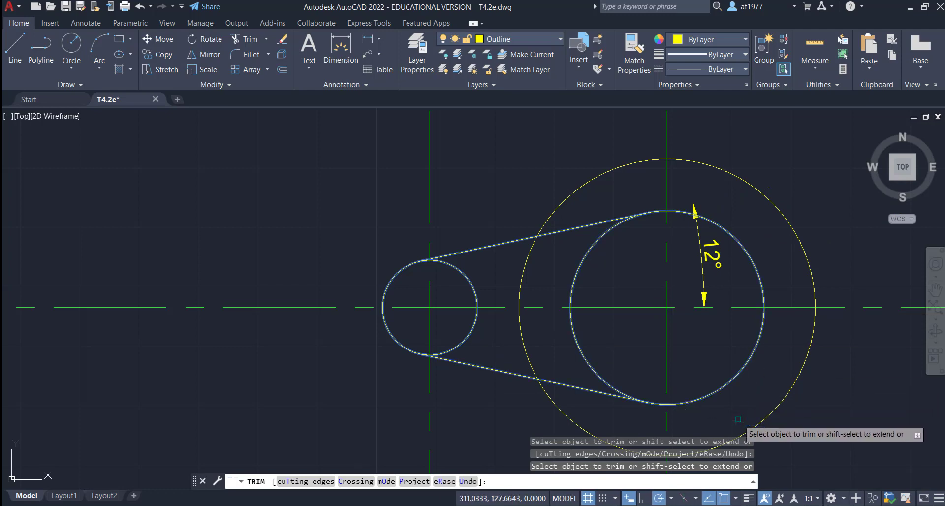
left_click(592, 248)
left_click(467, 273)
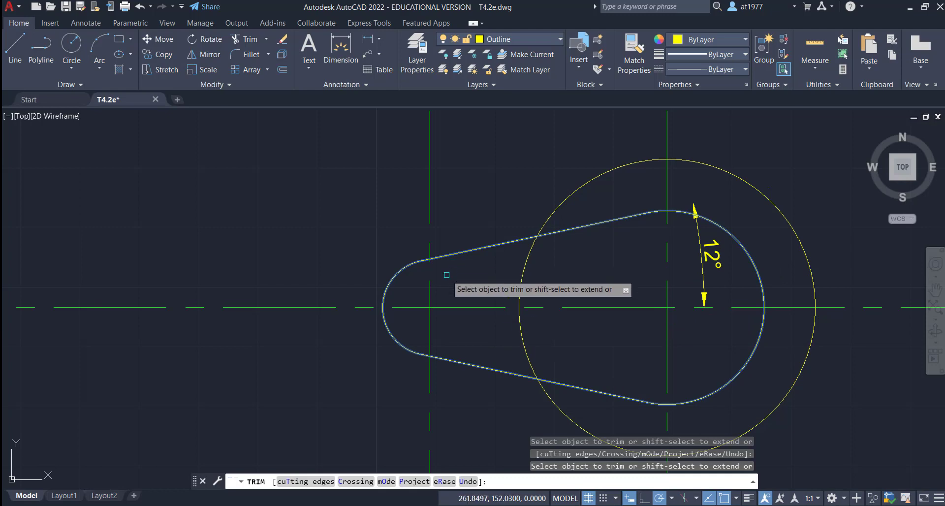
key("Escape")
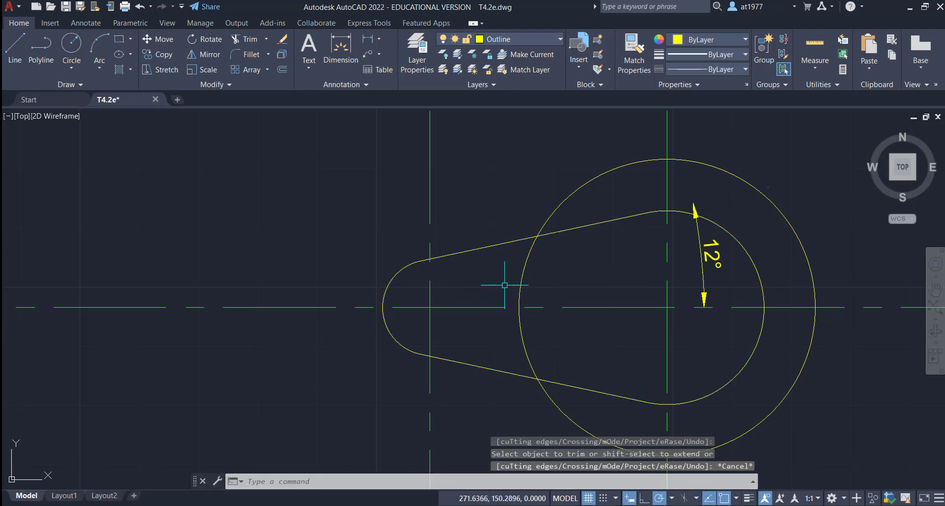
Step: Offset the vertical centreline of the radius 25 circle 90 to the left
scroll(505, 285, "down", 2)
middle_click_drag(438, 289, 525, 278)
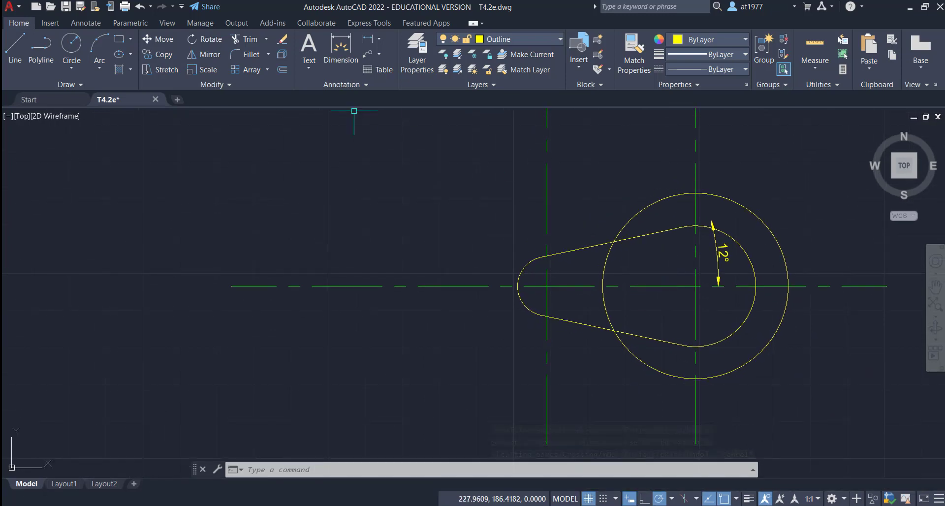
left_click(282, 70)
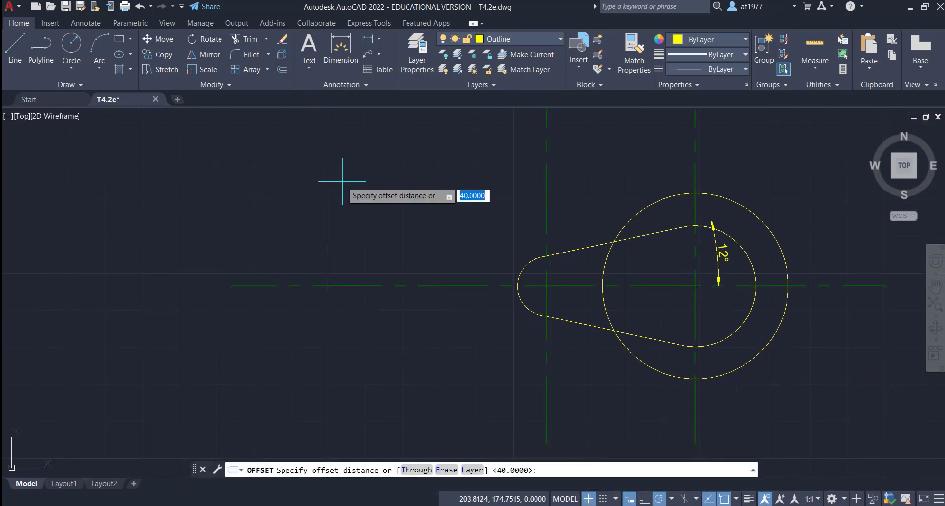
type("90")
key("Return")
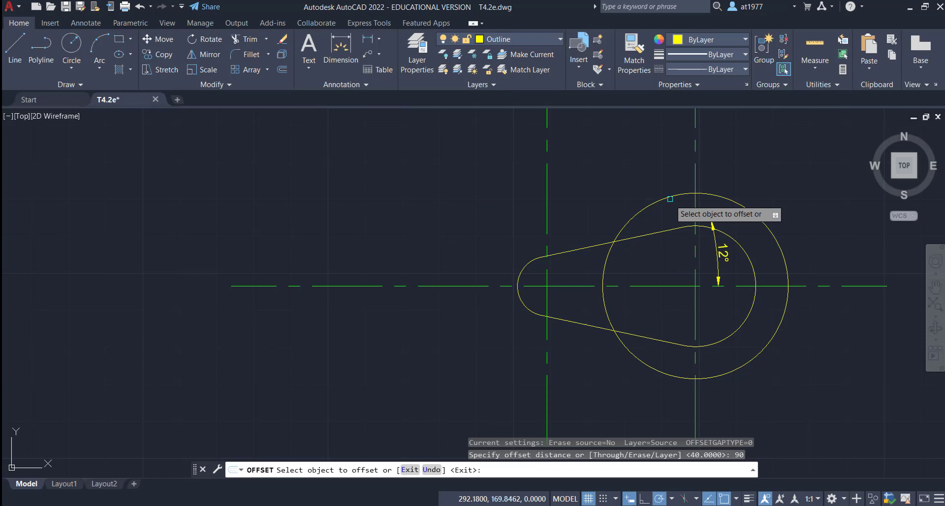
left_click(695, 147)
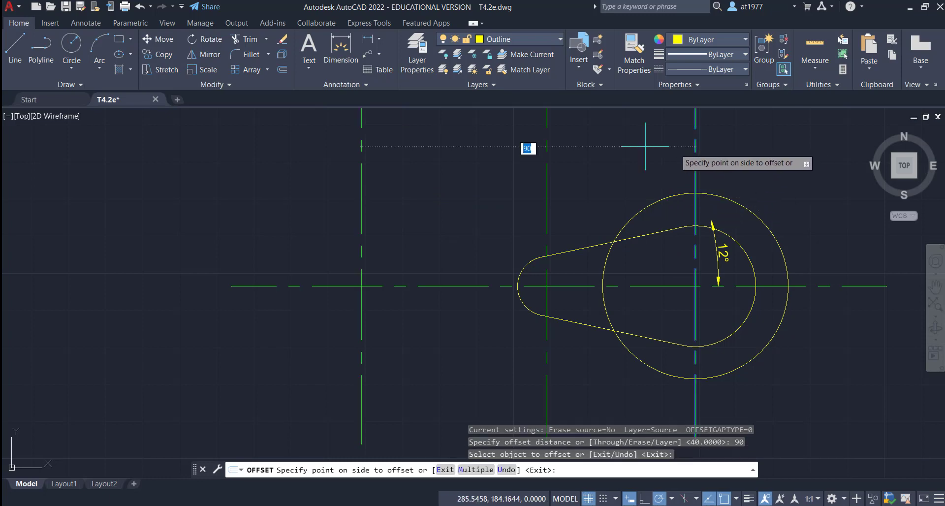
left_click(413, 168)
mouse_move(410, 190)
middle_mouse_down()
mouse_move(434, 289)
mouse_move(460, 216)
mouse_move(386, 280)
middle_mouse_up()
key("Escape")
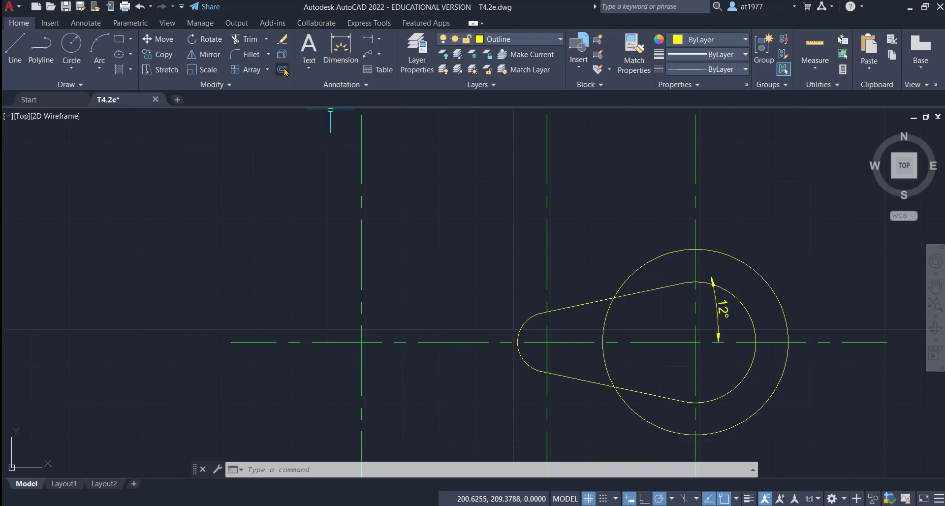
Step: Offset the horizontal centreline 15 upwards
left_click(283, 70)
type("15")
key("Return")
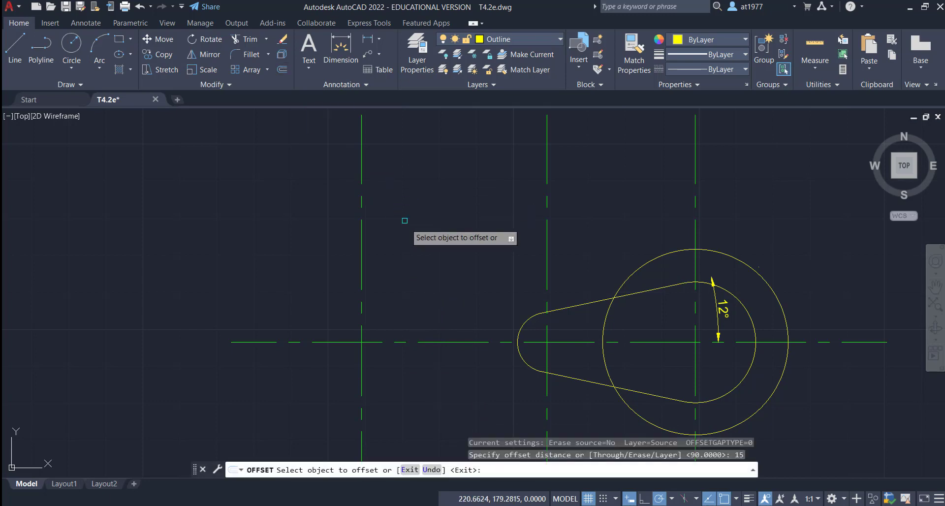
left_click(436, 342)
left_click(426, 268)
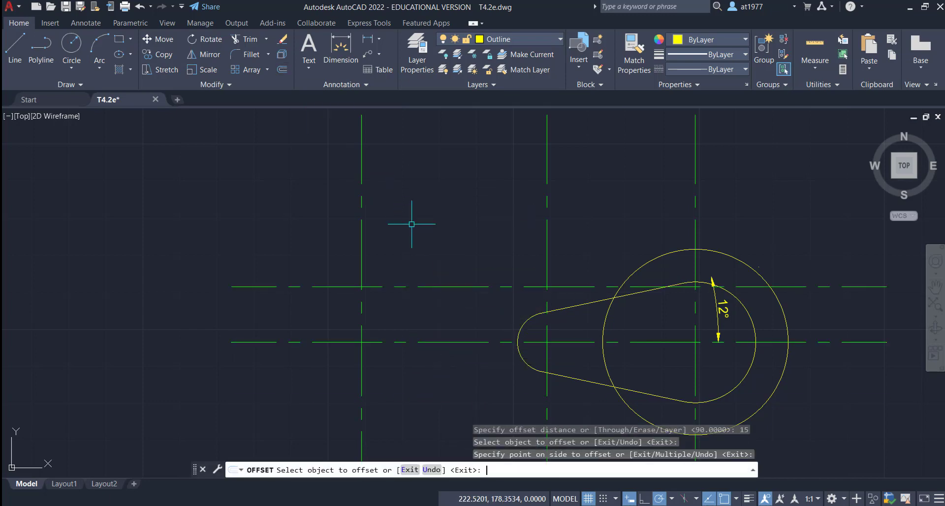
key("Return")
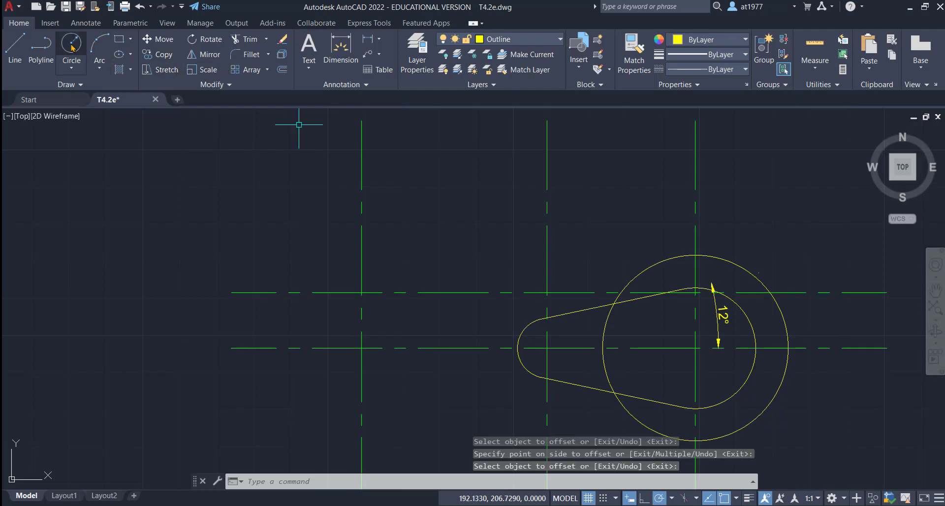
Step: Draw a circle of radius 34 centred where the leftmost vertical centreline crosses the upper horizontal centreline
left_click(71, 48)
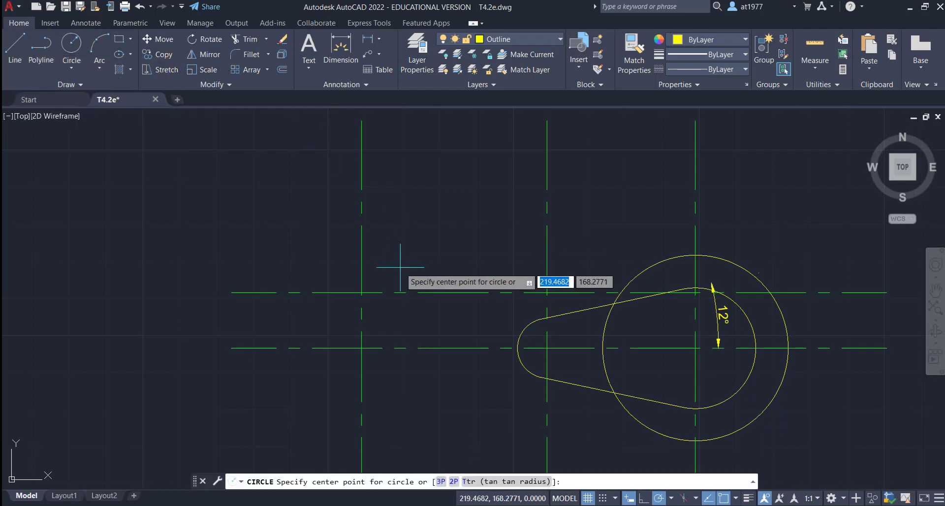
left_click(84, 67)
left_click(78, 90)
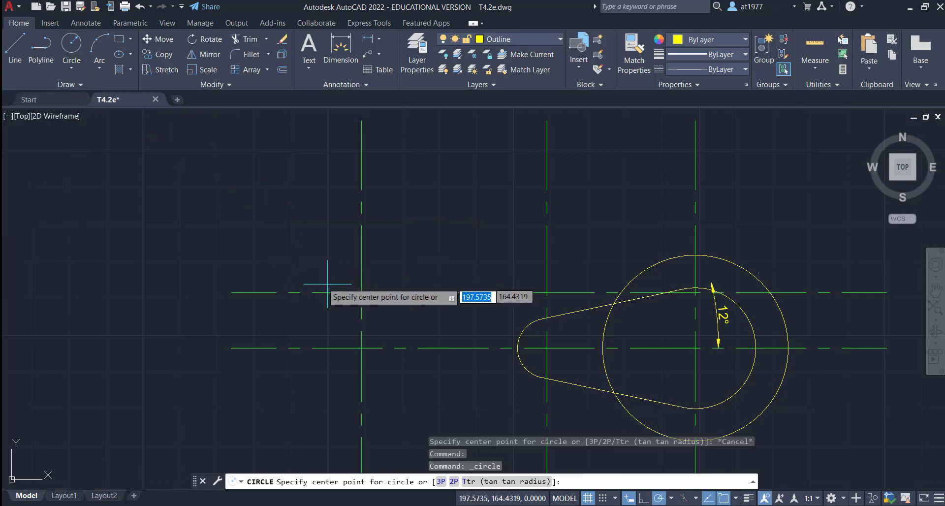
left_click(361, 292)
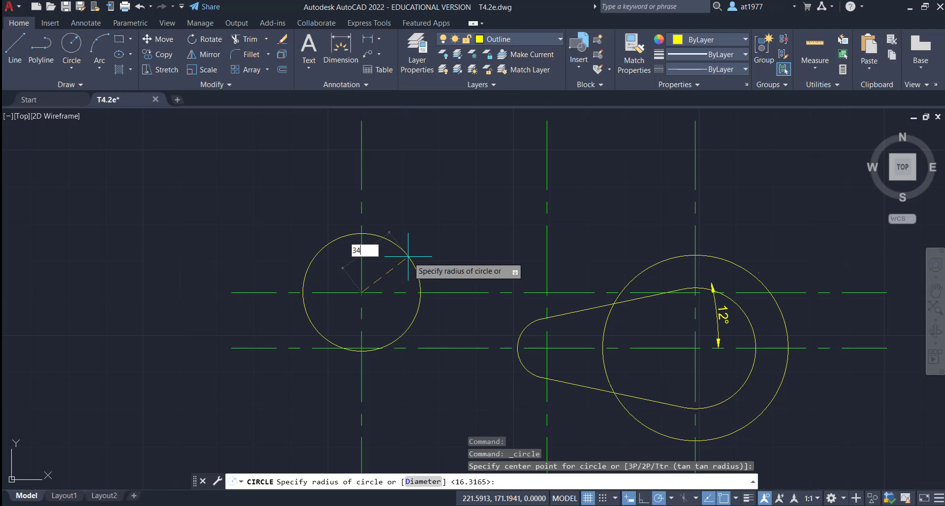
key("Return")
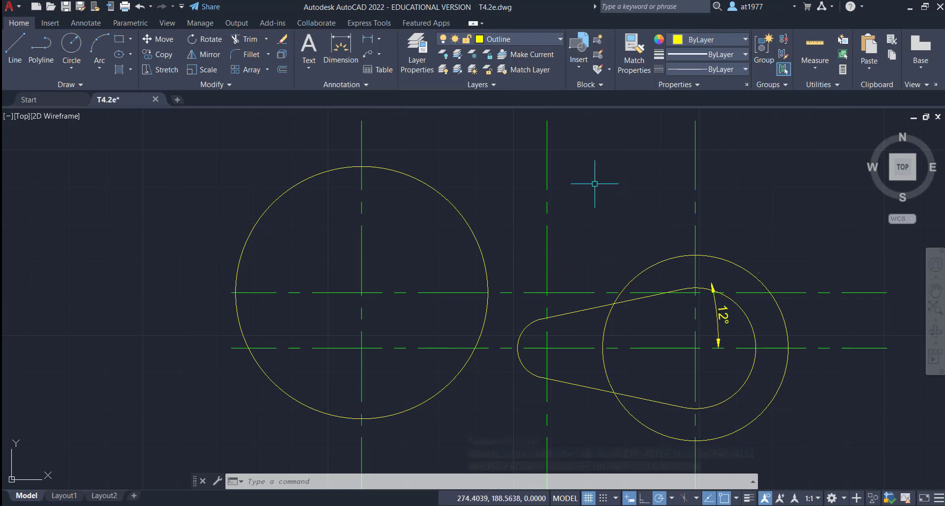
Step: Shorten the middle vertical centreline at both ends so it extends just beyond the small arc of the tapered outline
left_click(554, 164)
left_click(543, 120)
left_click(547, 120)
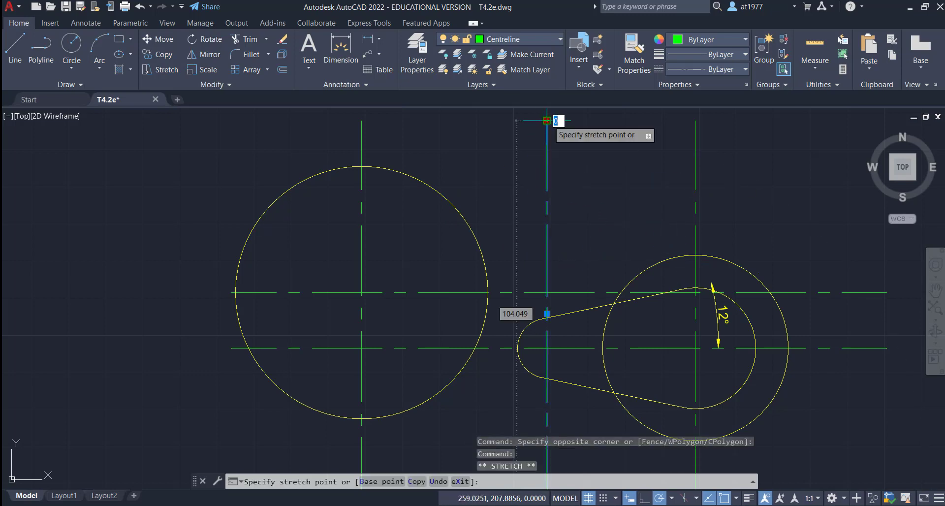
left_click(547, 310)
middle_click_drag(570, 487, 581, 401)
left_click(558, 421)
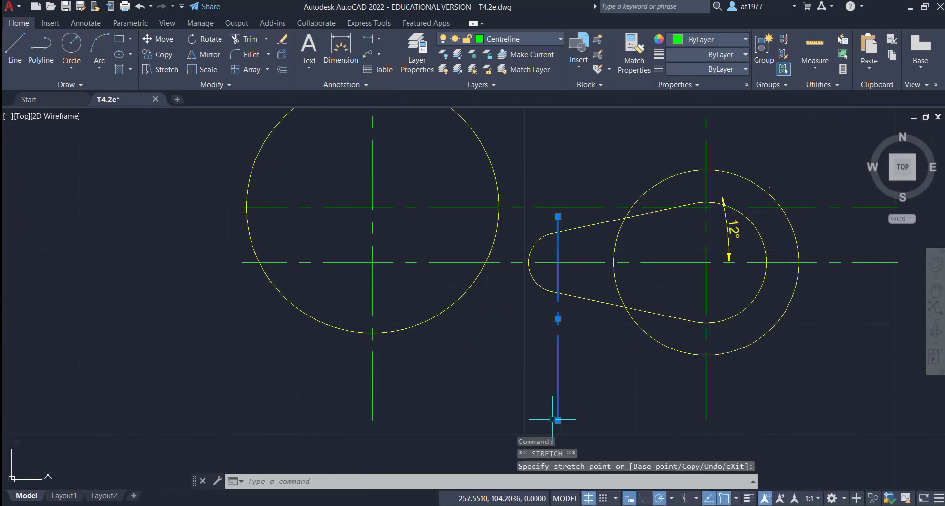
left_click(557, 318)
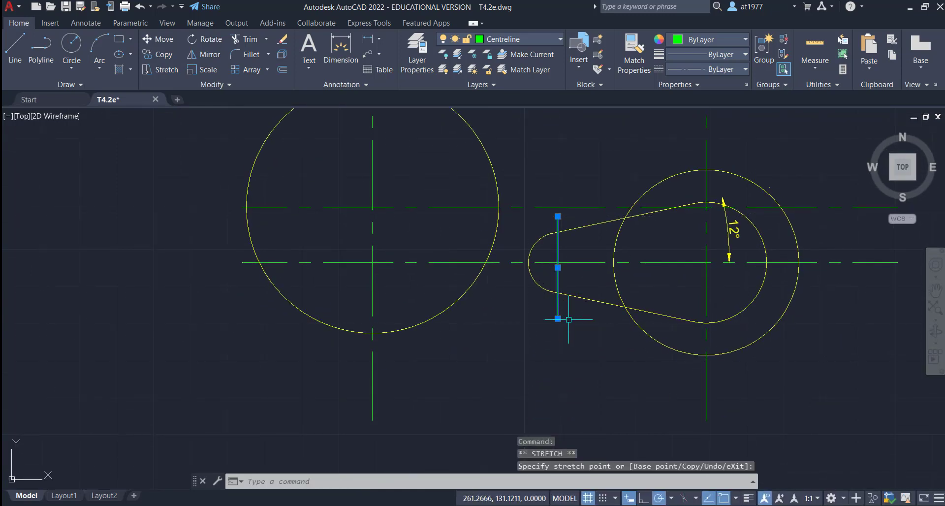
key("Escape")
mouse_move(603, 303)
middle_mouse_down()
mouse_move(551, 344)
mouse_move(532, 339)
mouse_move(530, 360)
middle_mouse_up()
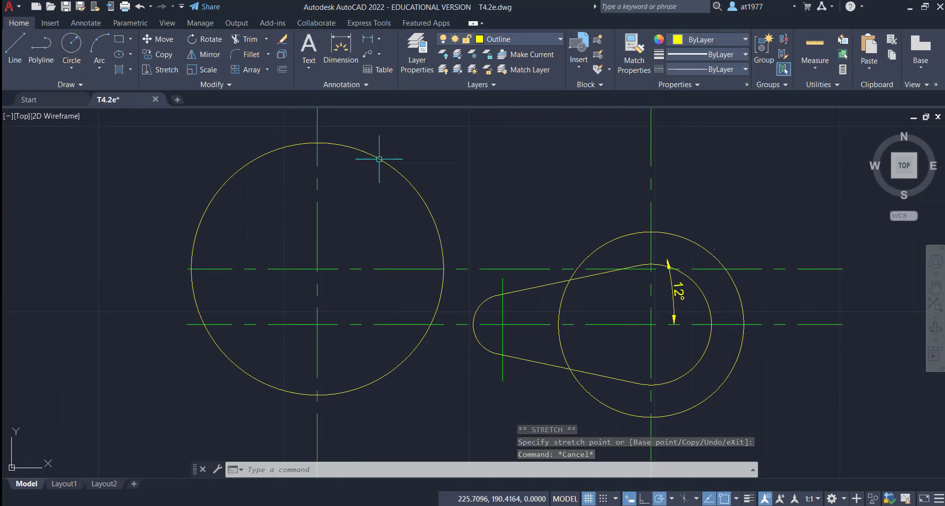
Step: Draw a circle of radius 80 above the part, tangent to the radius 34 circle and the radius 25 circle
left_click(72, 68)
left_click(72, 194)
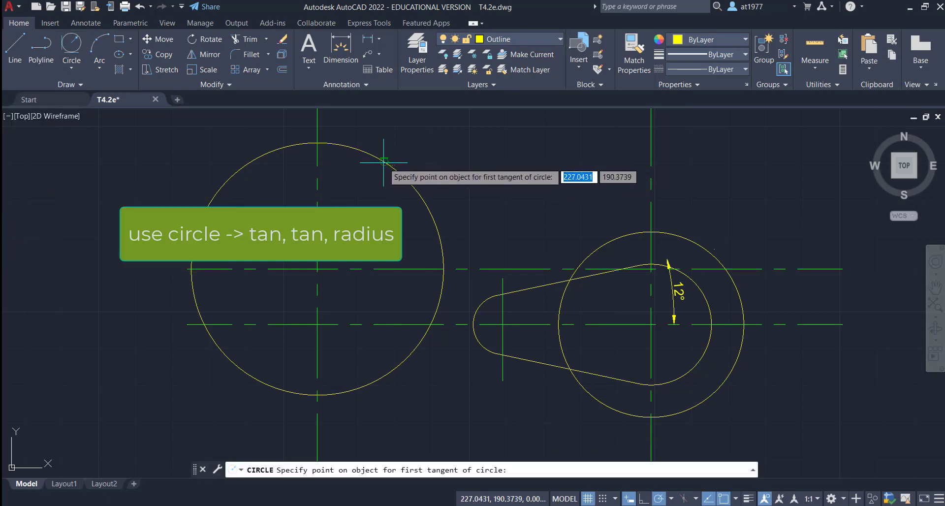
left_click(414, 185)
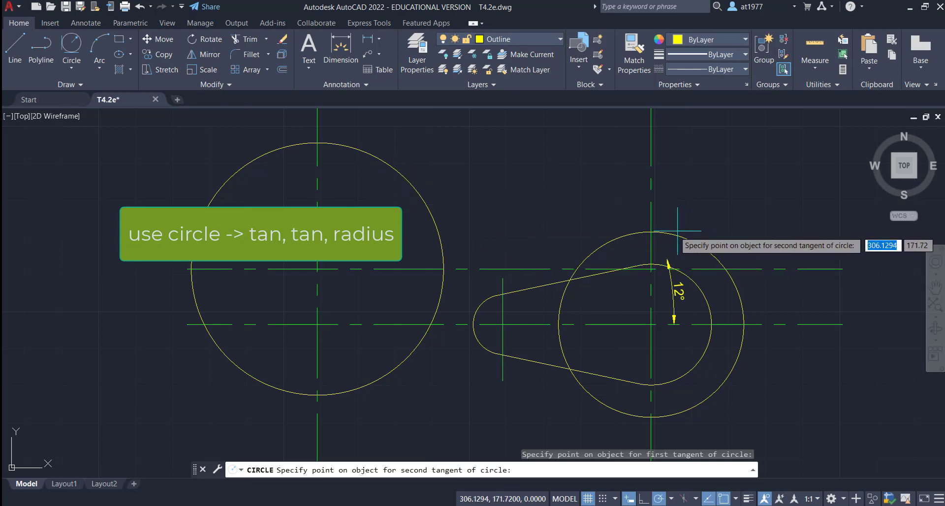
left_click(629, 234)
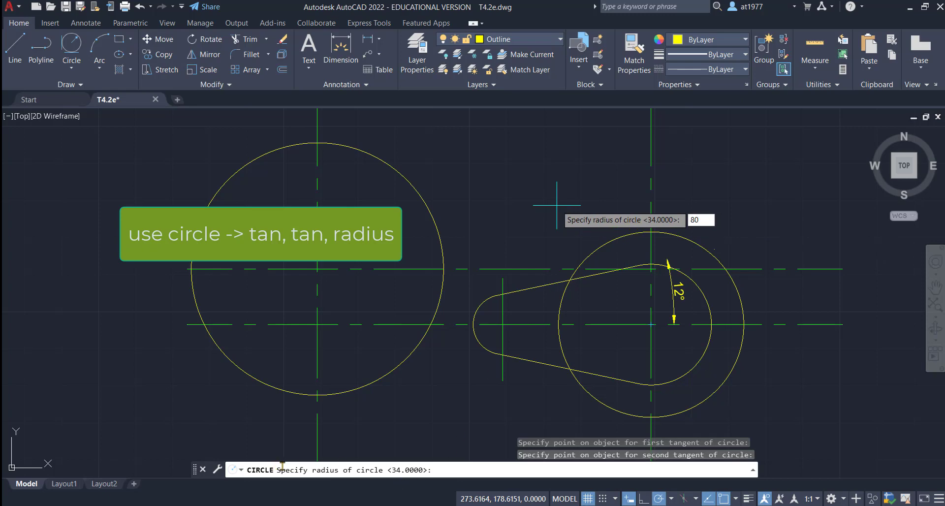
type("80")
key("Return")
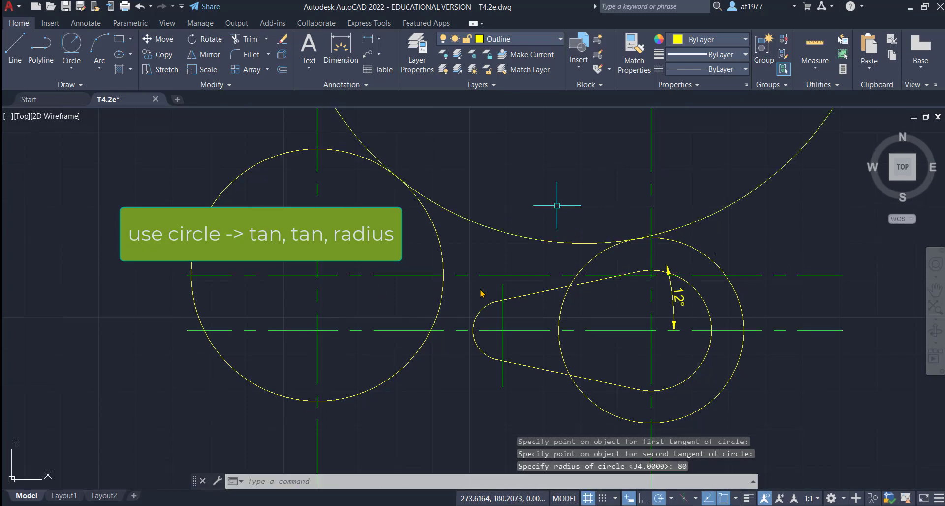
Step: Trim the radius 80 circle against the radius 34 and radius 25 circles, keeping only the lower arc joining them
mouse_move(503, 159)
middle_mouse_down()
mouse_move(496, 311)
mouse_move(495, 269)
mouse_move(482, 244)
middle_mouse_up()
scroll(500, 296, "down", 1)
left_click(245, 39)
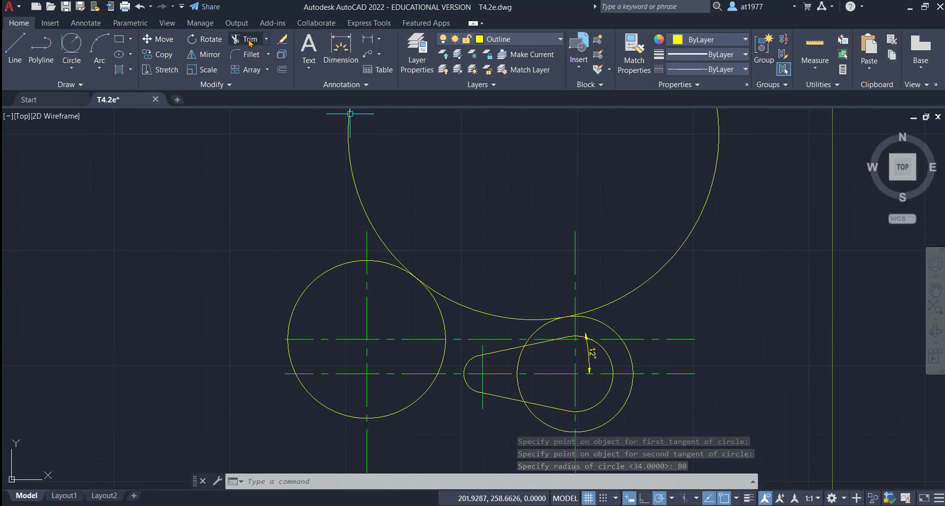
left_click(306, 482)
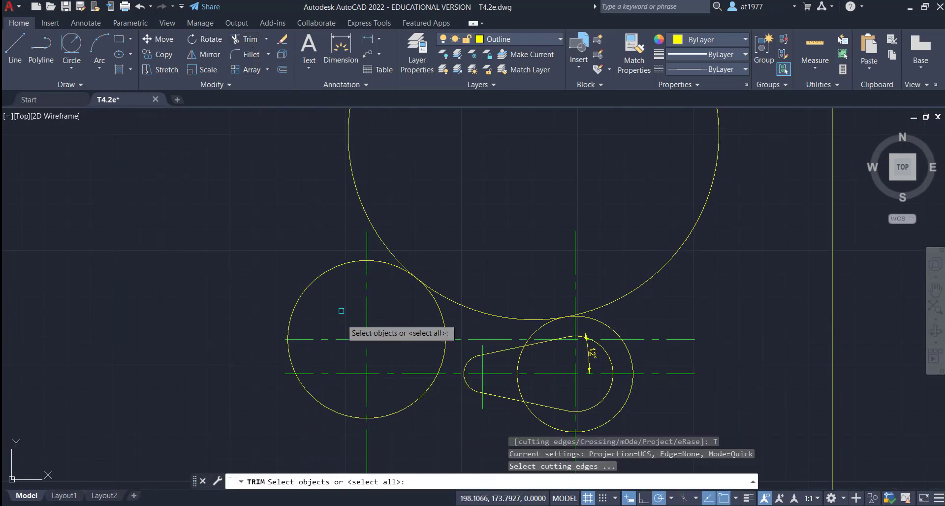
left_click(340, 317)
left_click(299, 259)
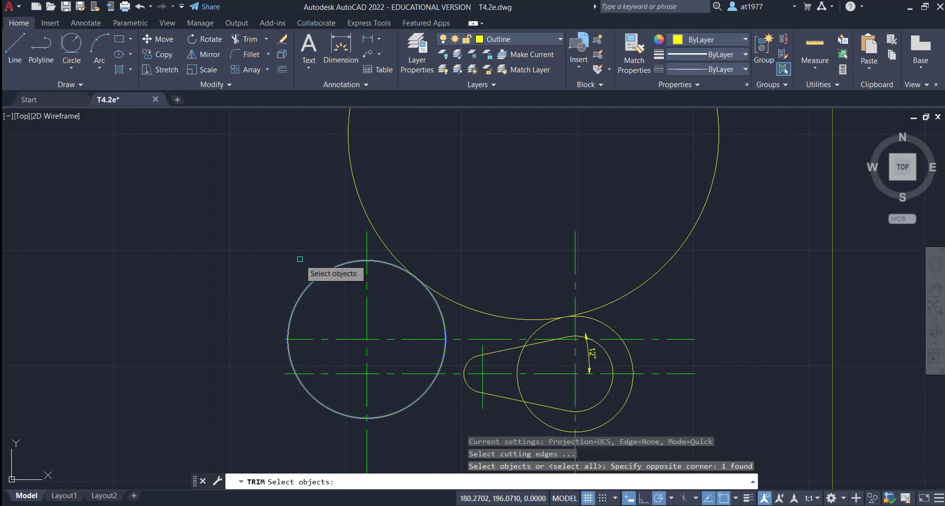
left_click(608, 329)
key("Return")
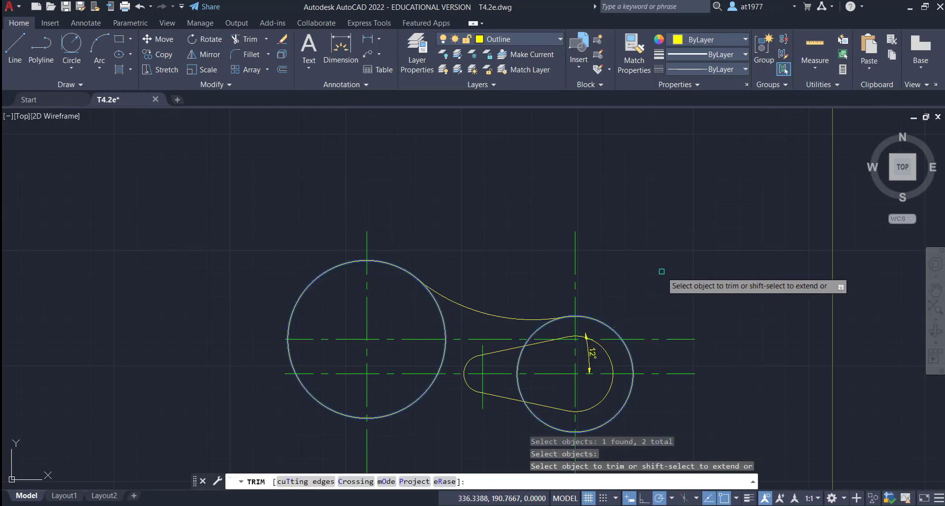
left_click(662, 271)
key("Return")
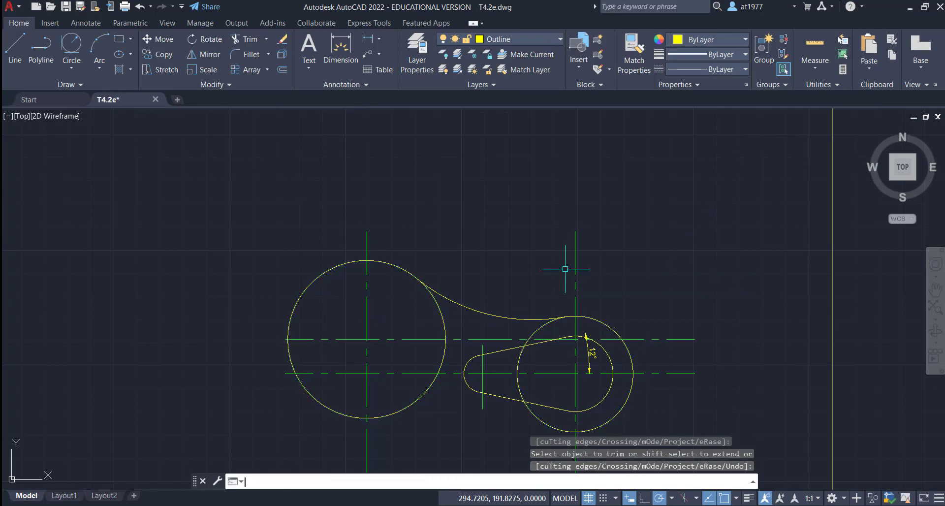
Step: Offset the vertical centreline of the radius 34 circle 40 to the left
middle_click_drag(515, 330, 534, 294)
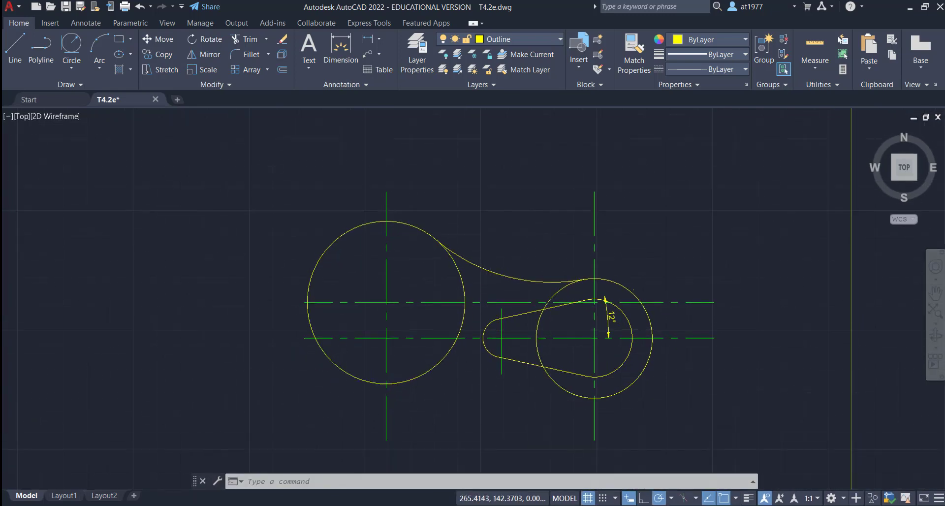
middle_click_drag(515, 342, 529, 304)
mouse_move(473, 337)
middle_mouse_down()
mouse_move(494, 355)
mouse_move(490, 301)
middle_mouse_up()
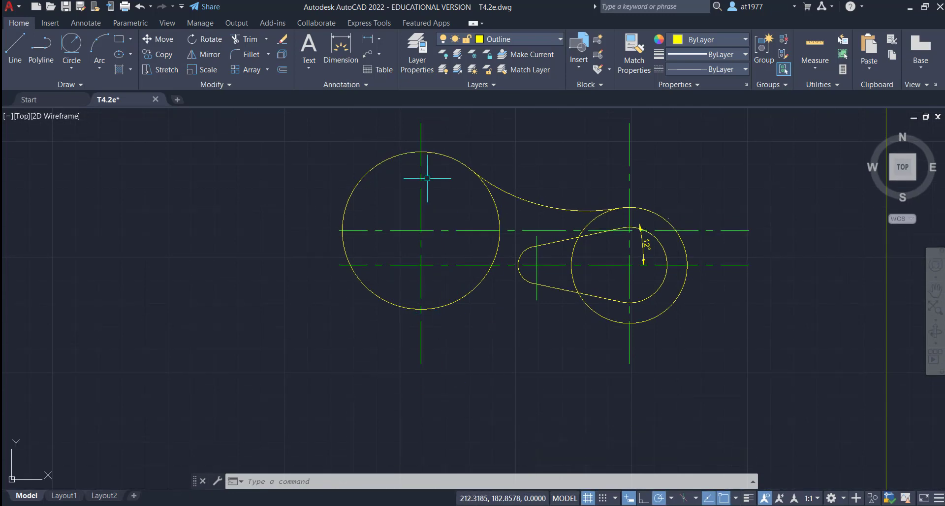
left_click(282, 70)
type("4")
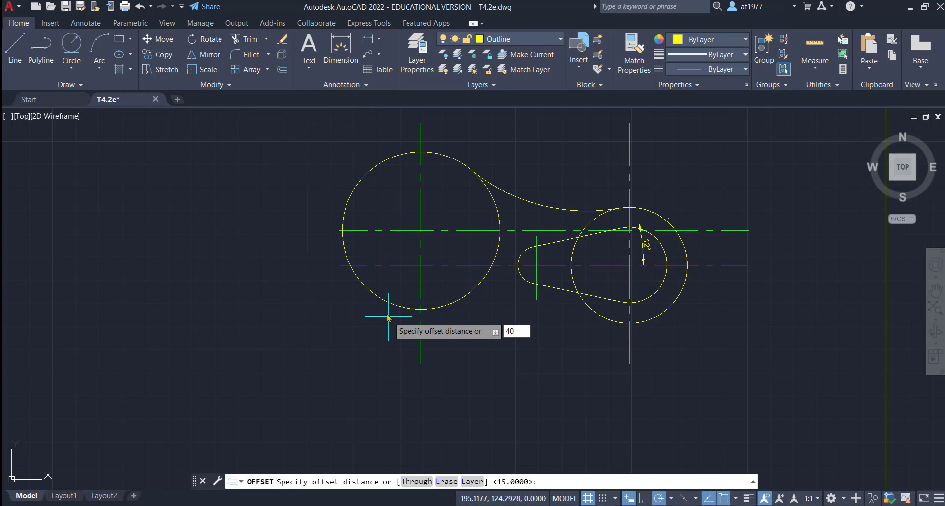
type("0")
key("Return")
left_click(421, 290)
left_click(270, 303)
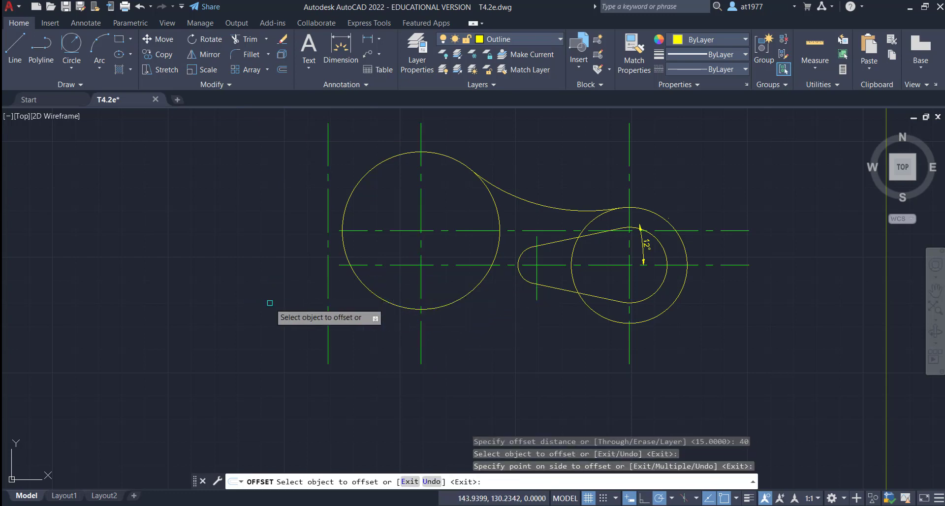
key("Return")
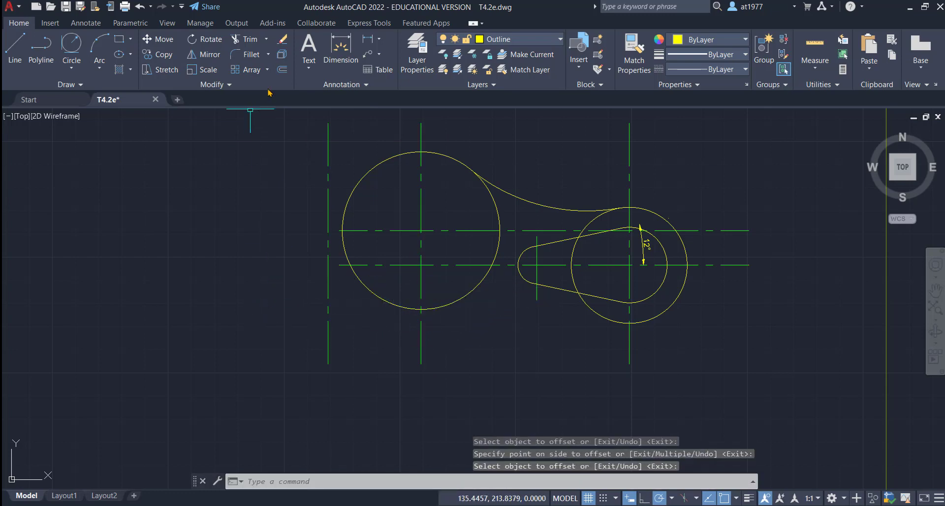
left_click(282, 70)
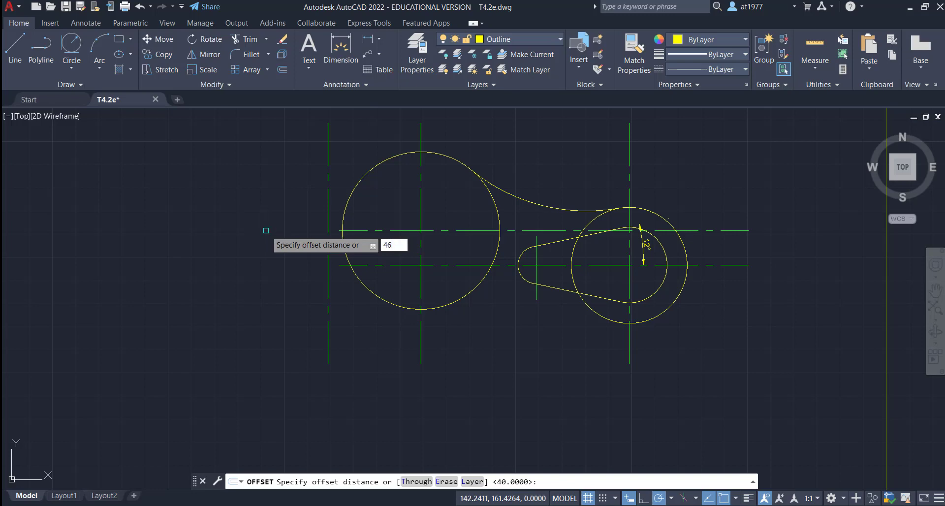
key("Return")
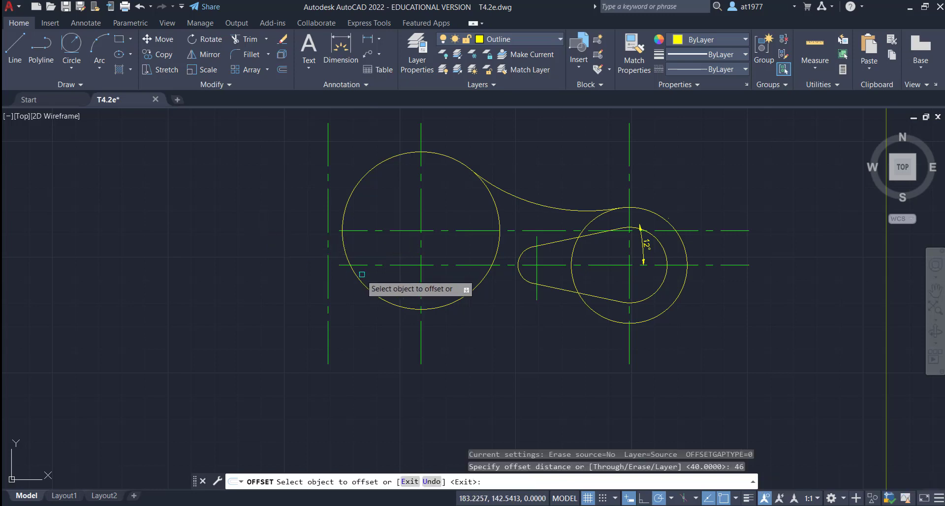
left_click(422, 265)
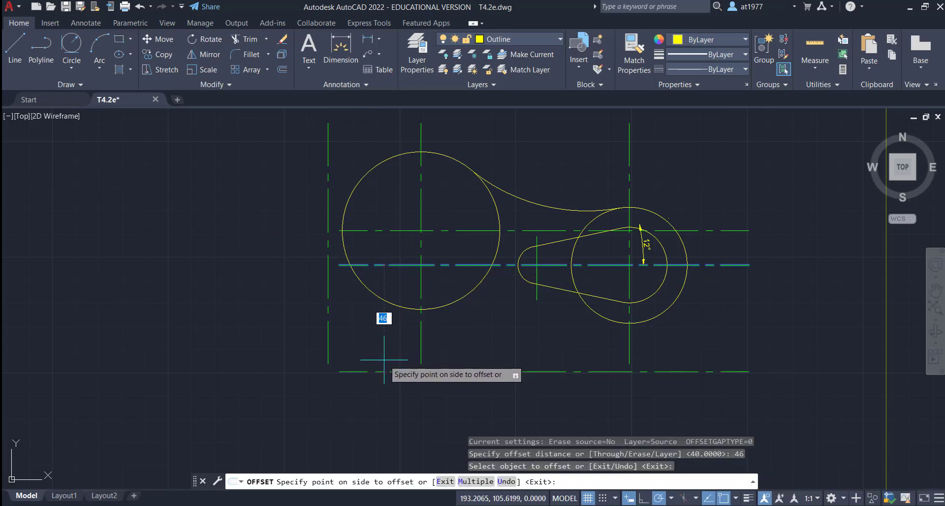
key("Escape")
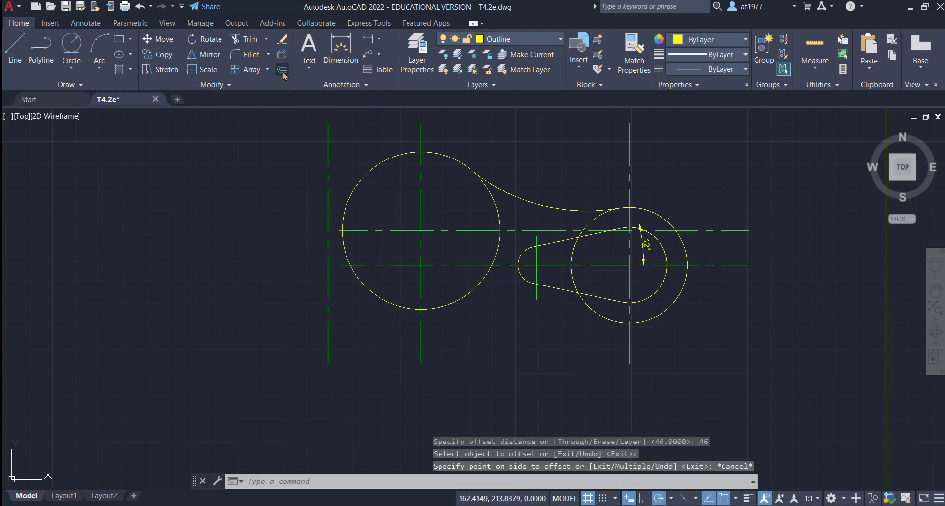
Step: Offset the horizontal centreline of the radius 34 circle 46 downwards
key("Return")
type("46")
key("Return")
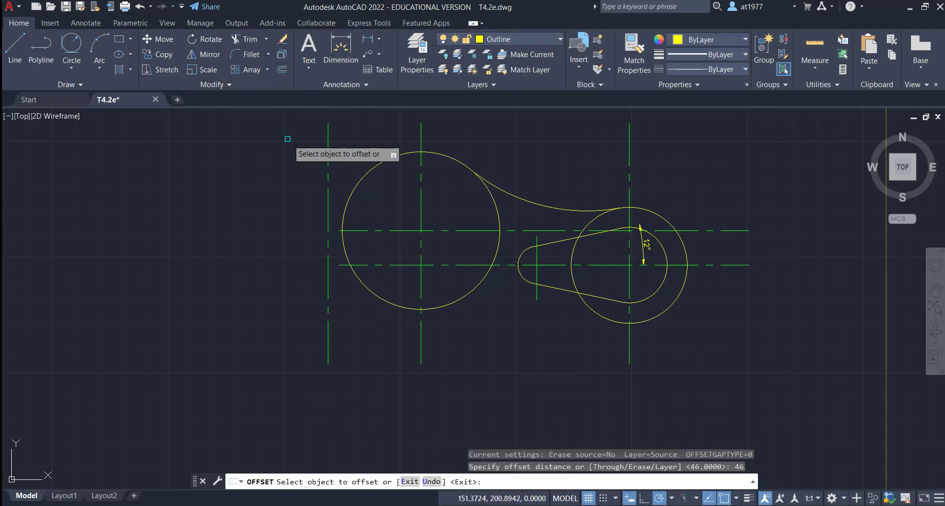
left_click(388, 230)
left_click(365, 331)
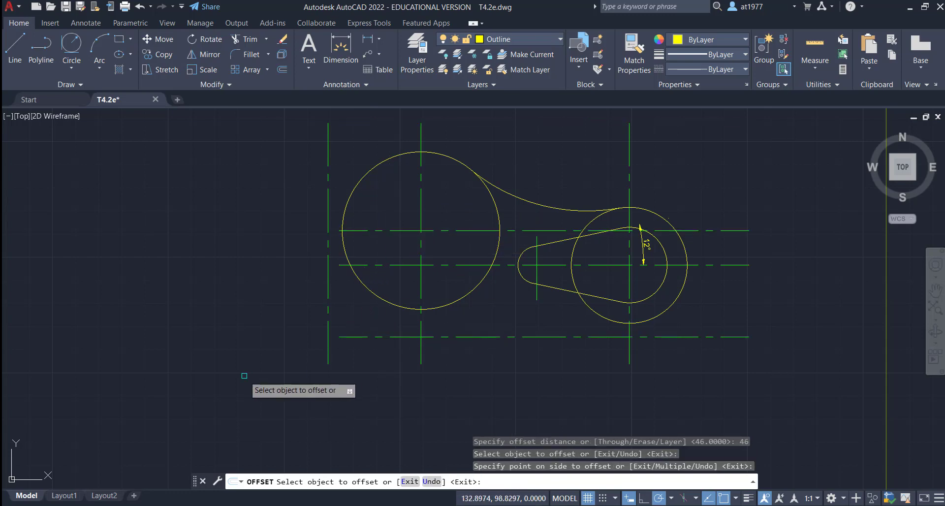
key("Escape")
Step: Stretch both ends of the lowest horizontal centreline so it spans only a short distance either side of the leftmost vertical centreline
left_click(363, 337)
left_click(339, 337)
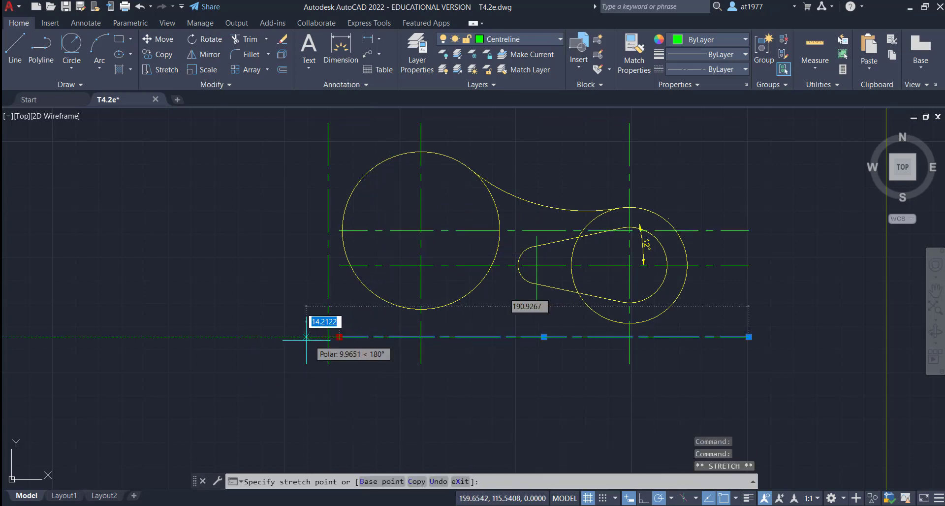
left_click(267, 337)
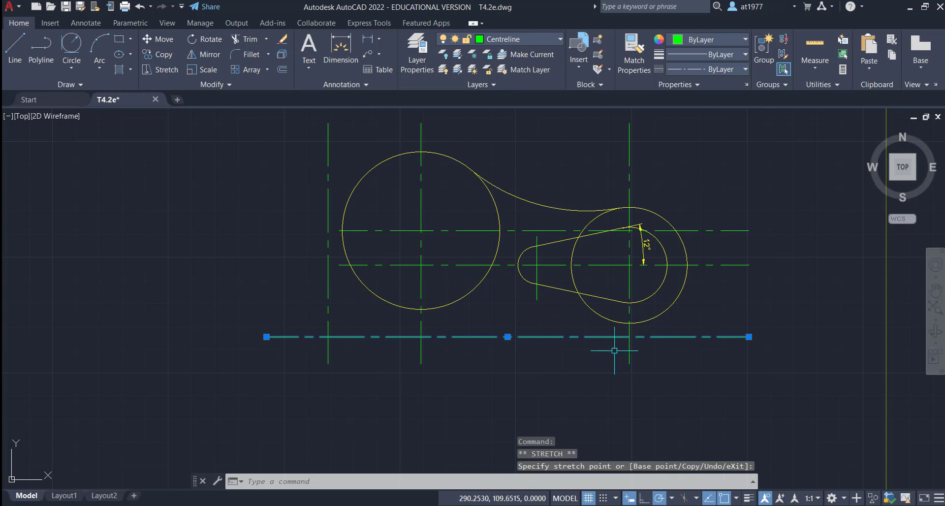
left_click(748, 336)
left_click(376, 337)
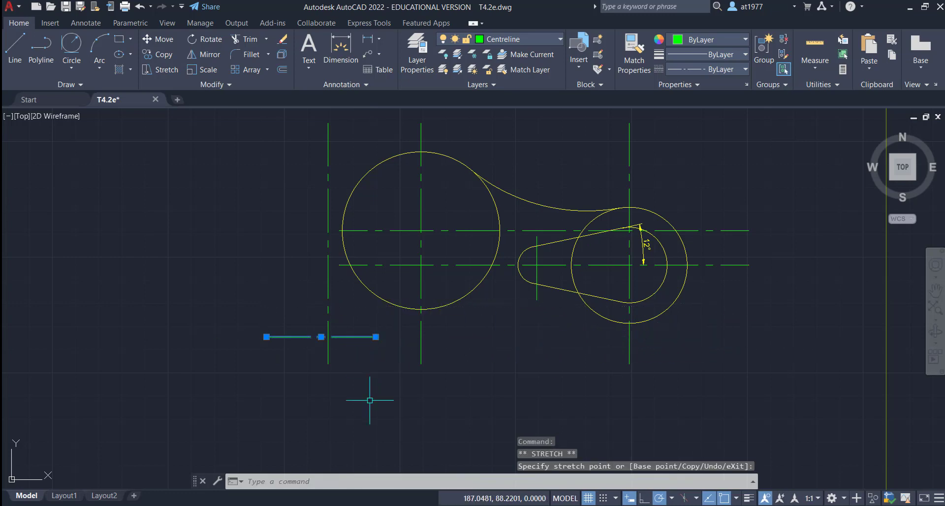
key("Escape")
Step: Shorten the upper end of the leftmost vertical centreline to a short distance above the lowest horizontal centreline
left_click(346, 156)
left_click(303, 160)
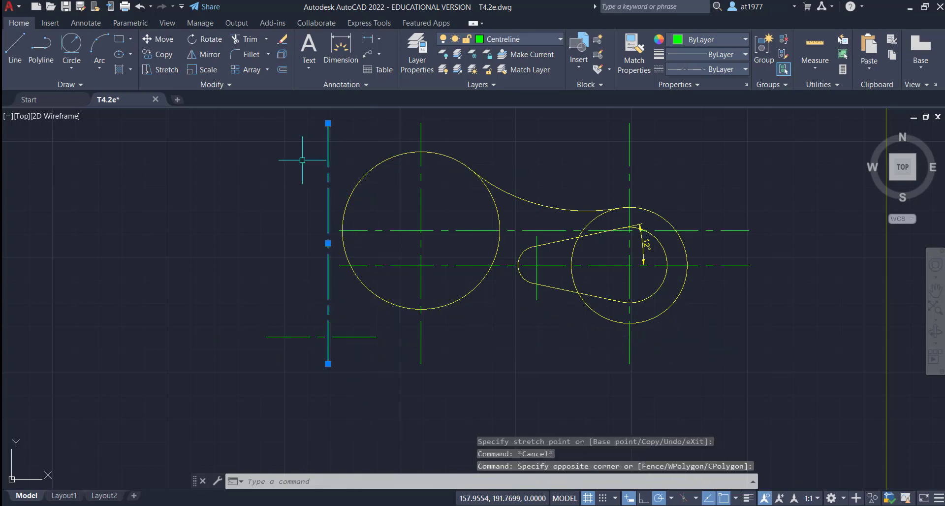
left_click(328, 123)
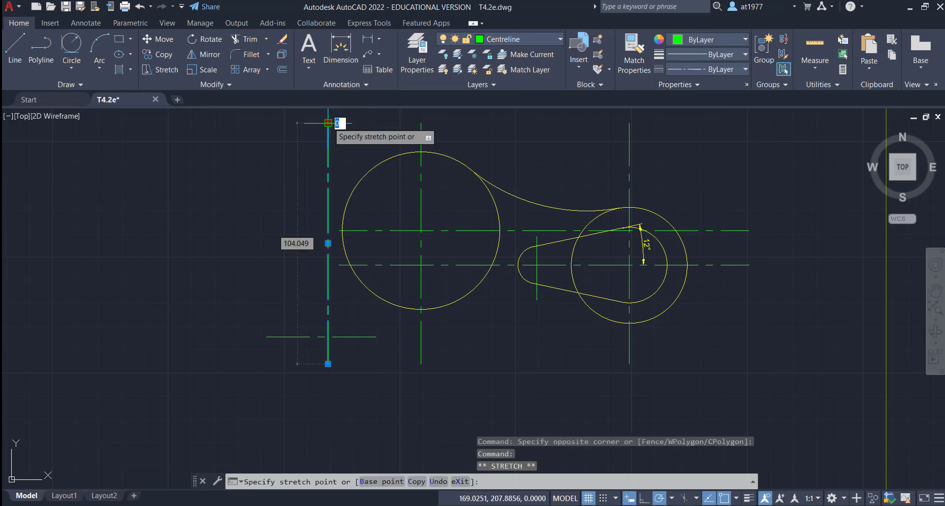
left_click(328, 291)
key("Escape")
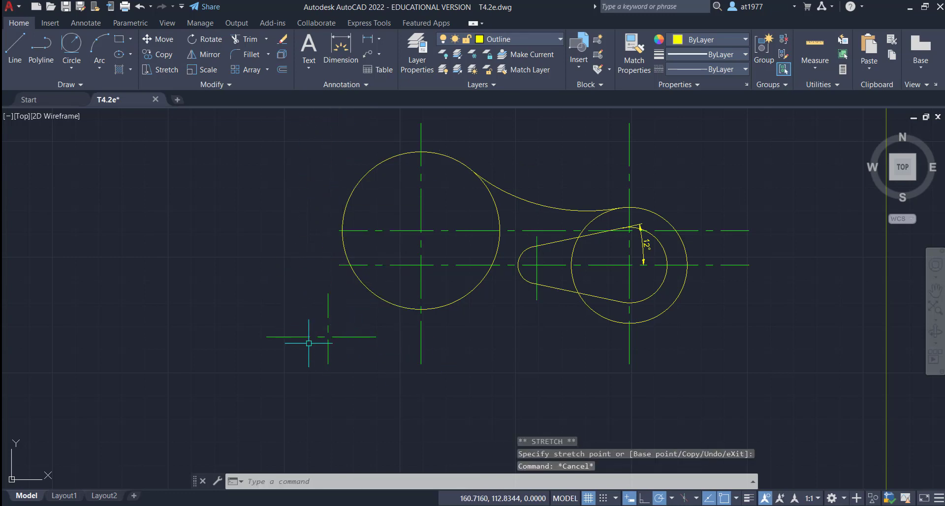
Step: Draw a circle of radius 15 centred where the leftmost vertical and lowest horizontal centrelines cross
left_click(80, 68)
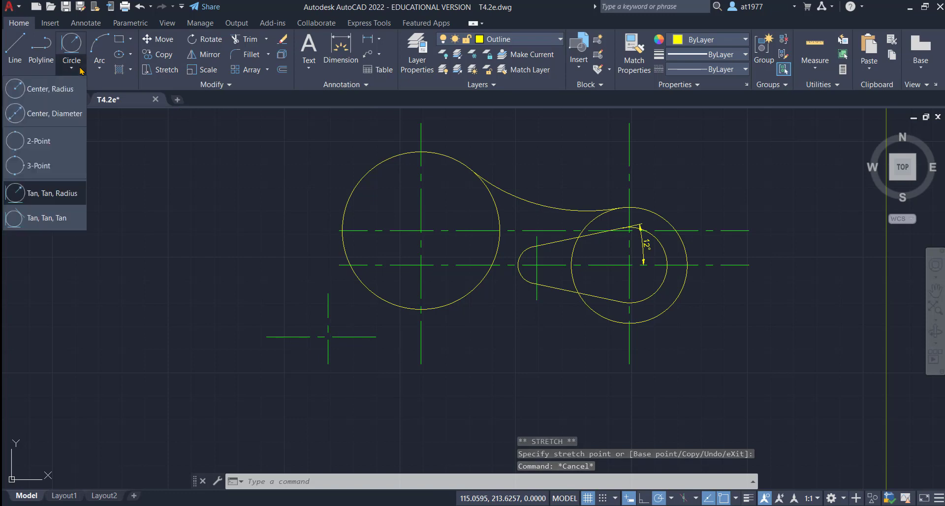
left_click(69, 93)
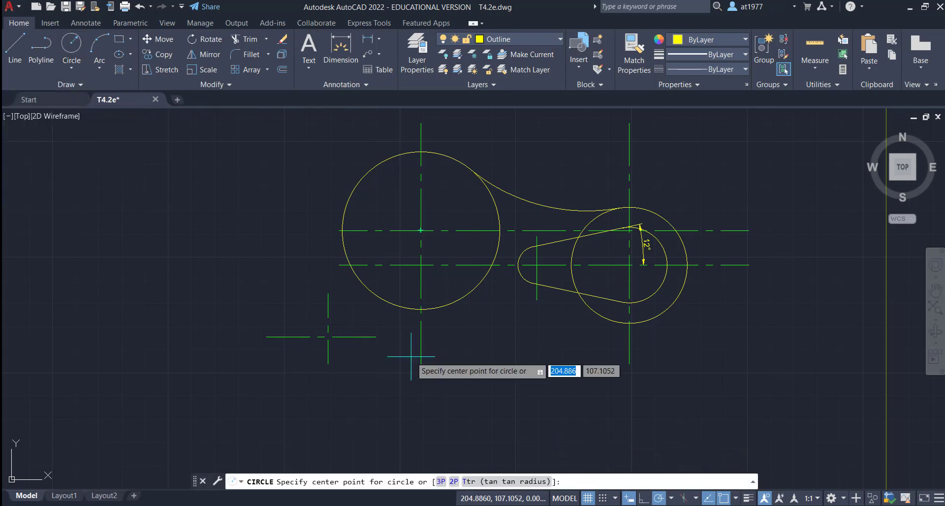
left_click(328, 337)
type("15")
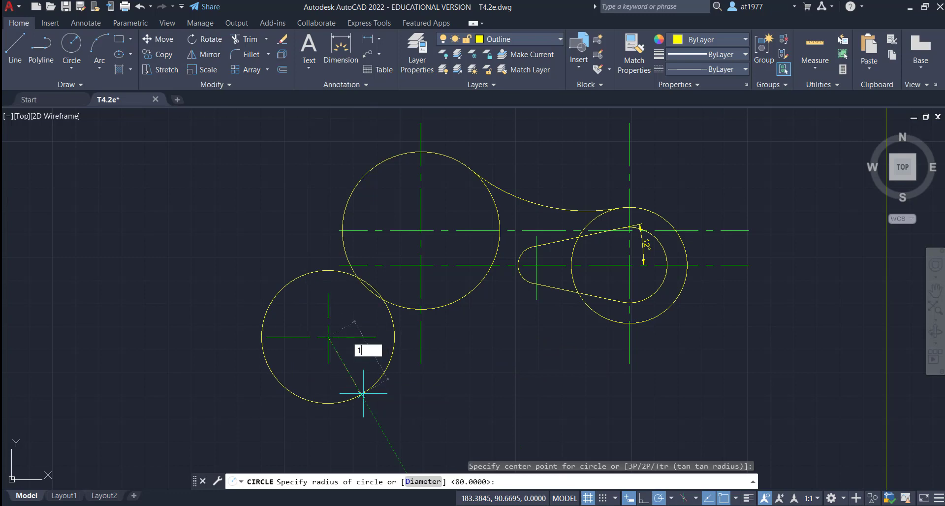
key("Return")
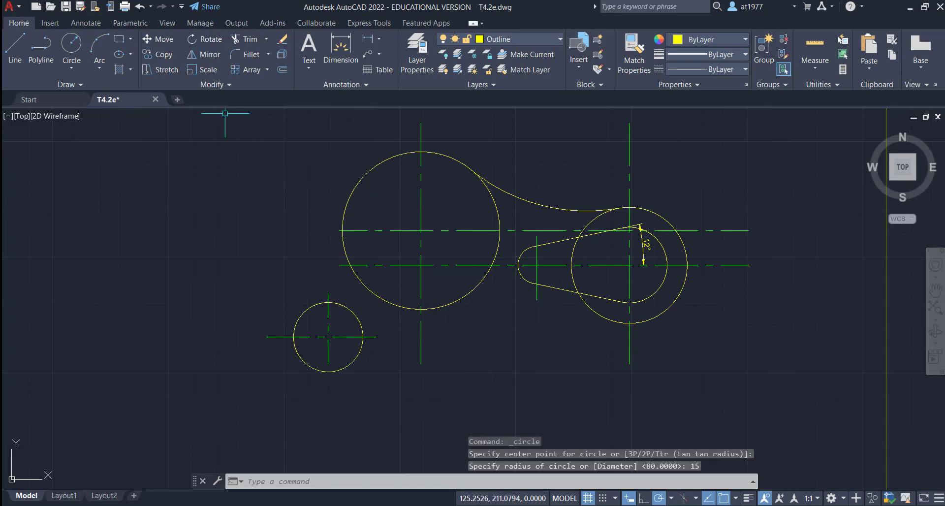
Step: Draw a circle of diameter 16 concentric with the radius 15 circle
left_click(75, 69)
left_click(38, 116)
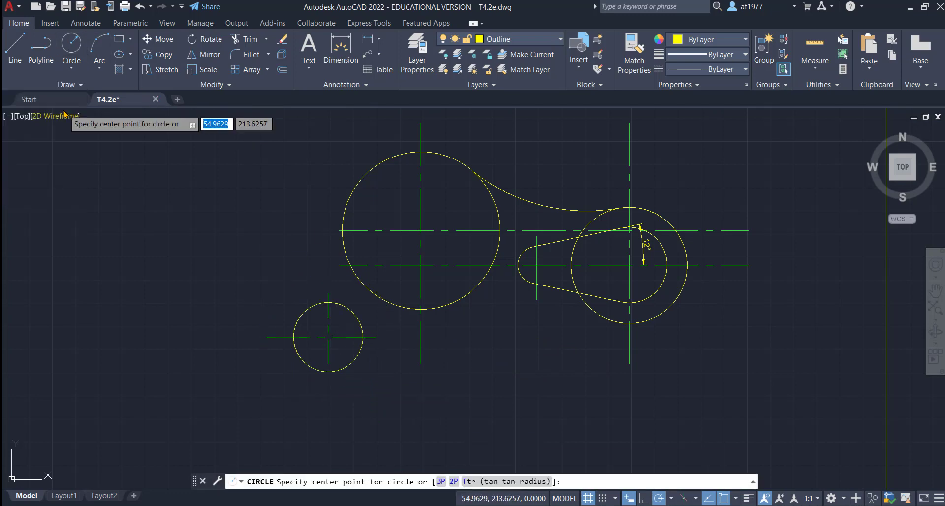
left_click(328, 337)
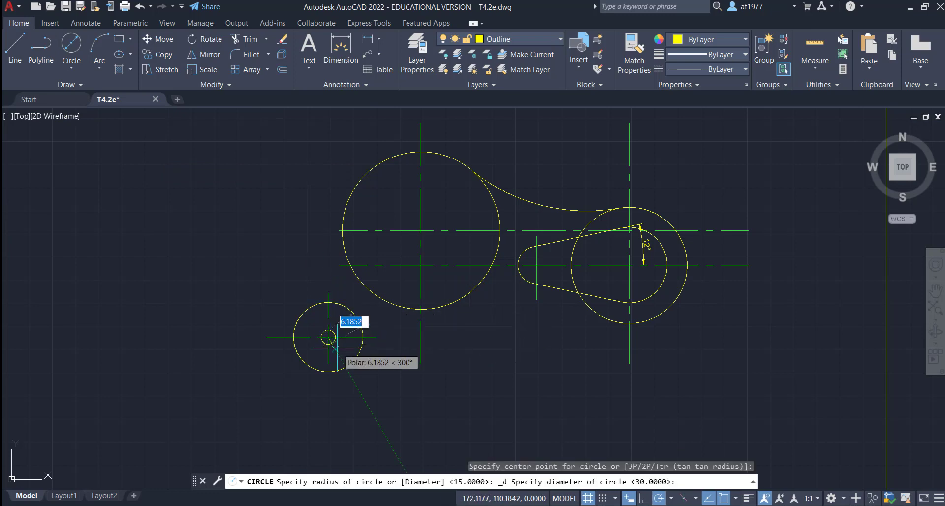
type("16")
key("Return")
key("Escape")
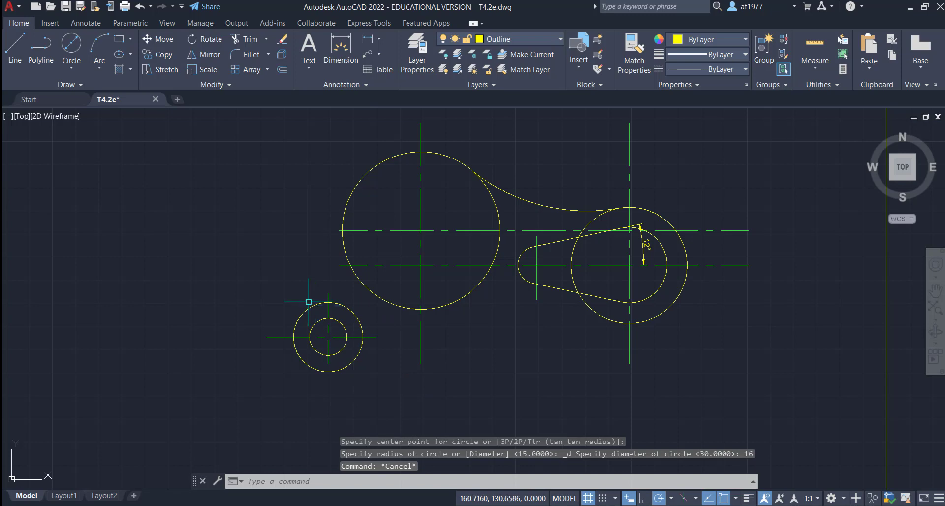
Step: Extend the lower end of the leftmost vertical centreline beyond the bottom of the radius 15 circle
left_click(328, 355)
left_click(328, 364)
left_click(328, 394)
key("Escape")
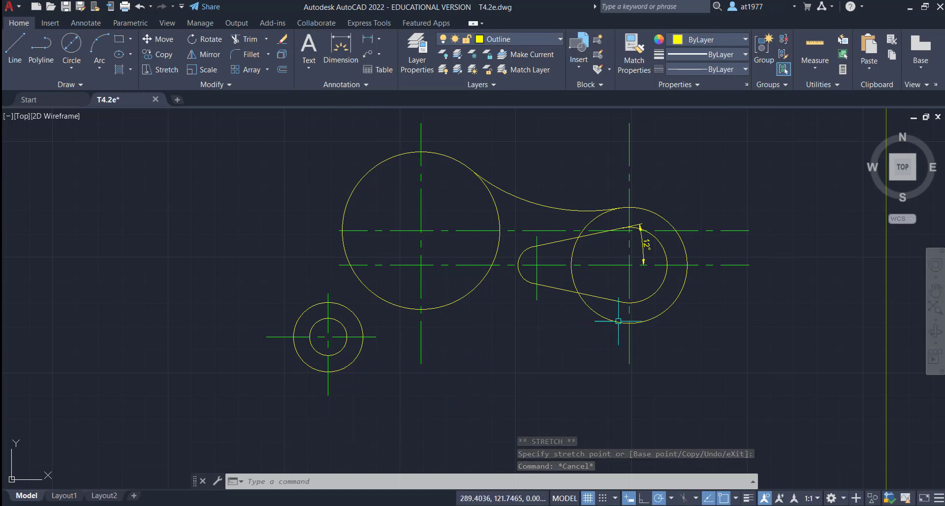
Step: Draw a line tangent to the undersides of the radius 15 circle and the radius 25 circle
left_click(22, 59)
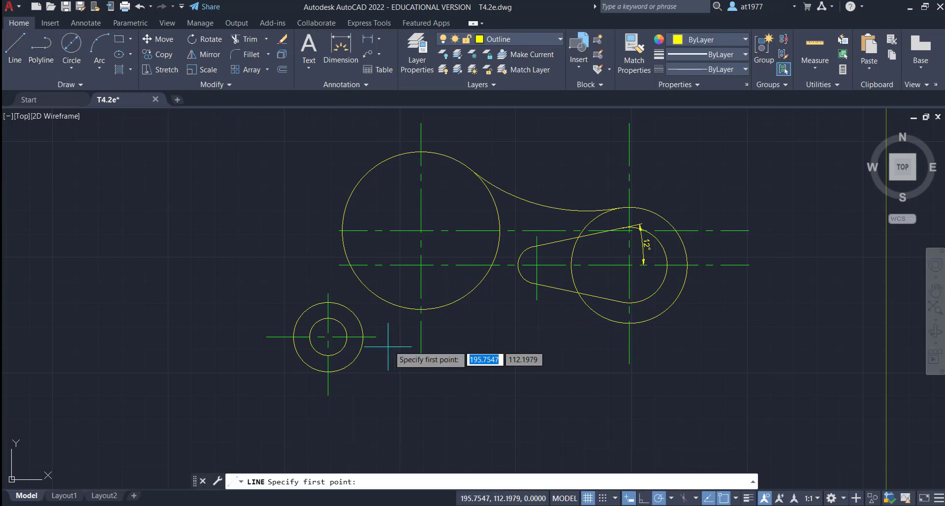
right_click(392, 390, "shift")
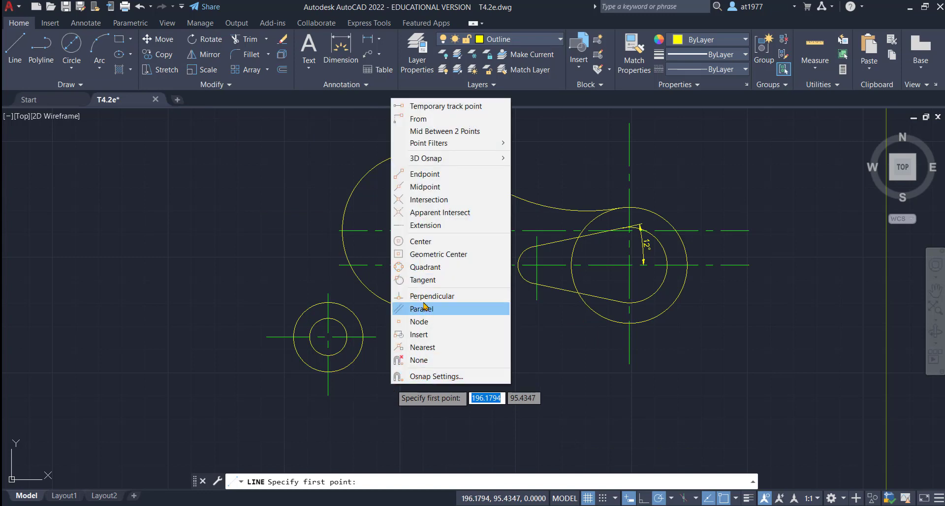
left_click(422, 280)
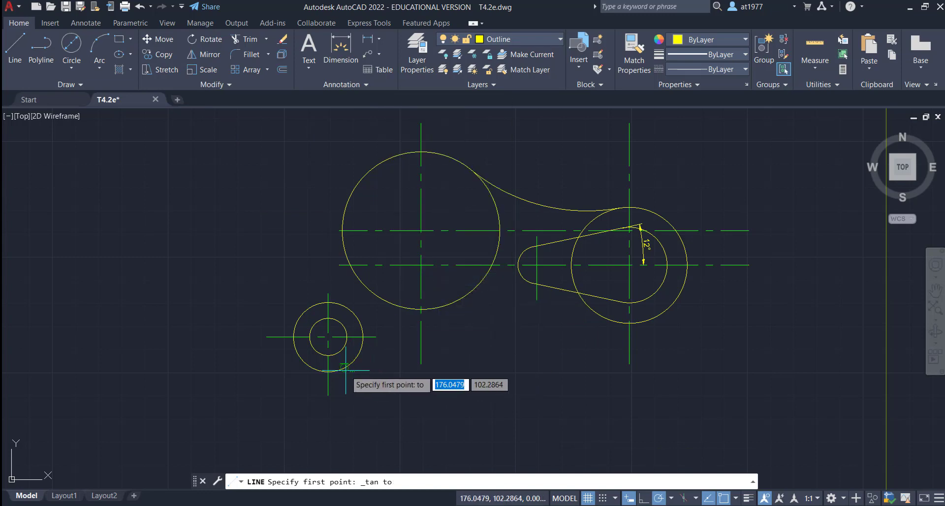
left_click(349, 367)
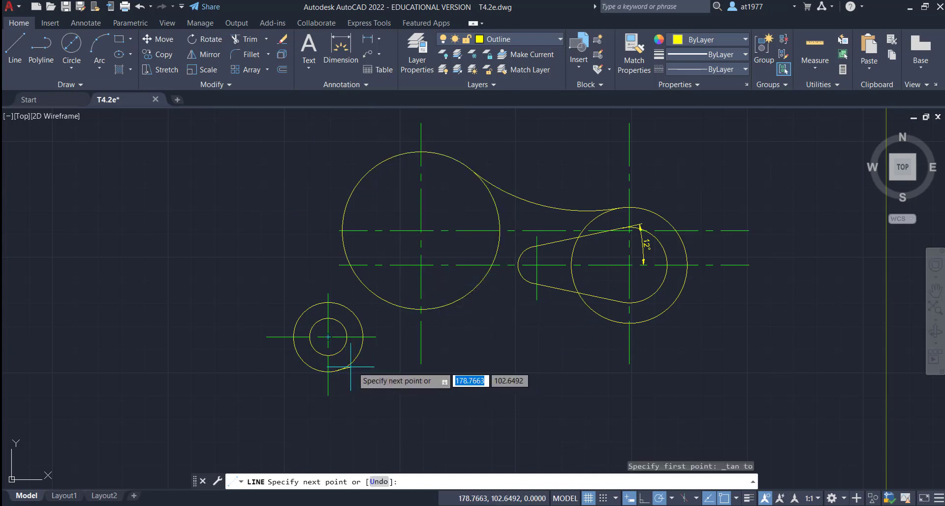
right_click(660, 328, "shift")
left_click(694, 225)
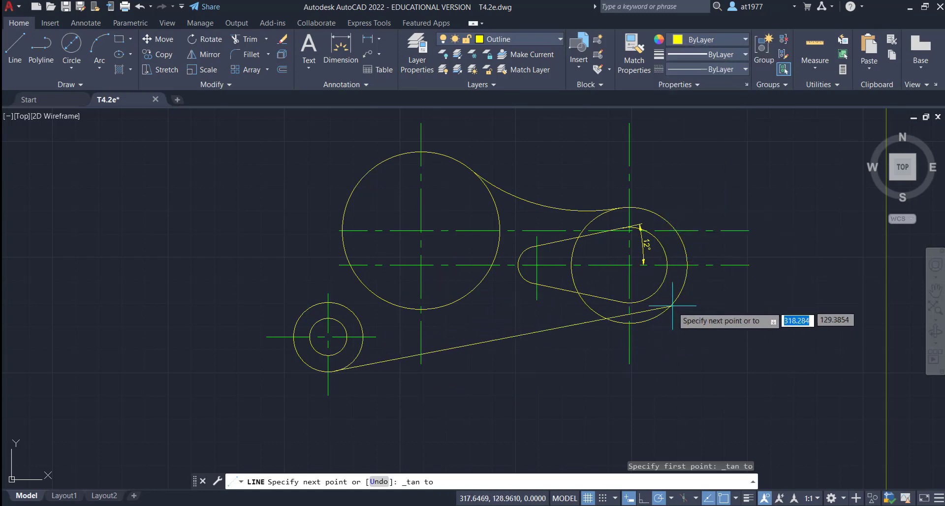
left_click(659, 320)
key("Escape")
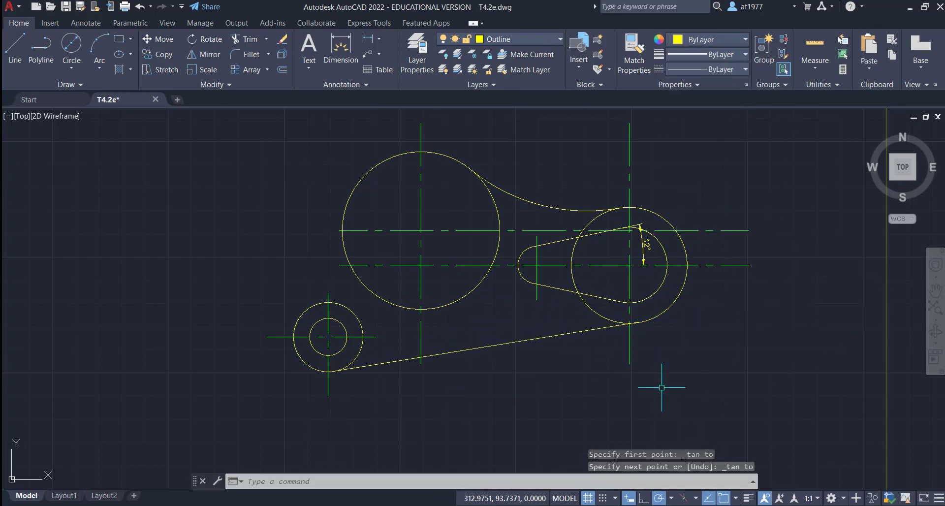
Step: Examine closely how the new tangent line meets the bottom of the radius 25 circle
scroll(640, 339, "up", 5)
scroll(640, 339, "up", 2)
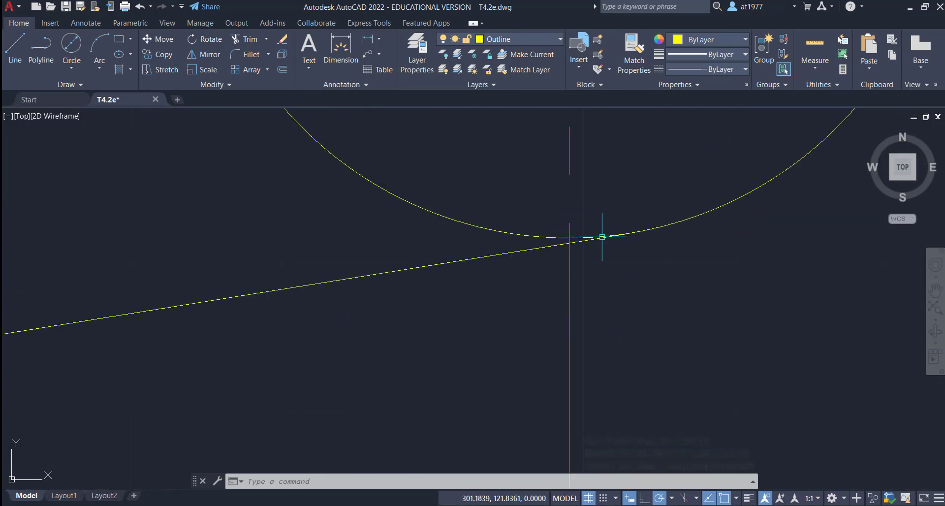
key("Escape")
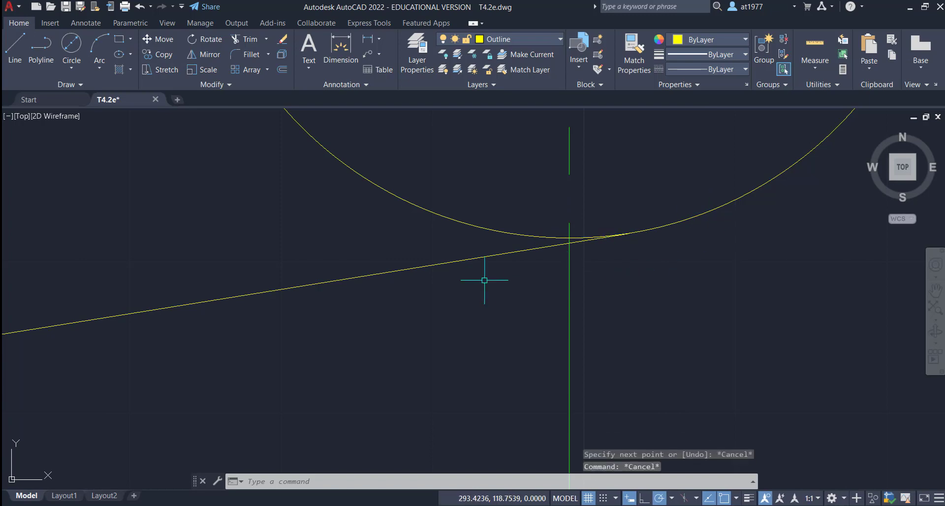
scroll(483, 279, "down", 4)
middle_click_drag(415, 302, 531, 341)
middle_click_drag(379, 294, 375, 322)
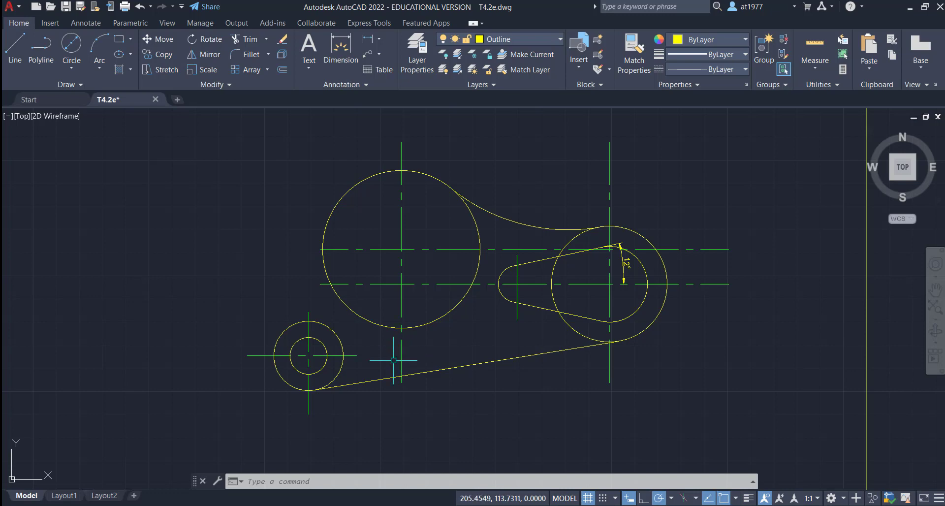
key("Escape")
key("Escape")
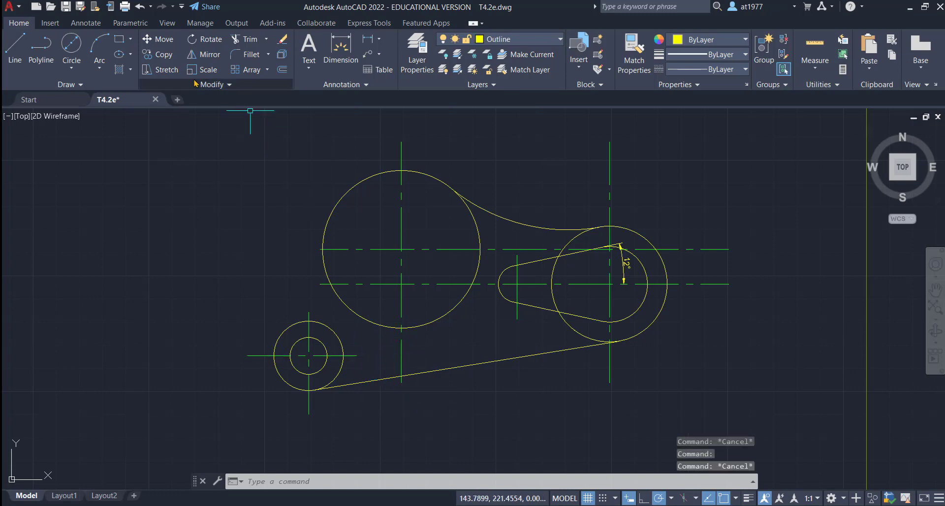
Step: Draw an ellipse centred below the radius 34 circle, level with the hole, reaching that circle's top and the radius 15 circle's leftmost point
left_click(130, 55)
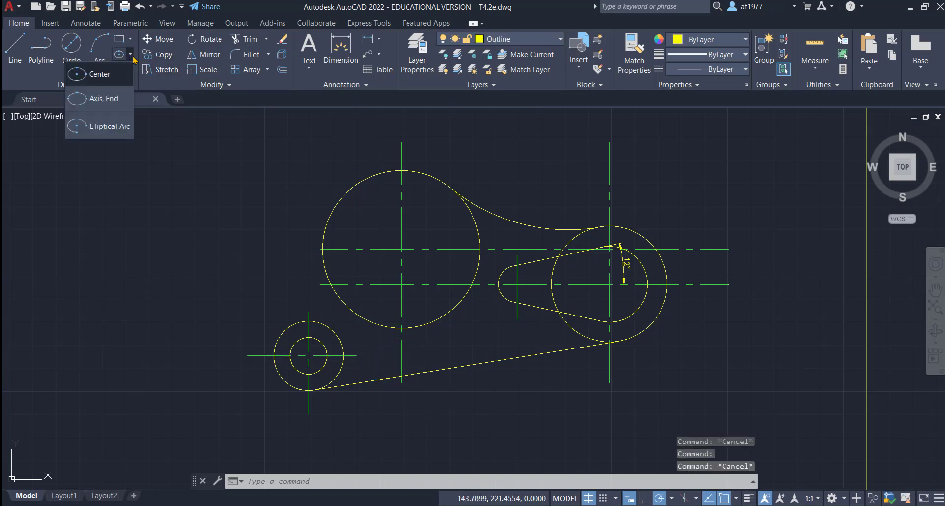
left_click(100, 75)
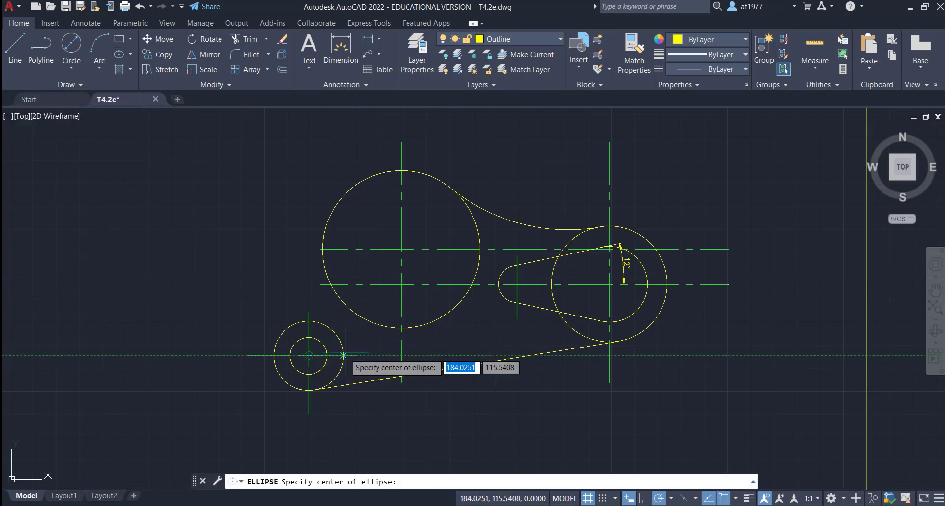
left_click(401, 355)
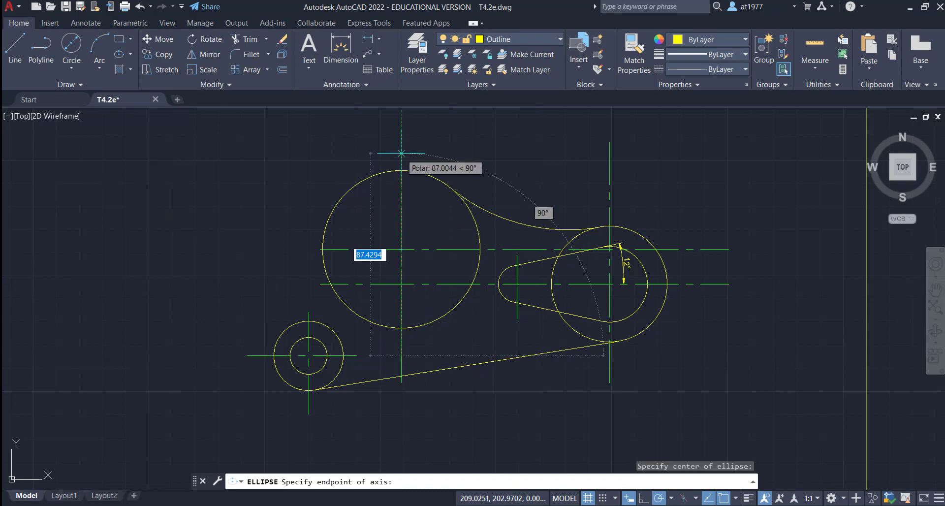
left_click(401, 170)
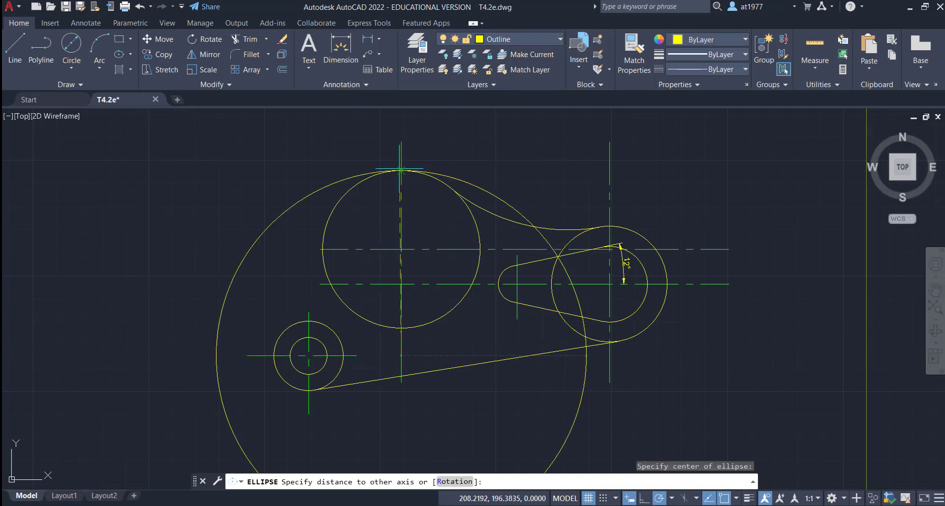
left_click(274, 362)
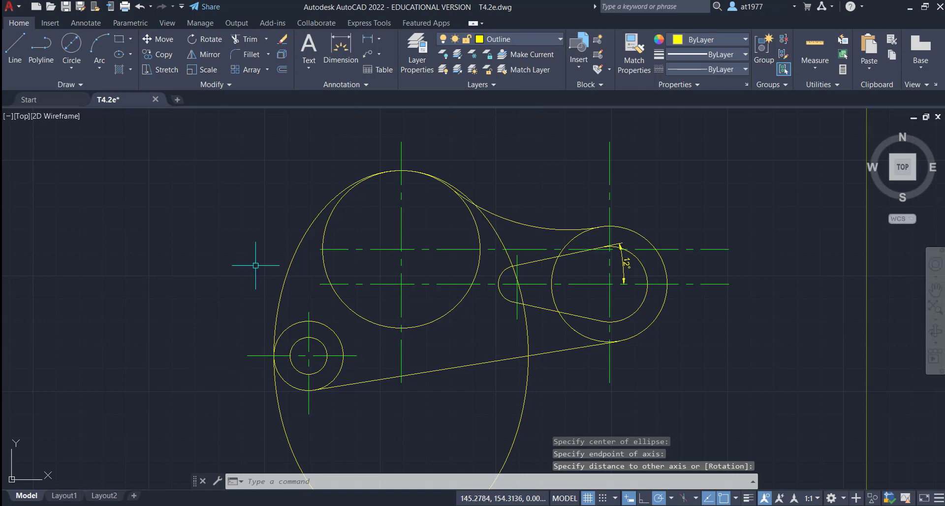
Step: Trim the ellipse against the radius 34 and radius 15 circles, keeping only its upper-left arc between them
left_click(242, 41)
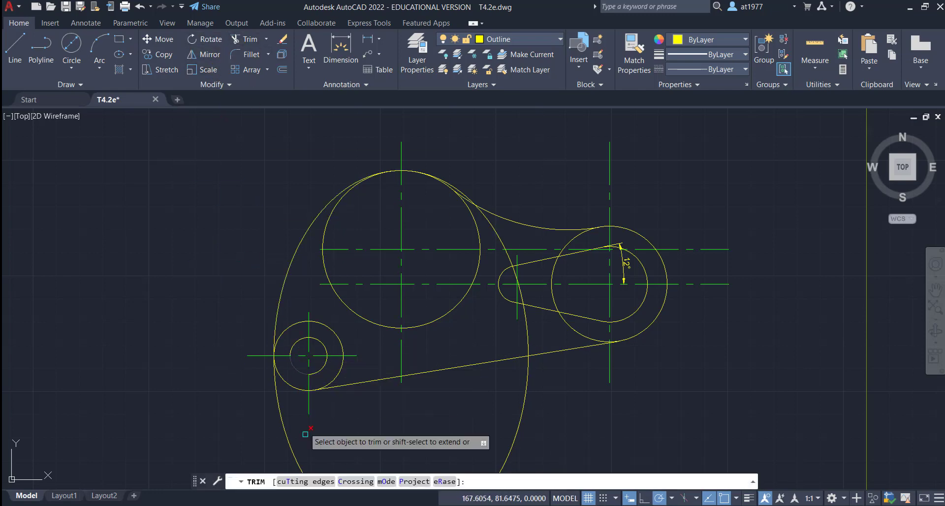
type("t")
key("Return")
left_click(330, 330)
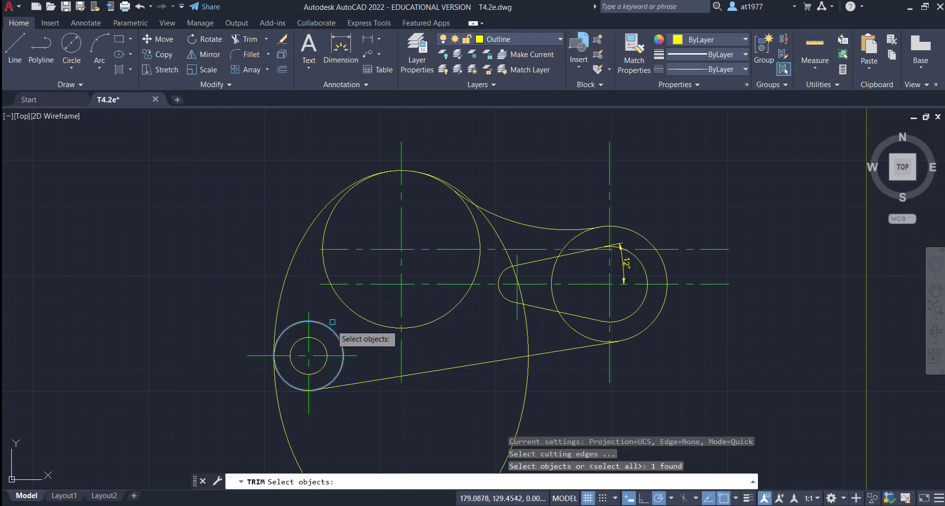
left_click(344, 302)
key("Return")
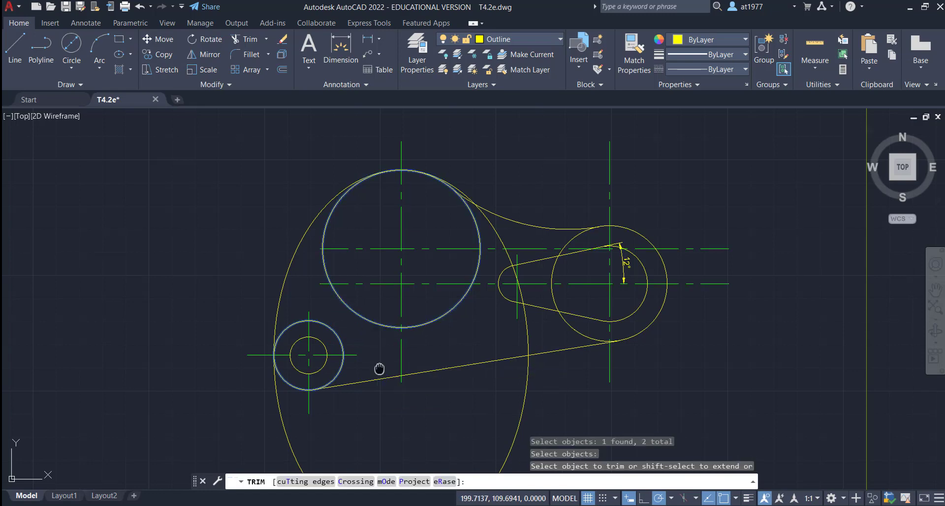
middle_click_drag(380, 369, 418, 251)
left_click(326, 342)
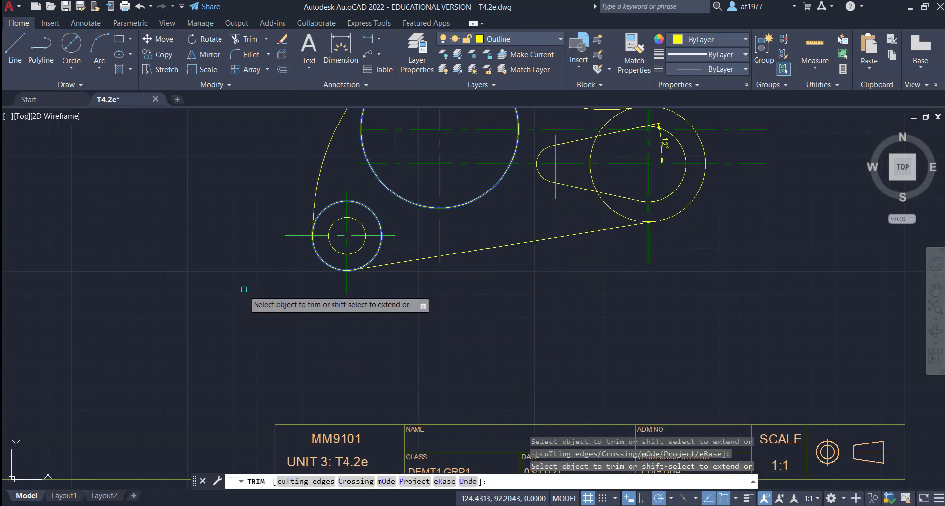
middle_click_drag(244, 292, 178, 440)
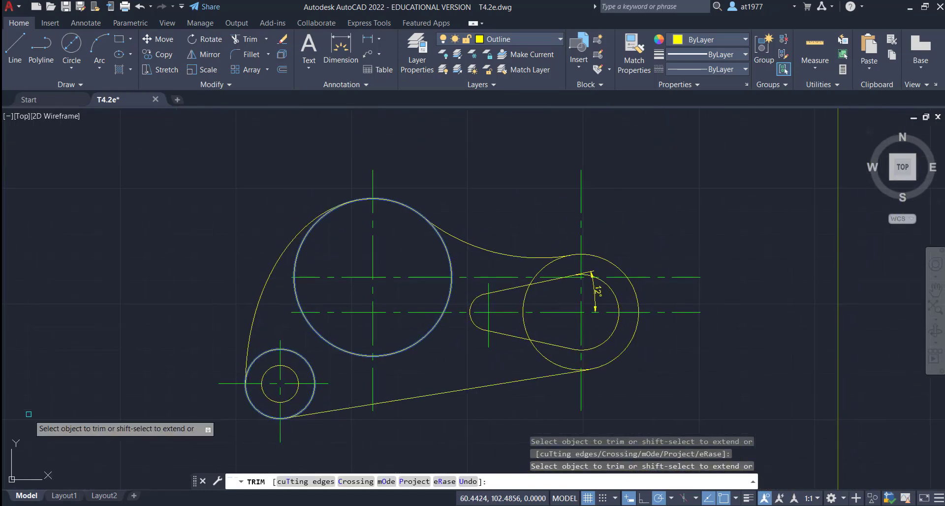
key("Escape")
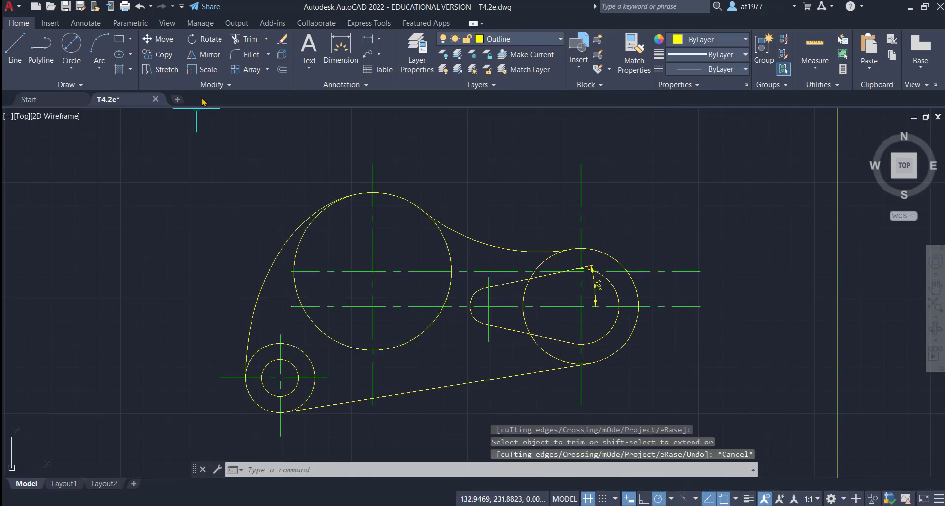
Step: Trim the inner portions of the radius 34 and radius 15 circles, using the elliptical arc, tangent line and concave arc as cutting edges
left_click(244, 39)
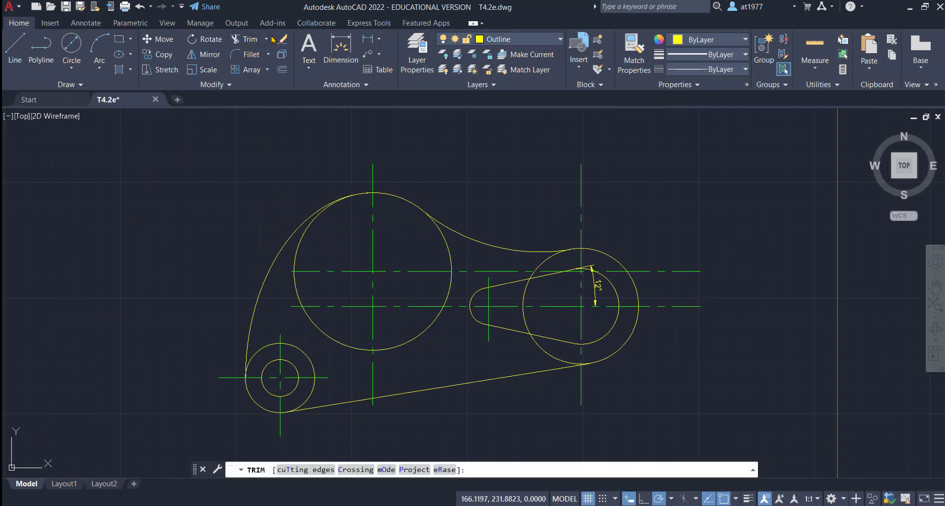
left_click(268, 41)
left_click(254, 59)
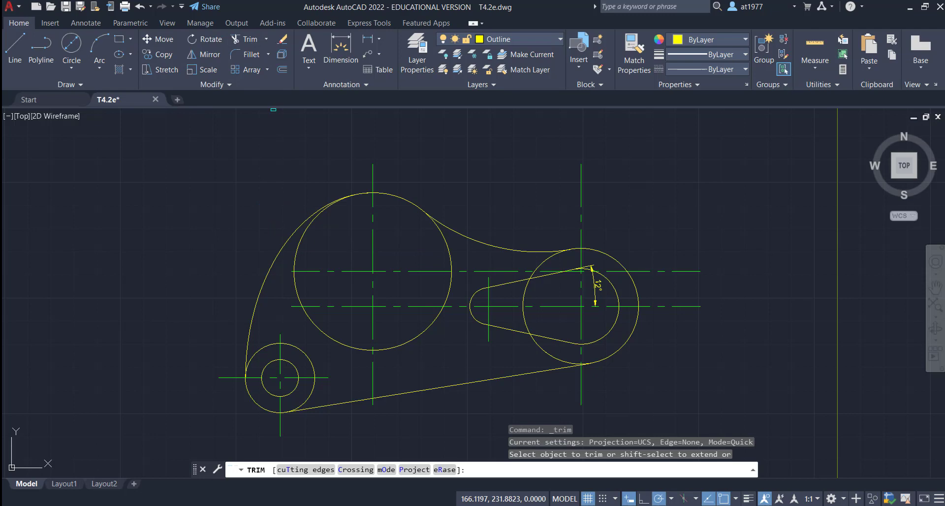
left_click(314, 467)
left_click(263, 326)
left_click(241, 326)
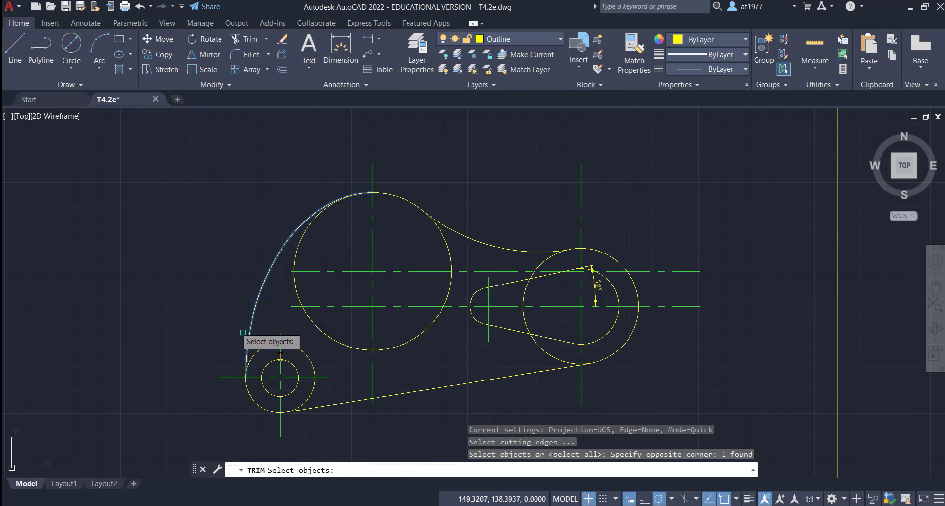
left_click(327, 413)
left_click(333, 402)
left_click(489, 205)
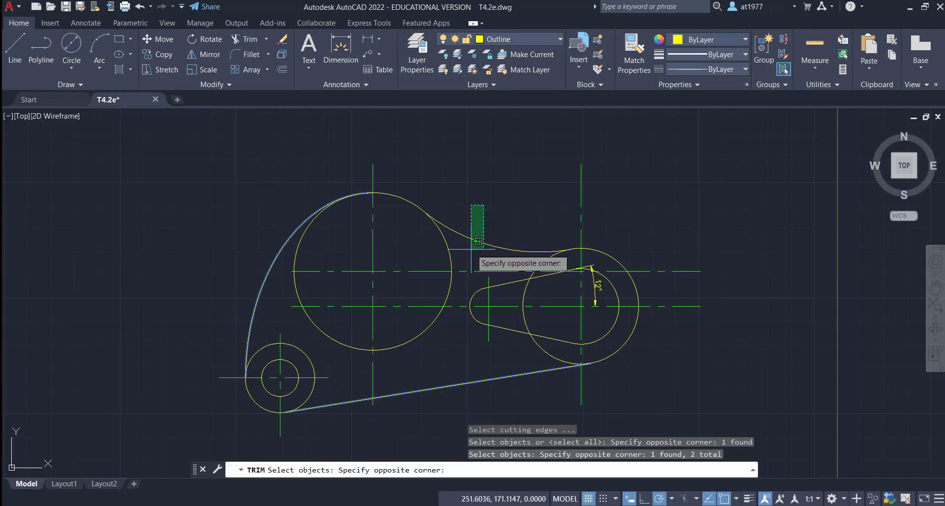
left_click(468, 293)
key("Return")
left_click(444, 237)
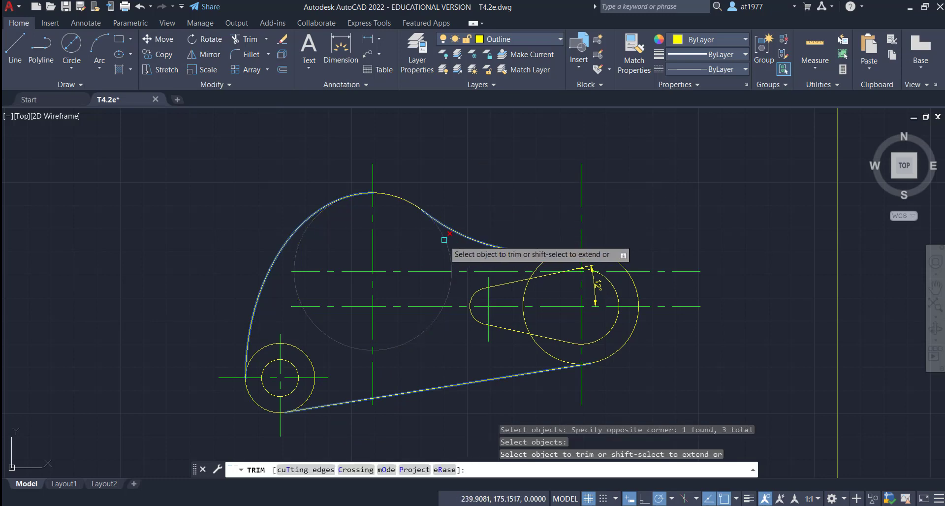
left_click(304, 350)
key("Escape")
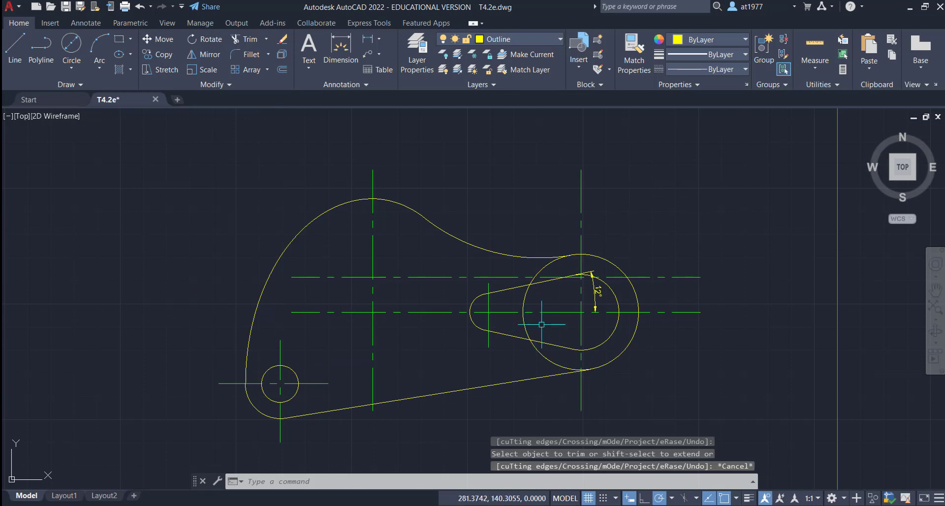
Step: Trim the inner left portion of the radius 25 circle between the concave arc and the lower tangent line
left_click(250, 39)
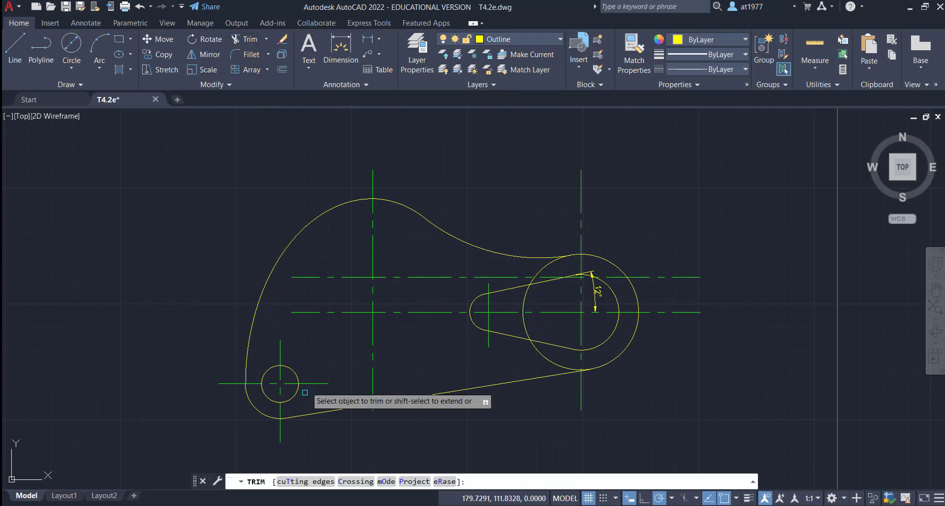
left_click(305, 482)
left_click(527, 258)
left_click(496, 239)
left_click(563, 367)
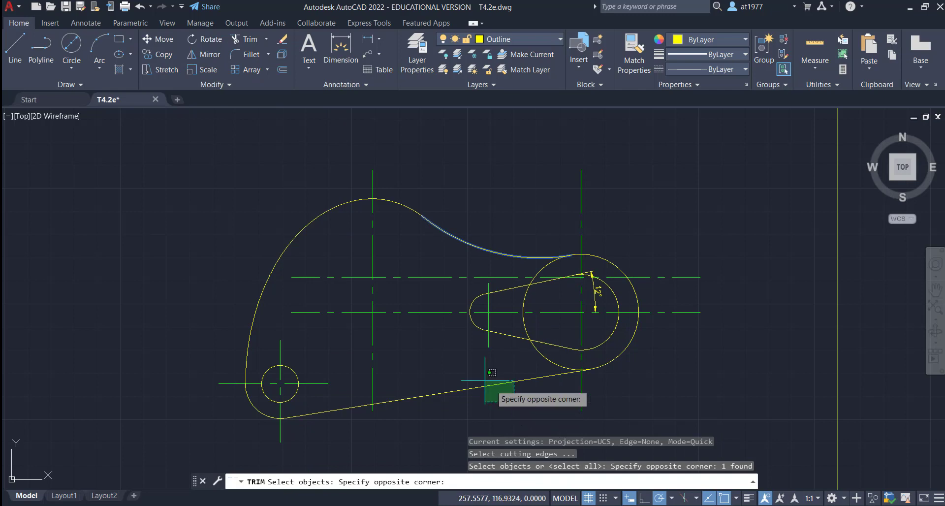
left_click(537, 383)
key("Return")
left_click(545, 355)
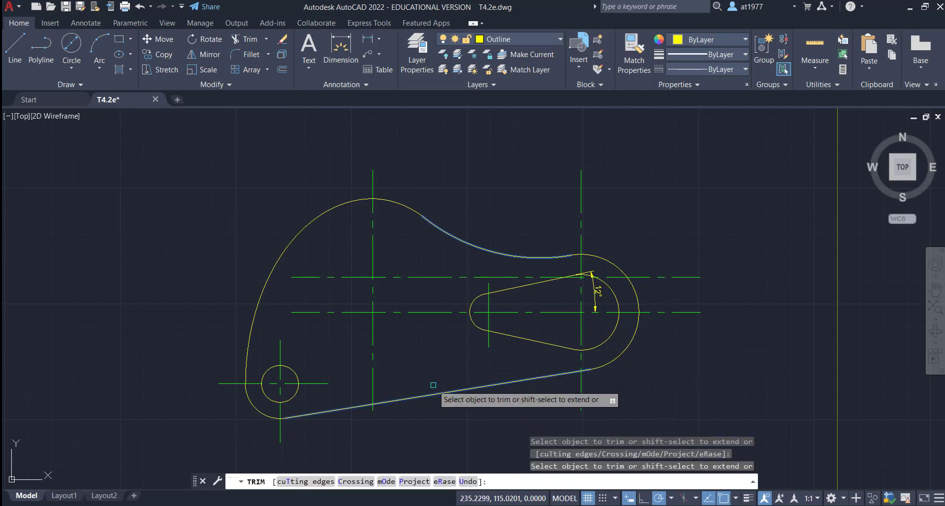
key("Escape")
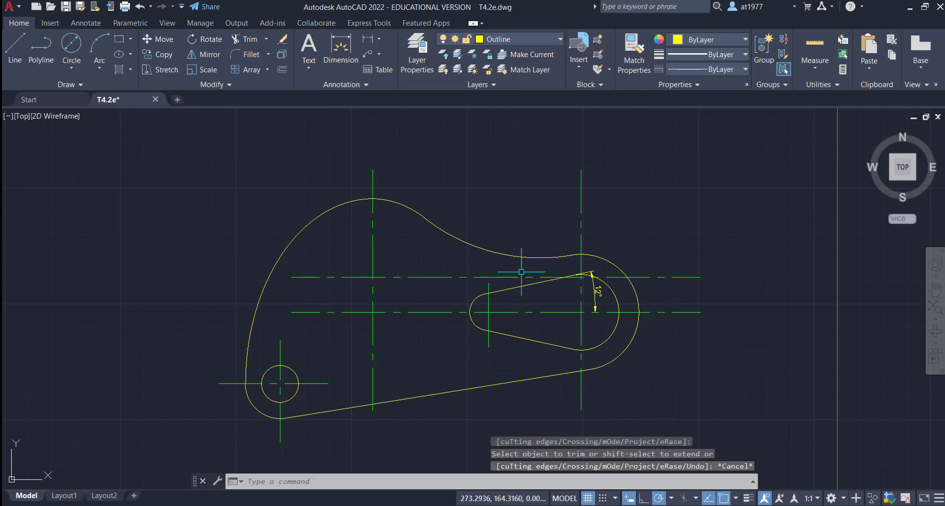
key("Escape")
Step: Shorten the right end of the uppermost horizontal centreline to a short distance past the radius 34 arc's vertical centreline
left_click(682, 278)
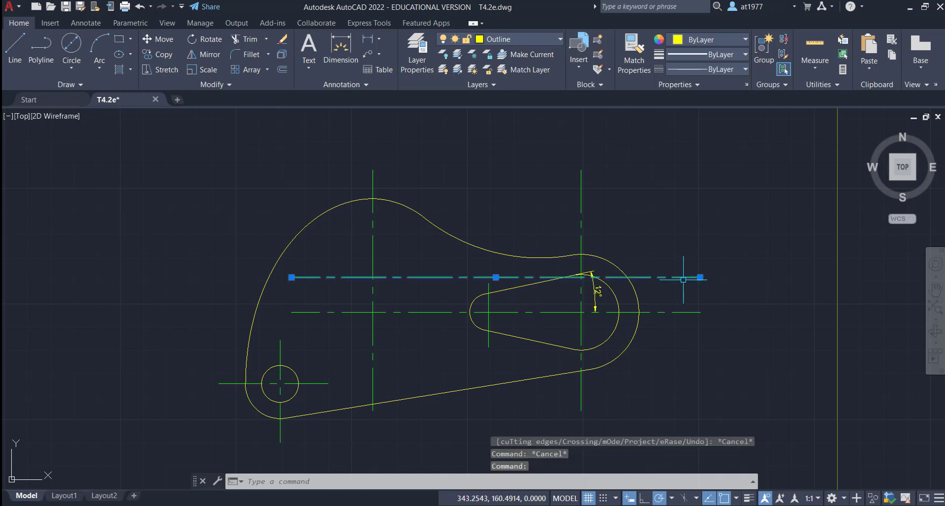
left_click(669, 270)
key("Escape")
left_click(700, 277)
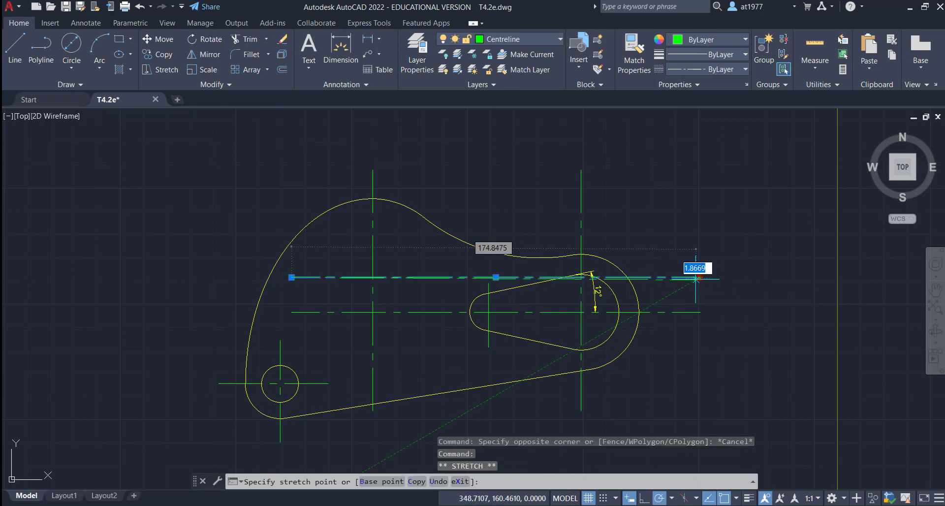
left_click(436, 277)
Step: Shorten the upper end of the radius 25 arc's vertical centreline to just above the outline
left_click(598, 196)
left_click(584, 167)
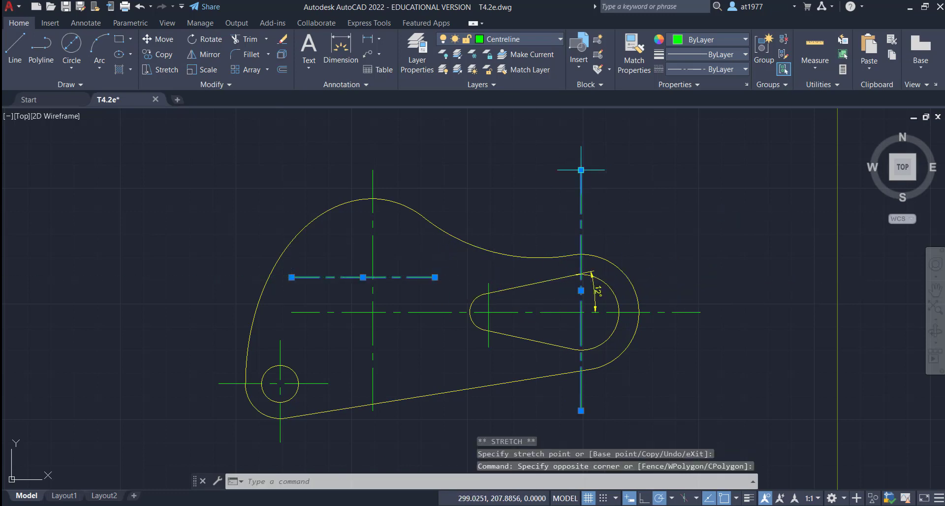
left_click(580, 237)
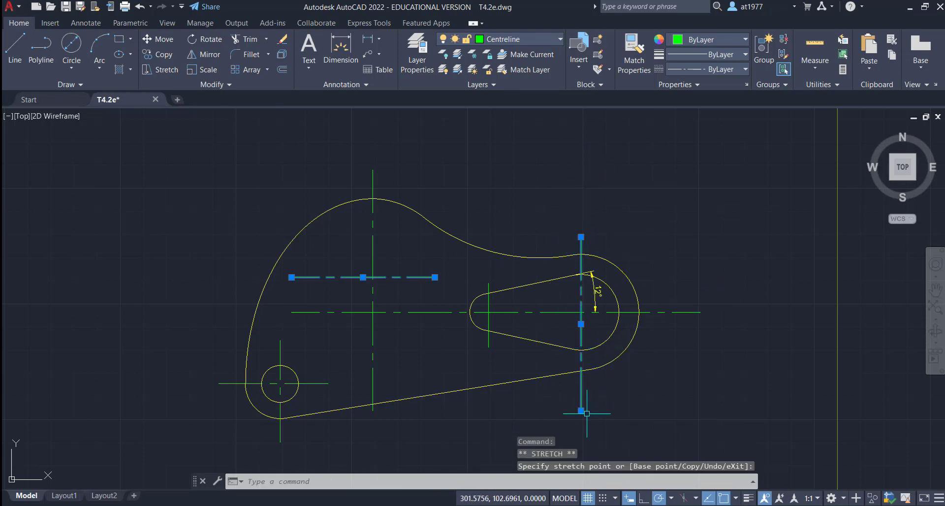
Step: Shorten the lower end of the radius 25 arc's vertical centreline and the left end of the tapered inner outline's horizontal centreline to just outside the shapes
left_click(581, 384)
key("Escape")
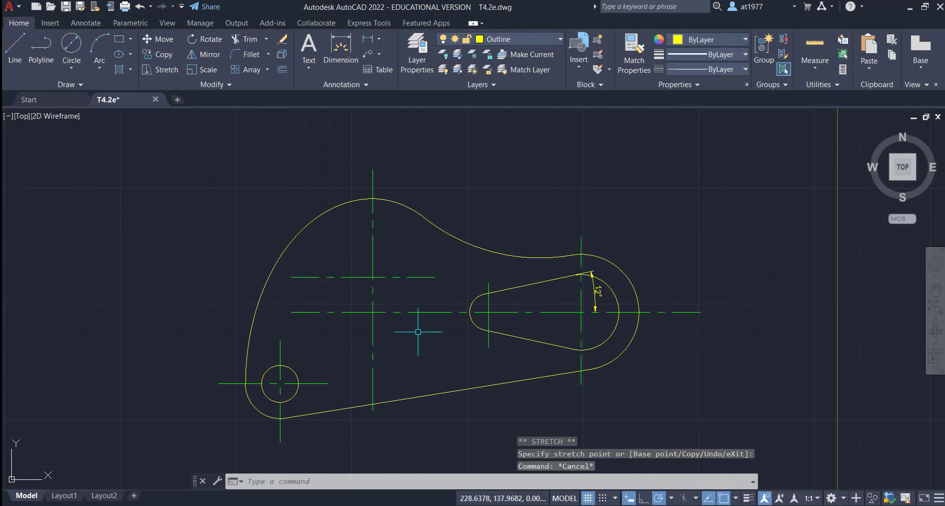
mouse_move(420, 319)
middle_mouse_down()
mouse_move(435, 330)
mouse_move(442, 305)
middle_mouse_up()
left_click(459, 289)
left_click(450, 297)
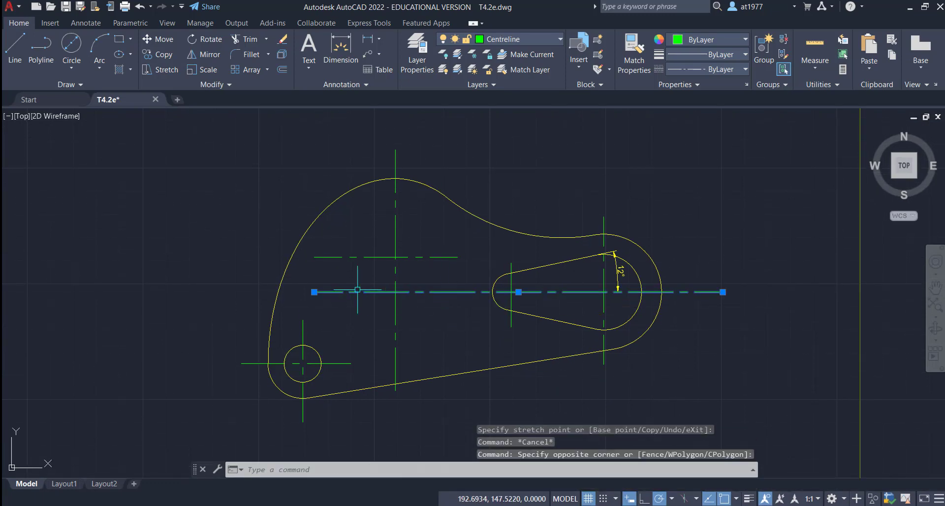
left_click(314, 292)
left_click(476, 292)
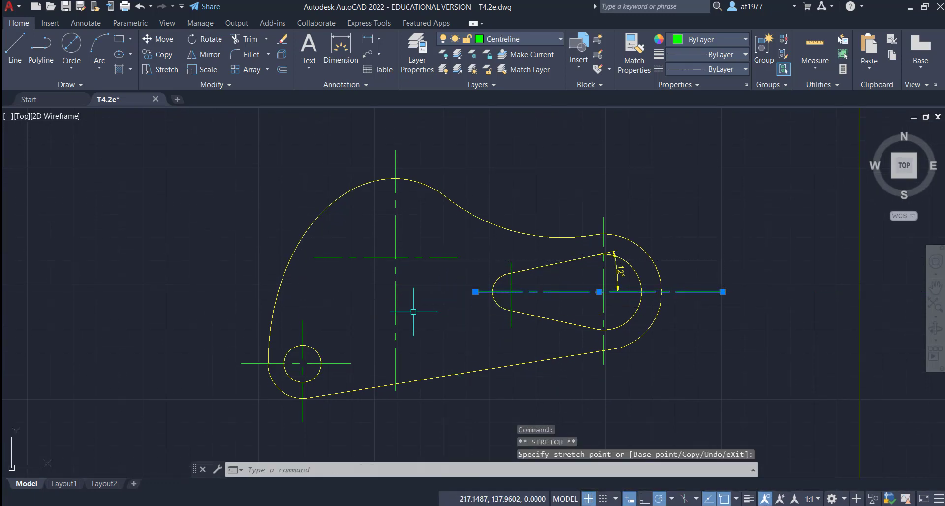
key("Escape")
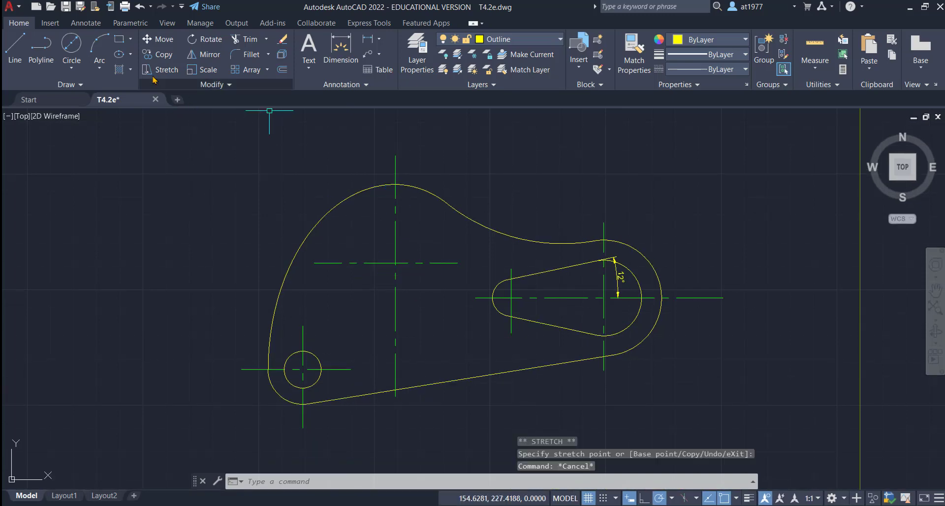
Step: Make Centreline the current layer and draw a diameter 50 pitch circle at the intersection of the upper-left centrelines
left_click(520, 43)
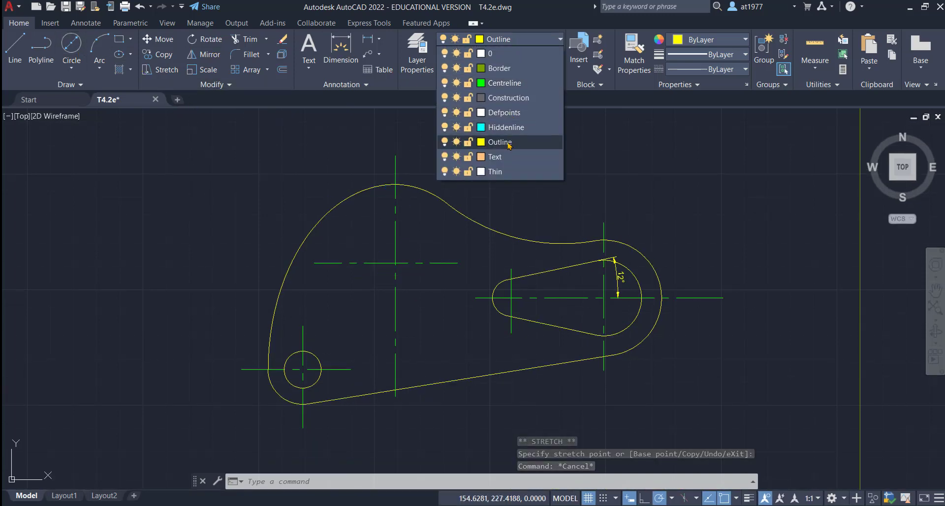
left_click(492, 99)
left_click(77, 73)
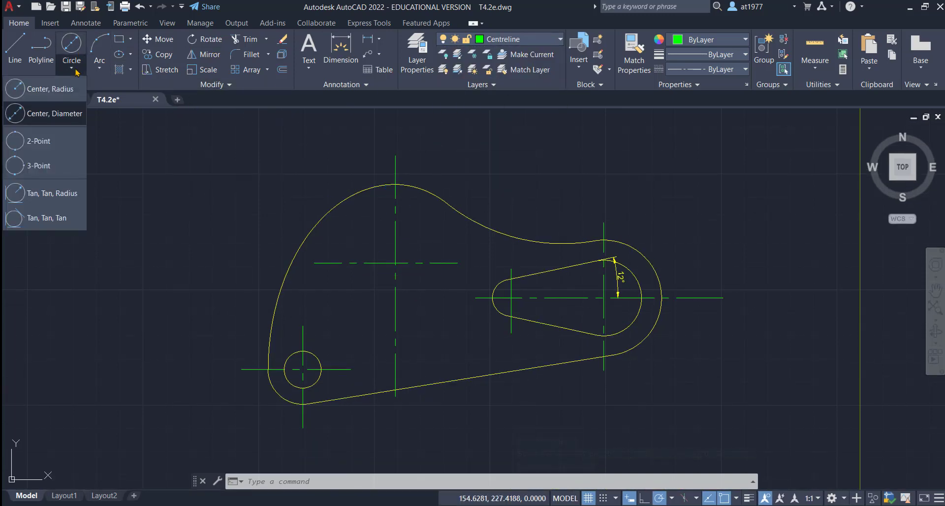
left_click(68, 114)
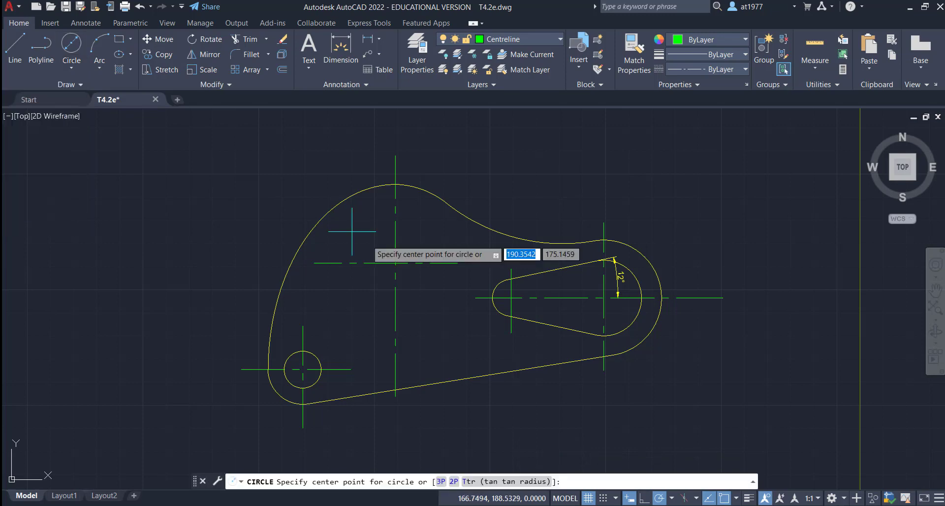
left_click(395, 263)
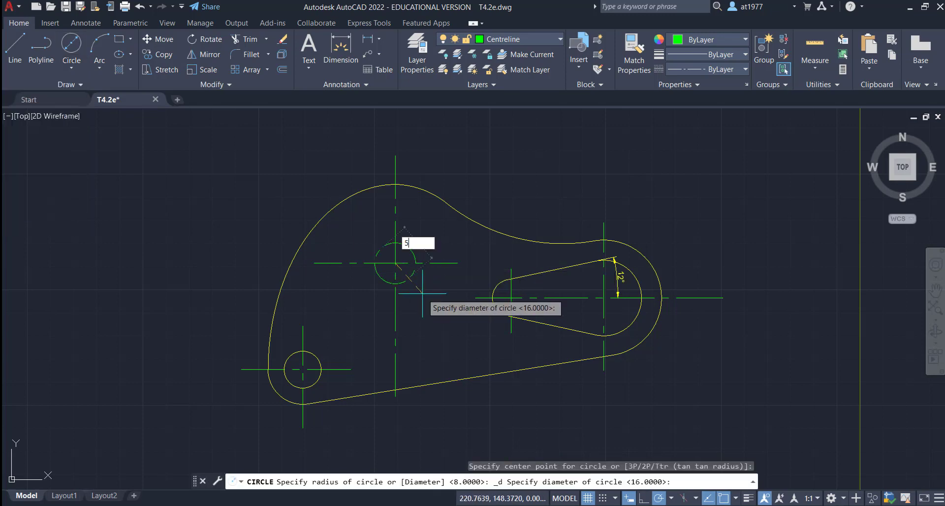
key("Return")
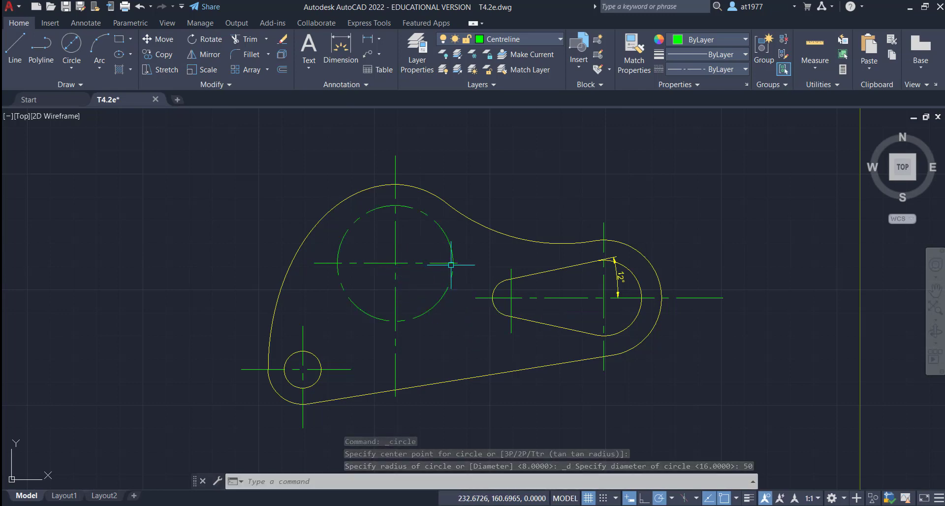
Step: Draw a 6-sided polygon inscribed in a radius 5 circle, centred where the pitch circle meets its horizontal centreline on the right
left_click(131, 53)
left_click(131, 41)
left_click(131, 41)
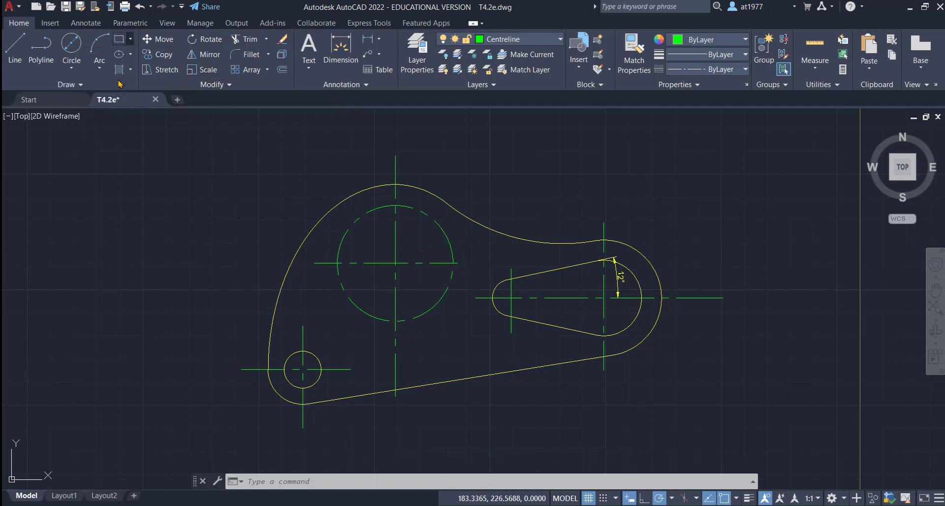
left_click(105, 84)
type("6")
key("Return")
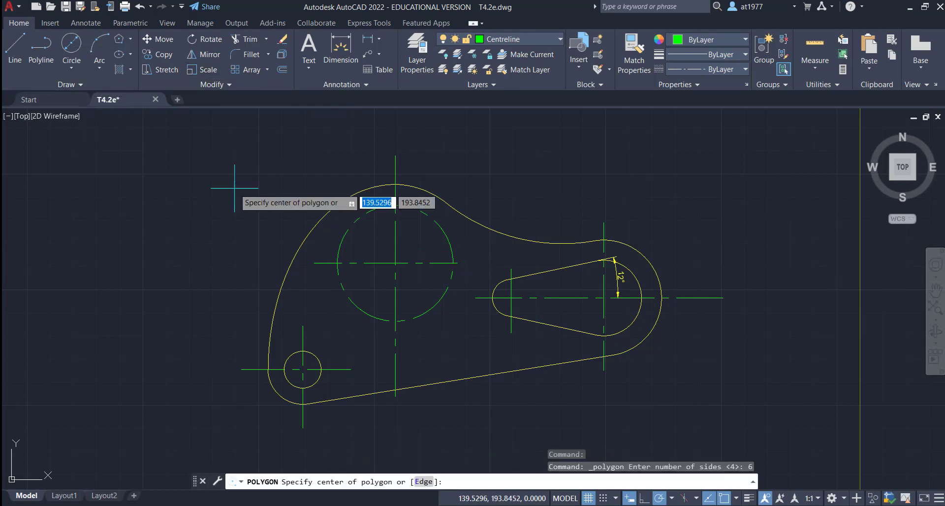
scroll(448, 263, "up", 4)
scroll(448, 263, "up", 2)
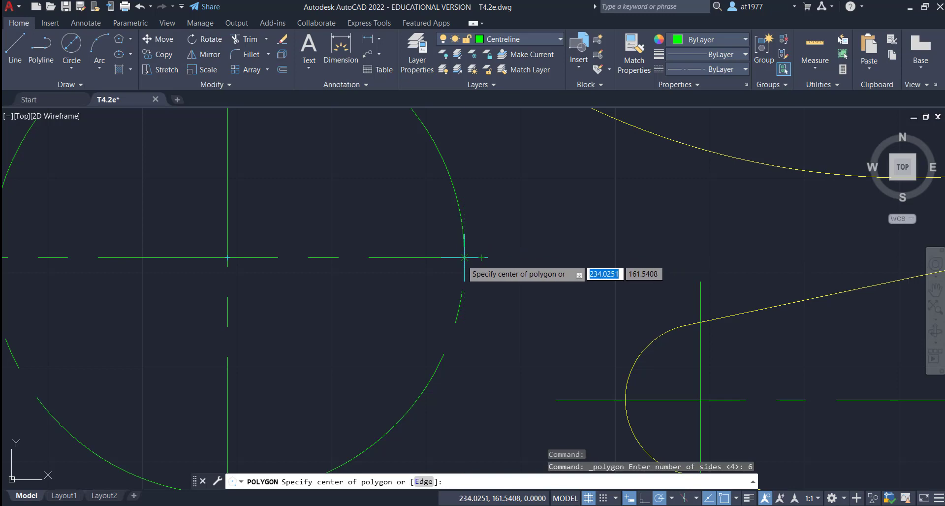
left_click(464, 256)
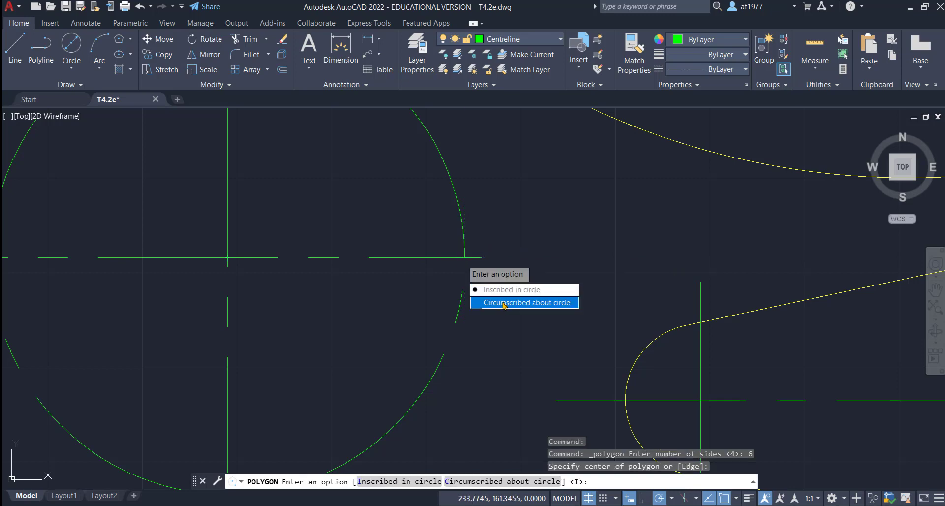
left_click(505, 292)
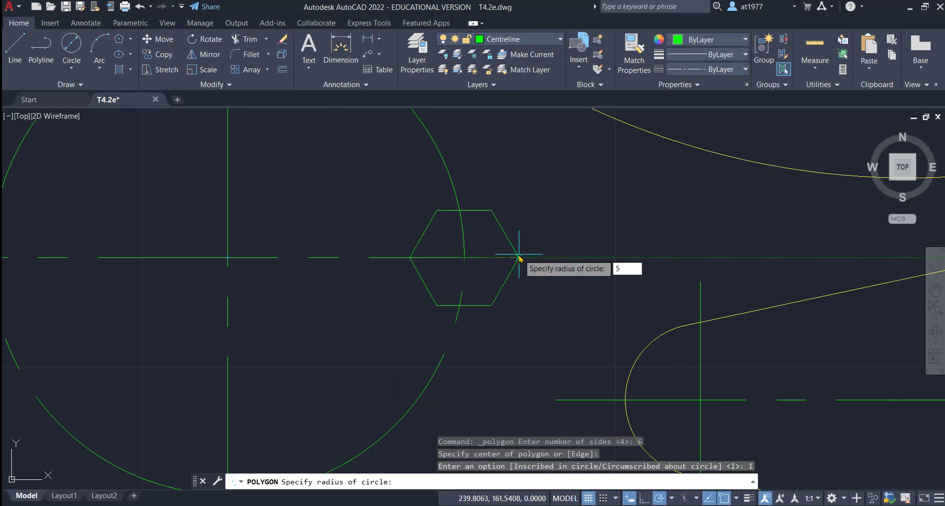
key("Return")
key("Escape")
key("Escape")
Step: Put the hexagon on the Outline layer
left_click(515, 217)
left_click(491, 237)
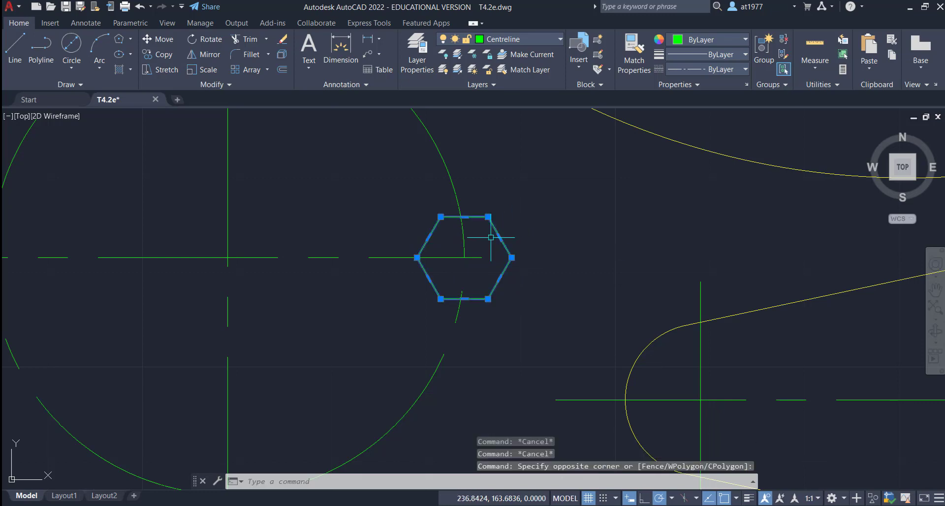
left_click(531, 41)
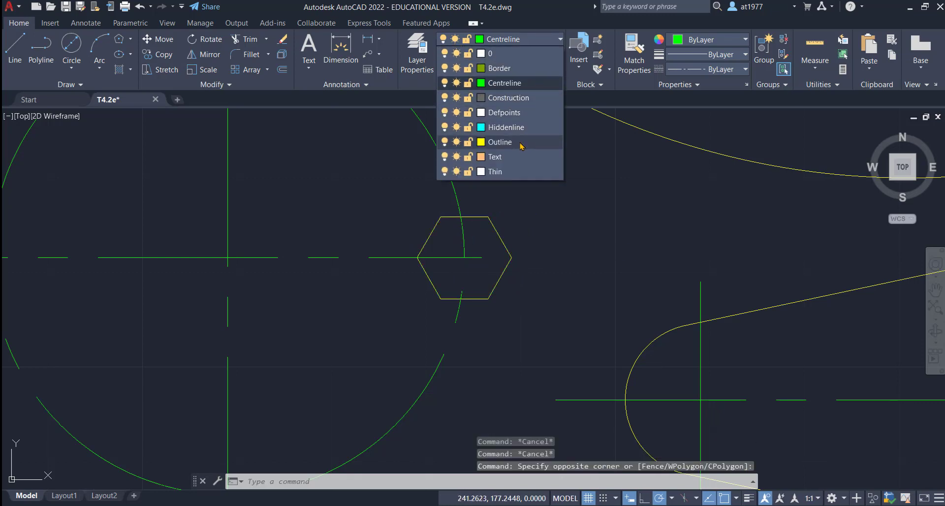
left_click(521, 143)
key("Escape")
key("Escape")
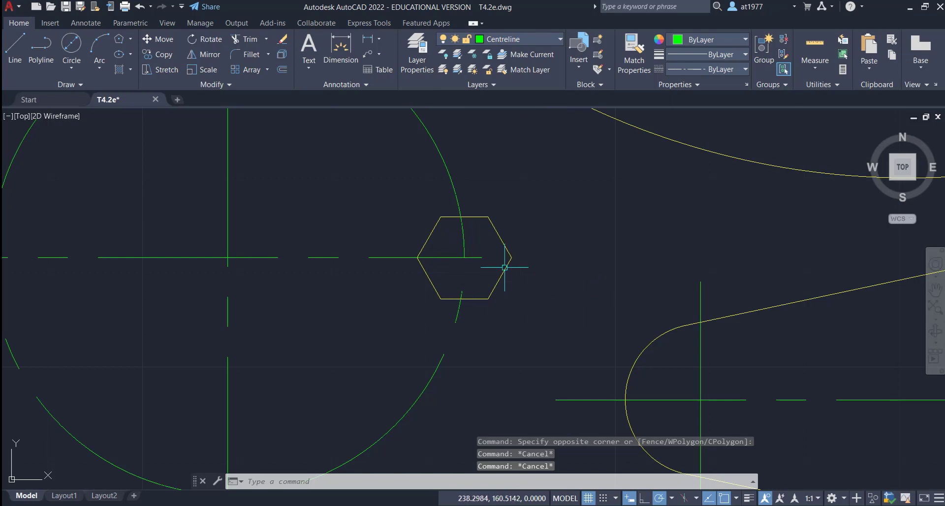
key("Escape")
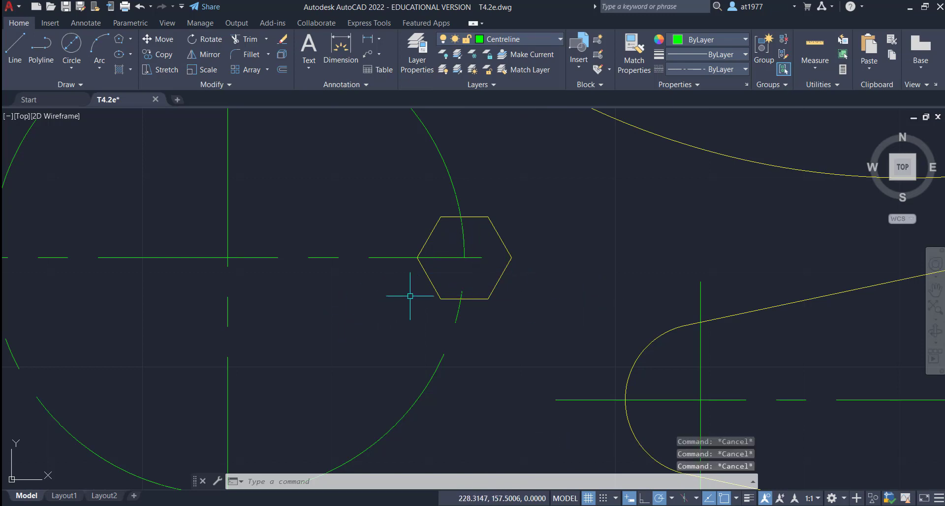
Step: Extend the right end of the pitch circle's horizontal centreline to a short distance past the hexagon
left_click(457, 258)
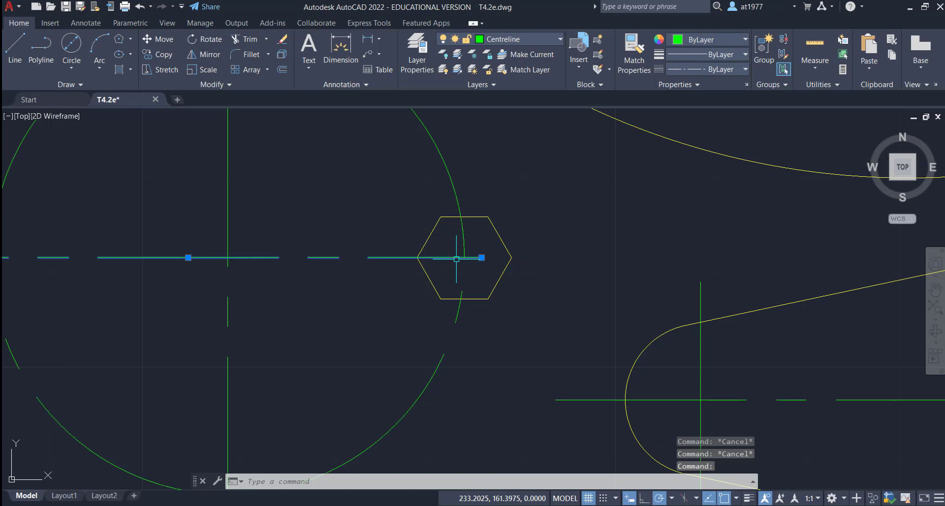
left_click(481, 258)
key("Escape")
scroll(346, 312, "down", 2)
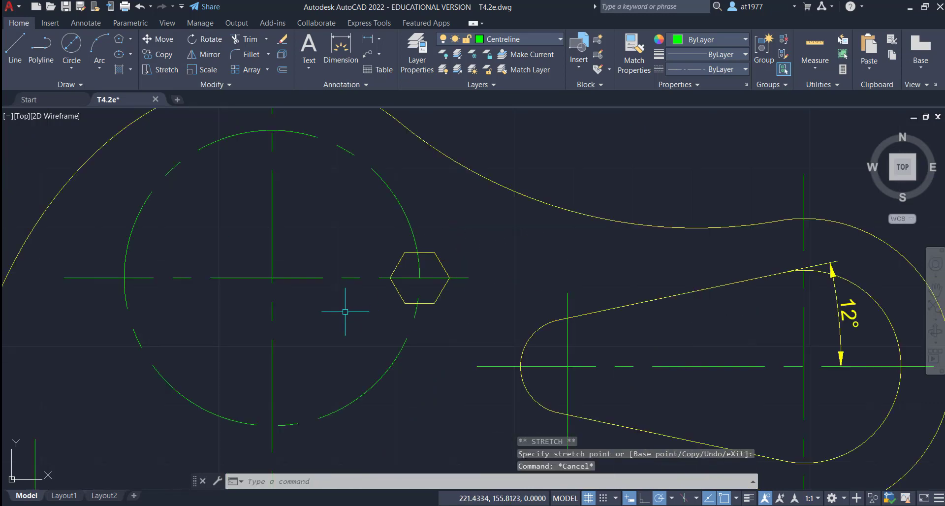
Step: Draw a short horizontal centreline through the hexagon, from the long centreline's right end to just left of the hexagon
middle_click_drag(329, 321, 369, 311)
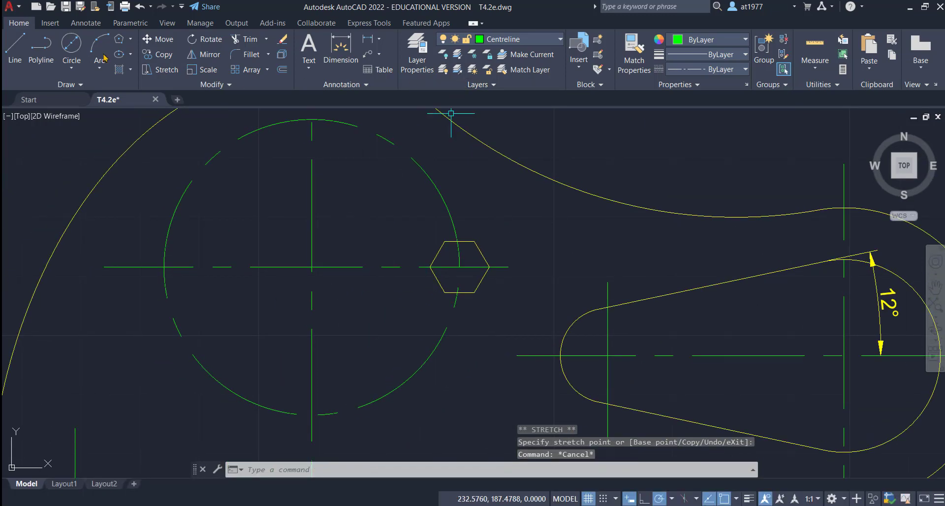
left_click(11, 44)
scroll(361, 252, "up", 2)
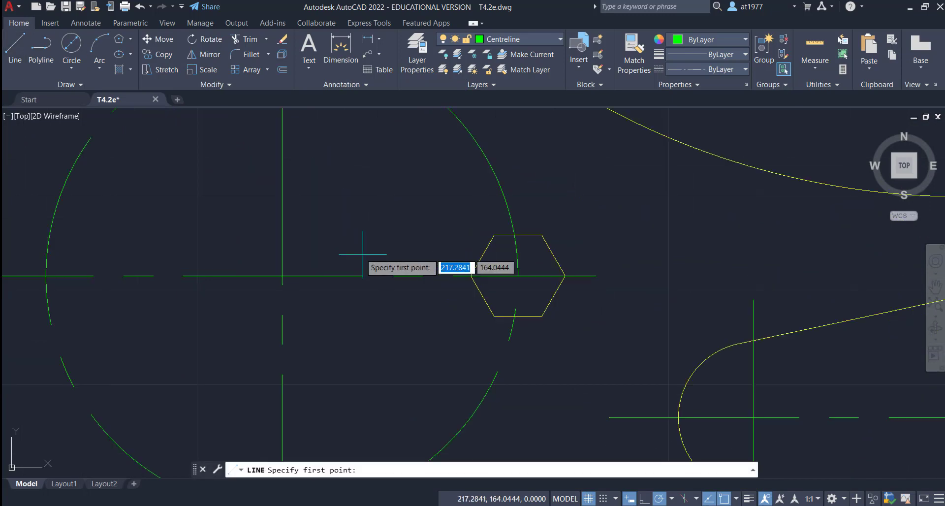
left_click(600, 274)
left_click(438, 275)
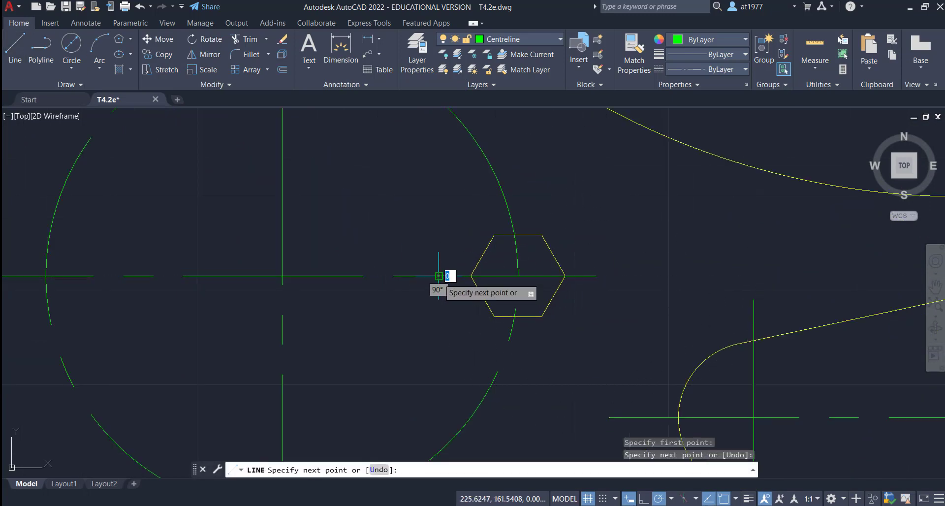
key("Escape")
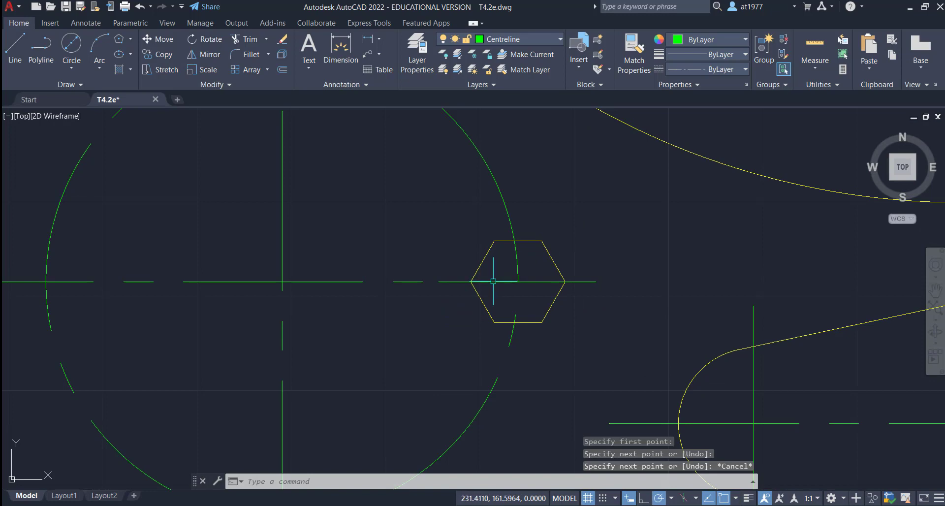
Step: Shorten the right end of the pitch circle's long horizontal centreline to the left end of the hexagon's short centreline
left_click(401, 271)
left_click(601, 293)
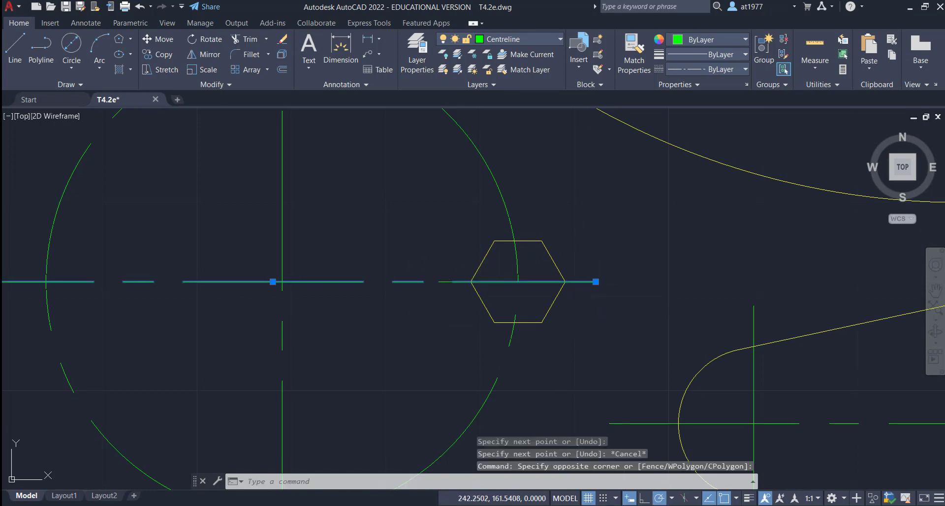
left_click(595, 282)
key("Escape")
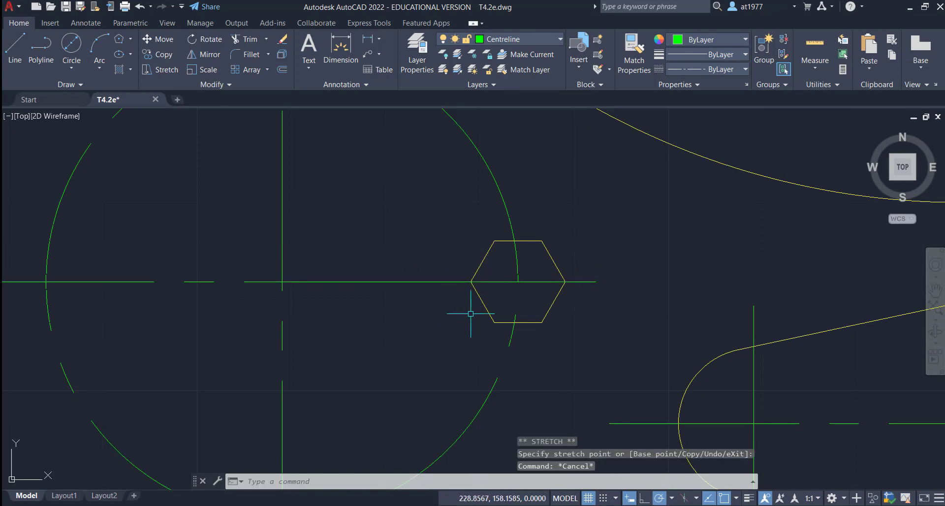
left_click(549, 282)
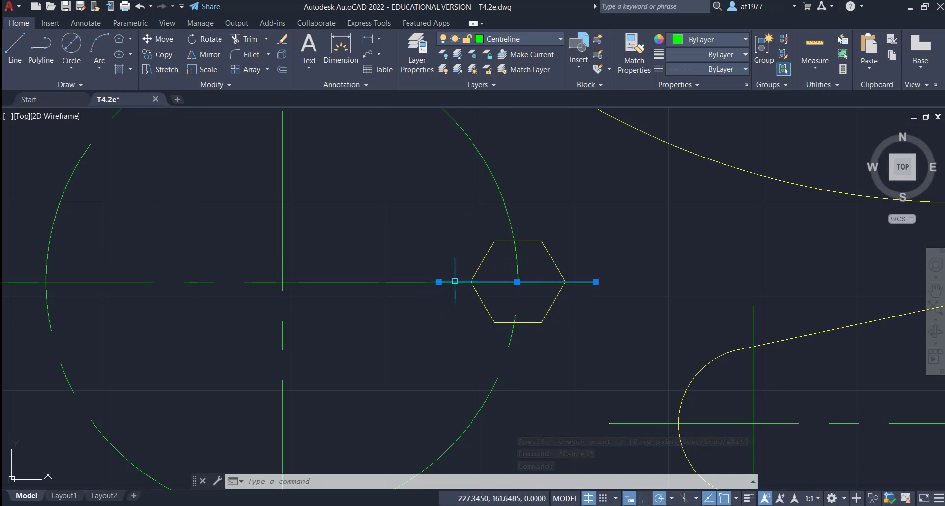
key("Escape")
Step: Start a polar array of the hexagon and its short horizontal centreline about the centre of the pitch circle
scroll(432, 235, "down", 2)
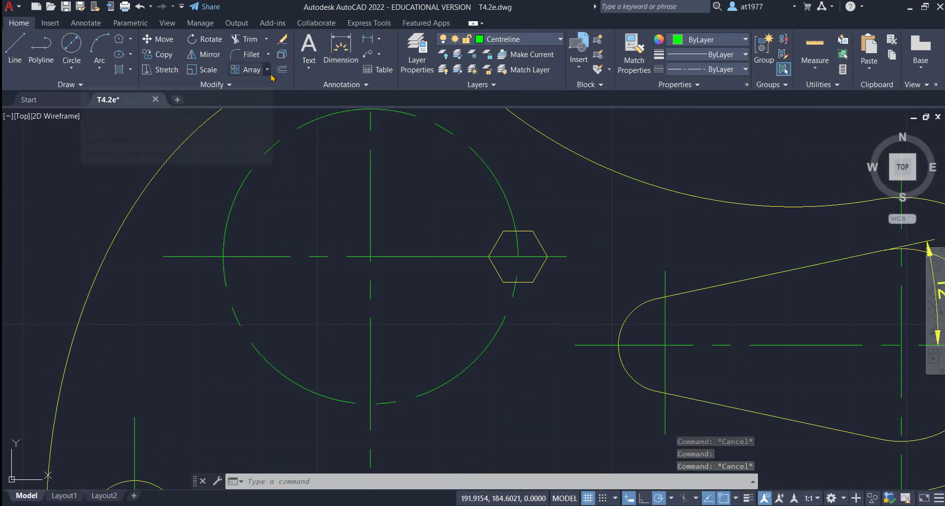
left_click(267, 71)
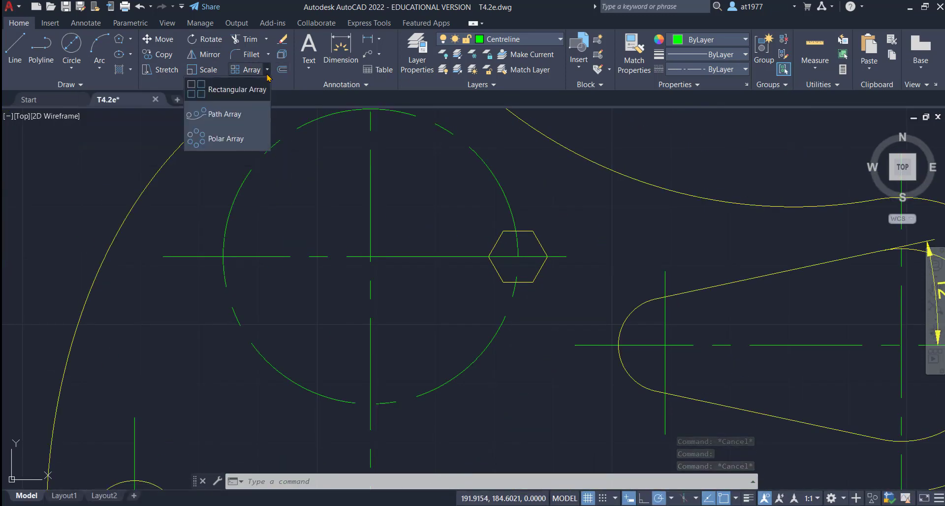
left_click(240, 139)
left_click(418, 204)
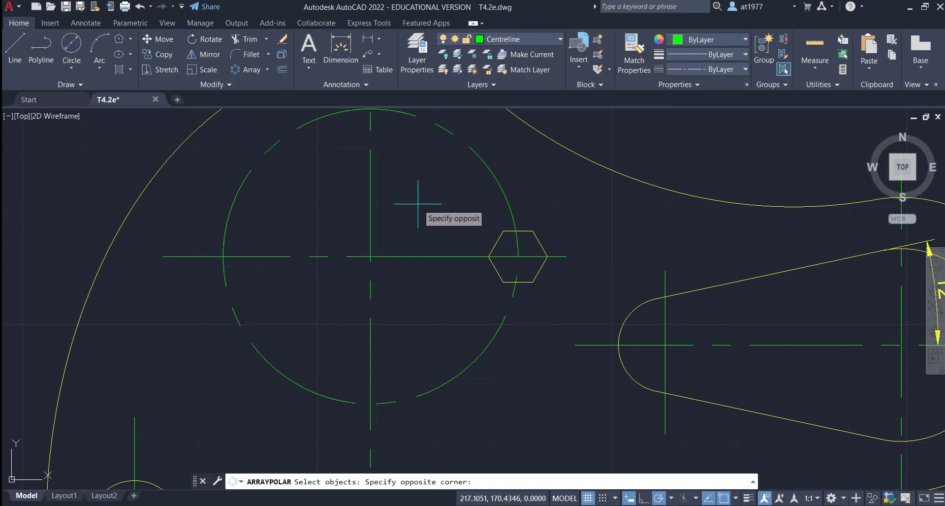
left_click(597, 300)
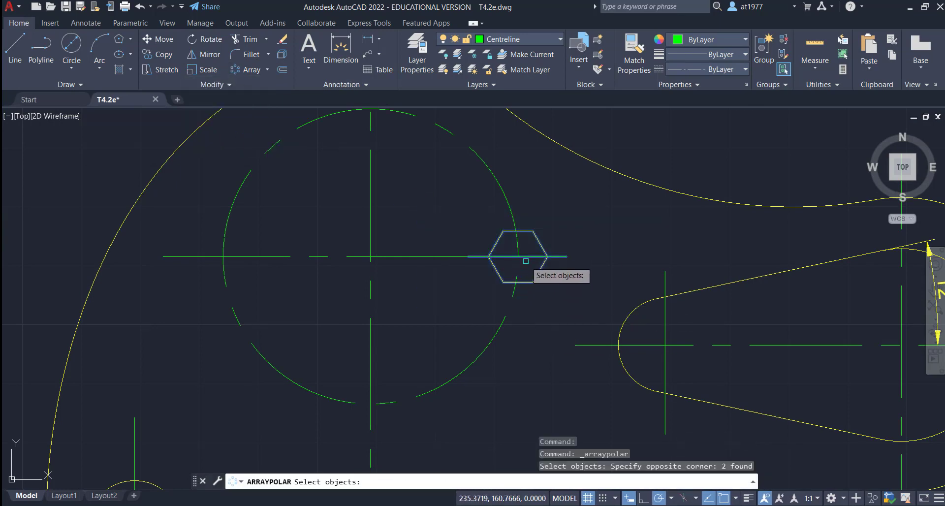
key("Return")
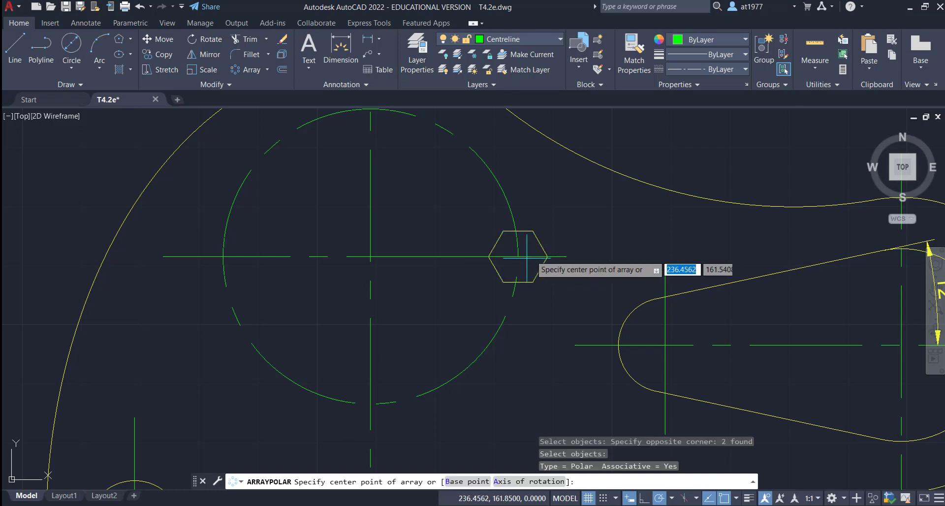
left_click(370, 256)
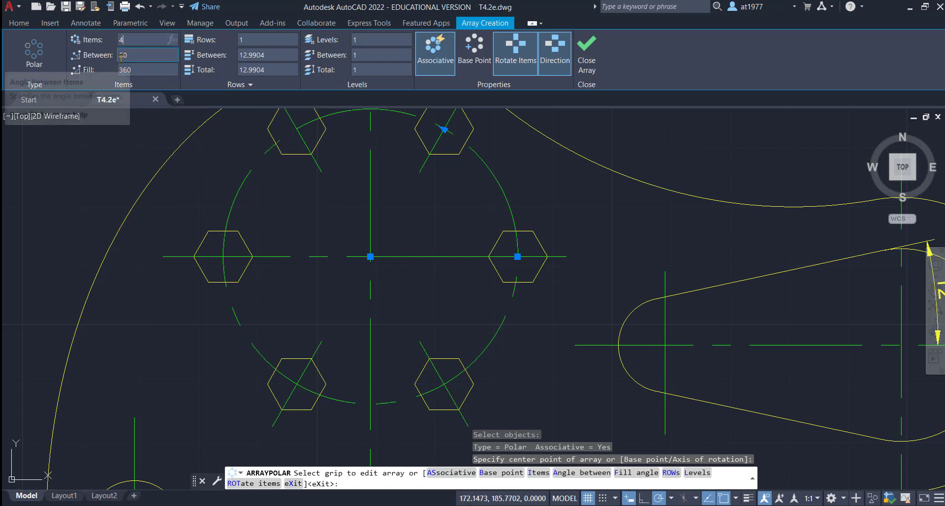
Step: Set the polar array to 4 items over a 180° fill angle, running clockwise along the lower half of the pitch circle, and finish it
key("Return")
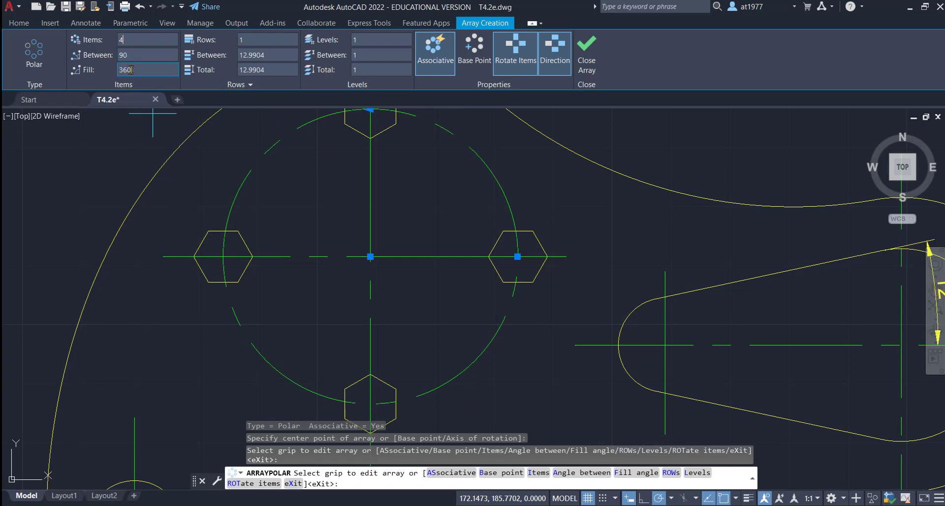
key("Return")
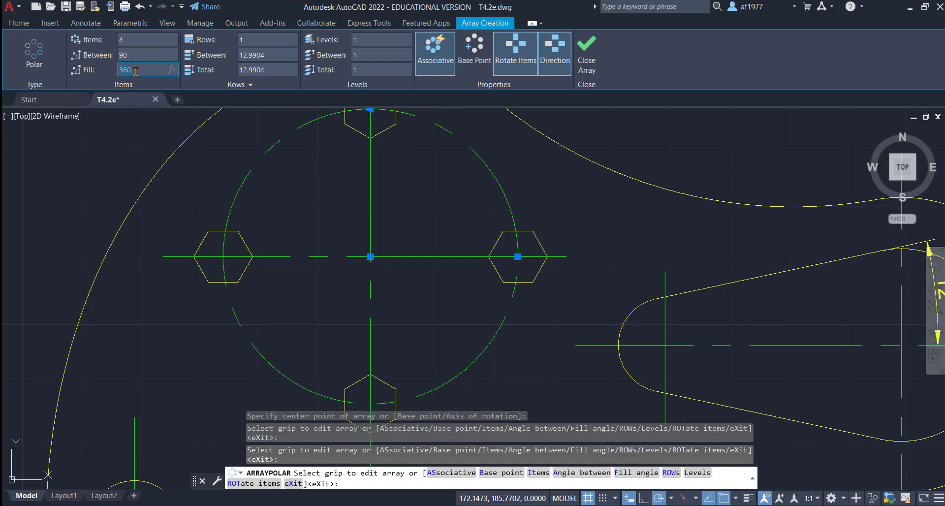
key("Return")
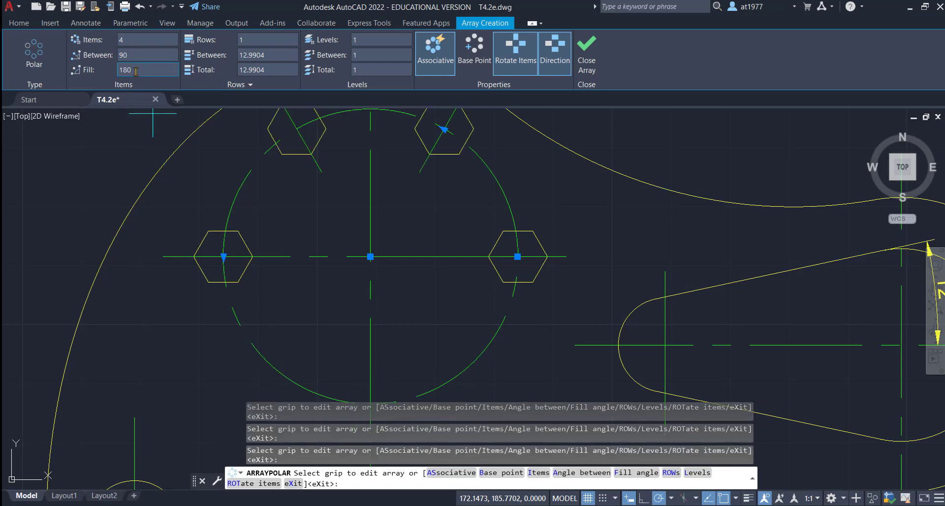
middle_click_drag(445, 246, 433, 316)
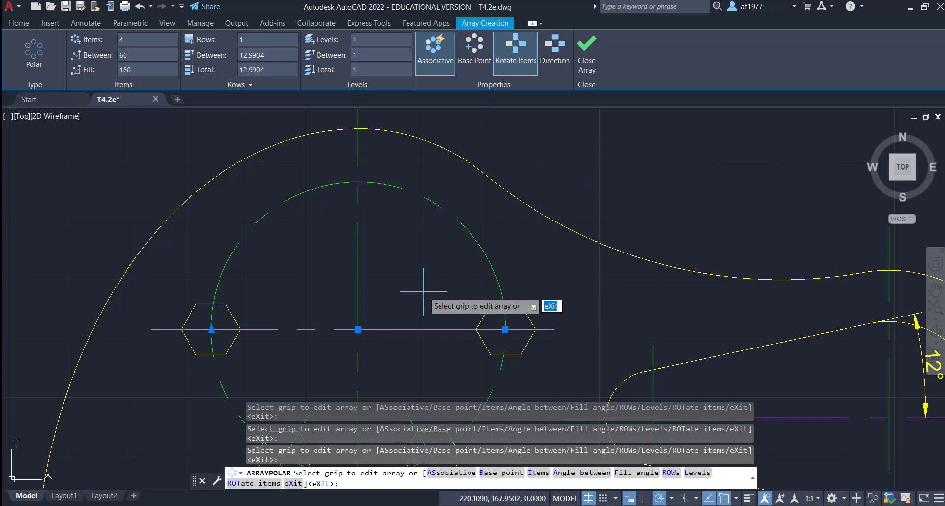
mouse_move(428, 274)
middle_mouse_down()
mouse_move(453, 211)
mouse_move(484, 168)
middle_mouse_up()
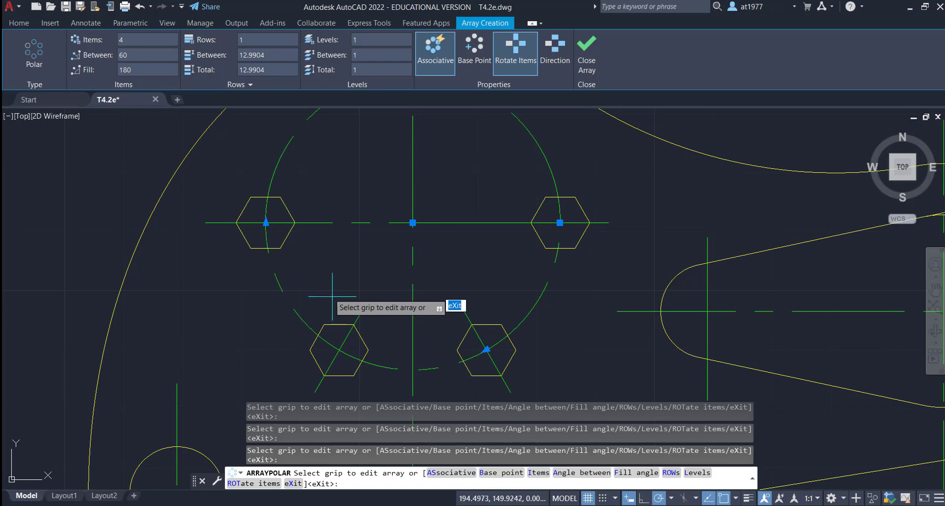
left_click(587, 64)
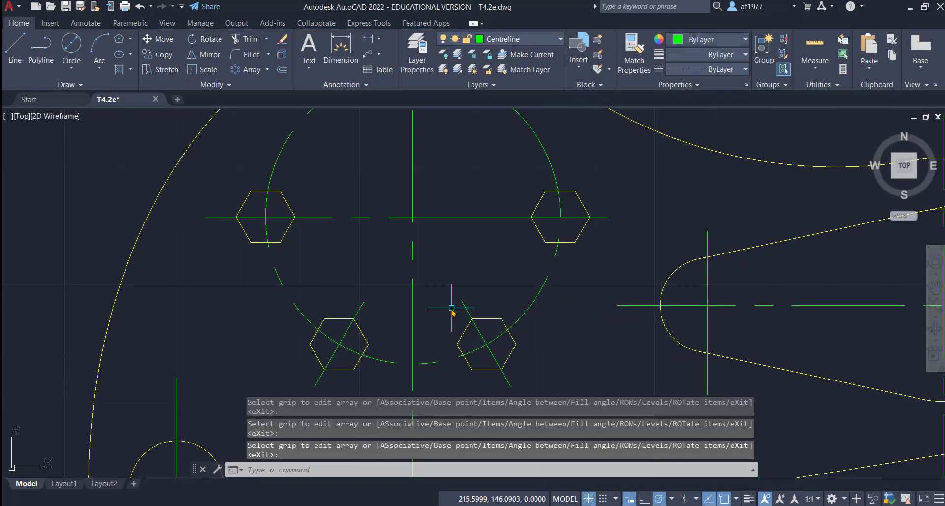
Step: Shorten the lower end of the pitch circle's vertical centreline to just below the pitch circle
scroll(451, 308, "down", 2)
mouse_move(477, 339)
middle_mouse_down()
mouse_move(473, 293)
mouse_move(386, 265)
middle_mouse_up()
scroll(355, 293, "down", 2)
middle_click_drag(353, 299, 366, 314)
left_click(375, 353)
left_click(345, 351)
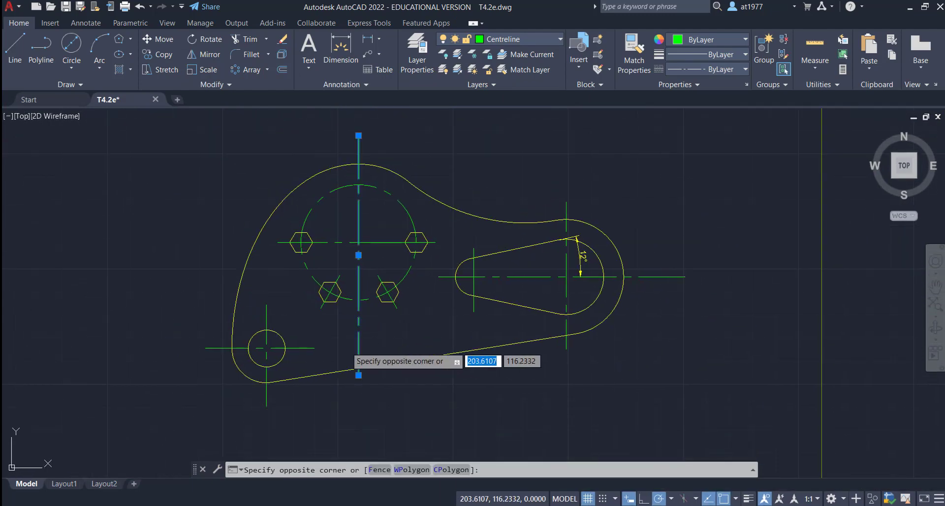
left_click(358, 375)
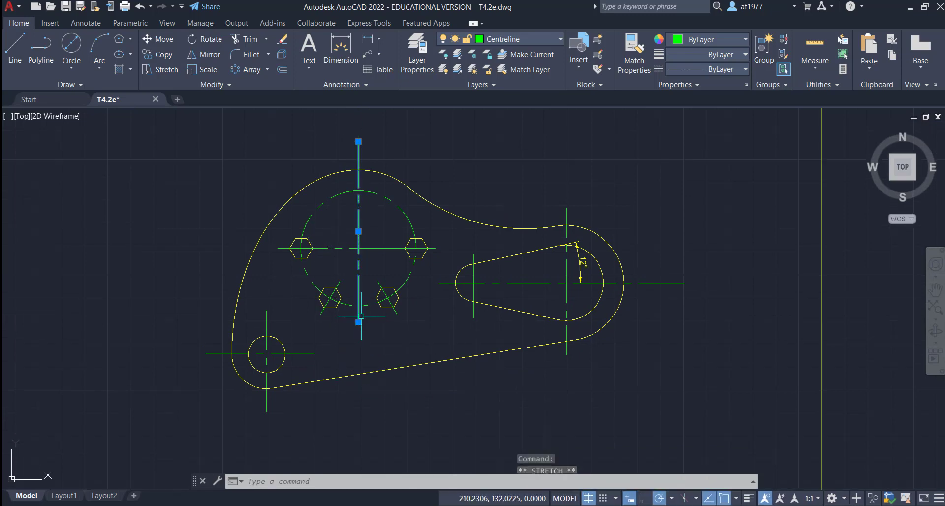
Step: Shorten the right end of the tapered slot's long horizontal centreline to just past the plate's right edge
left_click(681, 297)
left_click(678, 273)
left_click(684, 283)
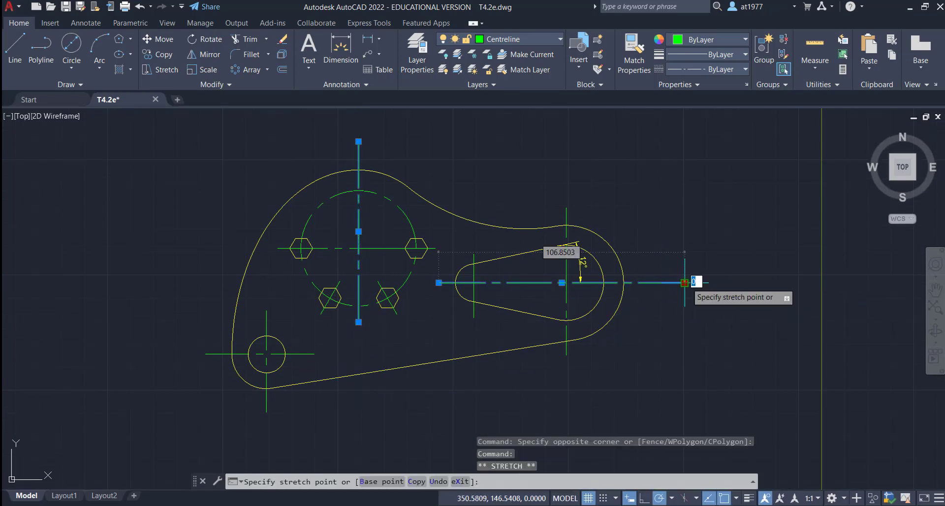
left_click(635, 282)
key("Escape")
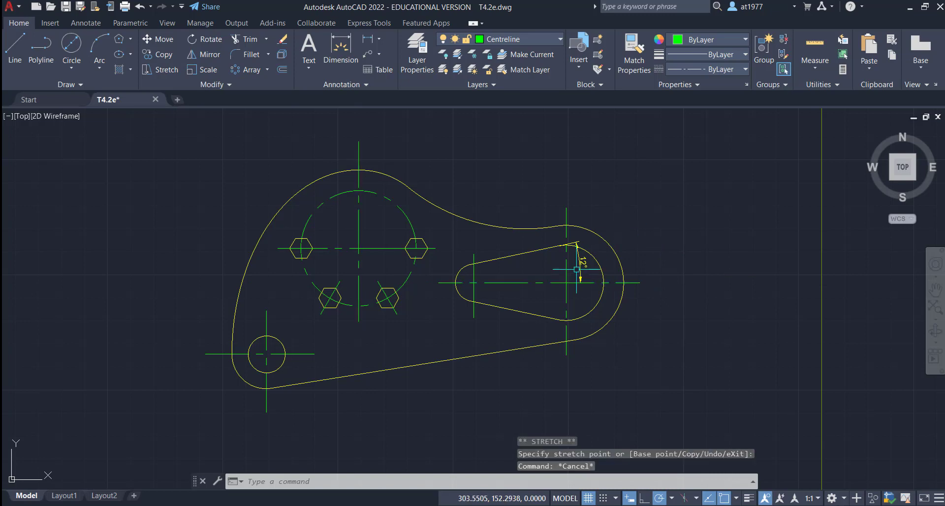
Step: Delete the 12° angular dimension inside the tapered slot
left_click(591, 267)
key("Delete")
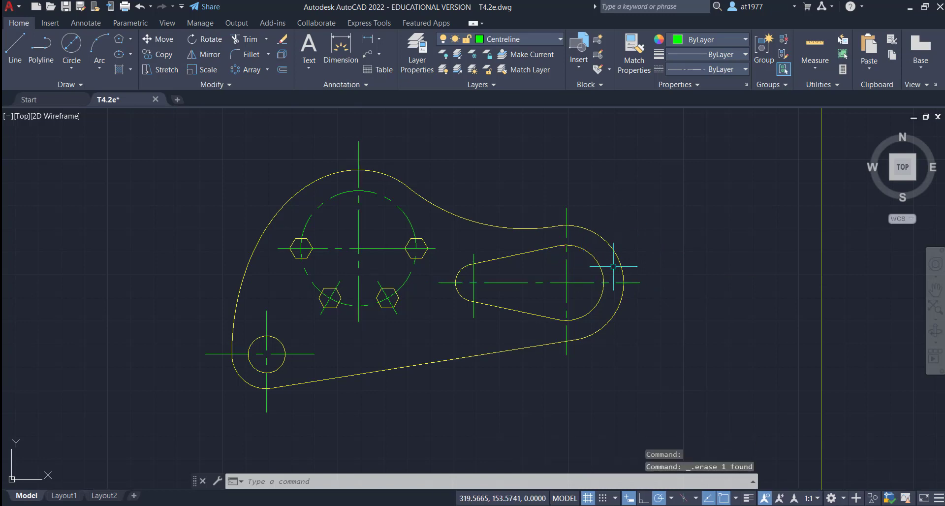
key("Escape")
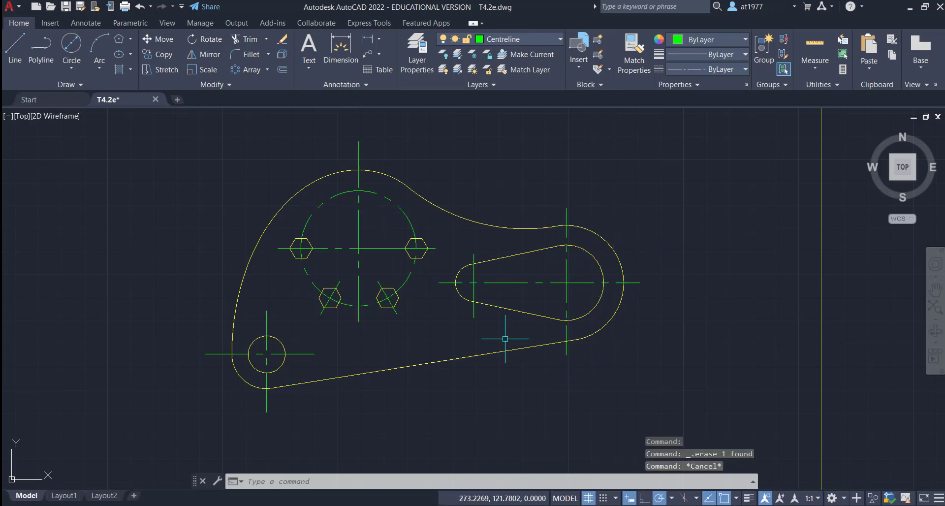
Step: Shorten the upper end of the pitch circle's vertical centreline to just above the plate's outline
mouse_move(433, 374)
middle_mouse_down()
mouse_move(475, 375)
mouse_move(477, 388)
middle_mouse_up()
left_click(401, 165)
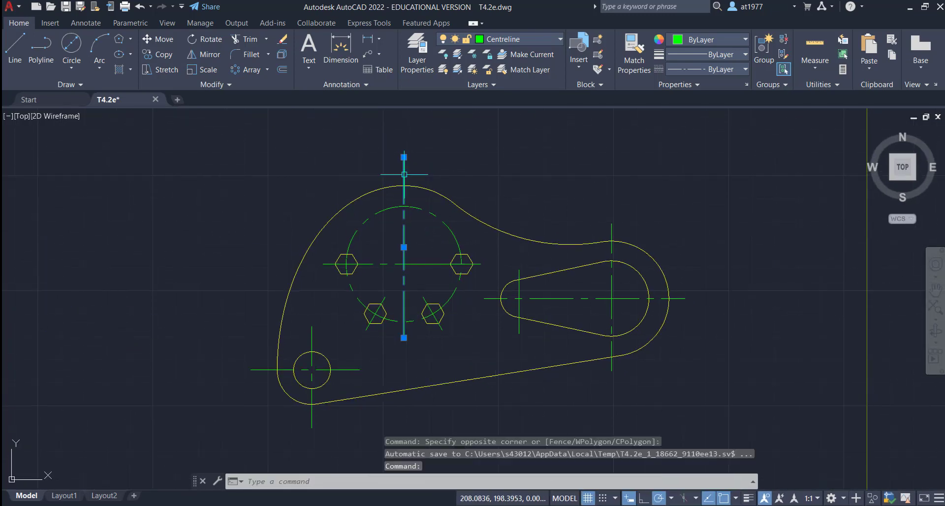
left_click(404, 157)
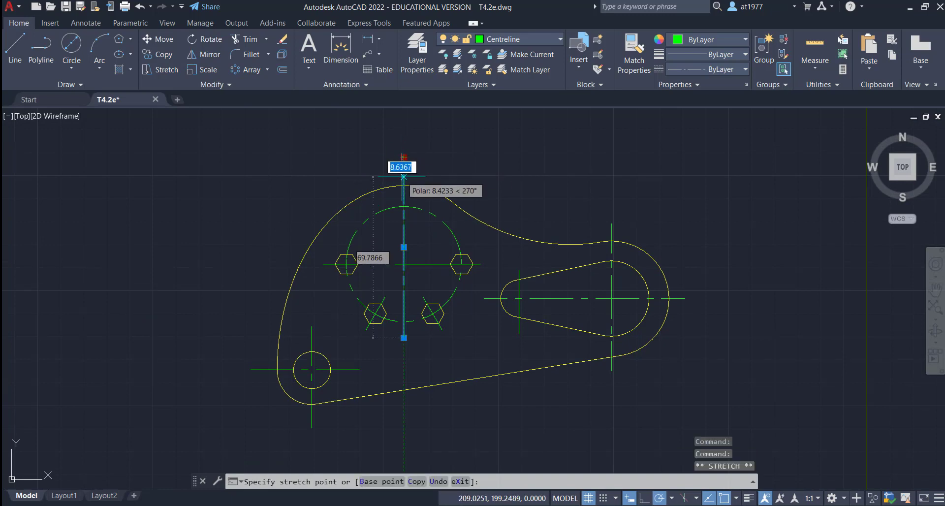
left_click(404, 177)
Step: Shorten the left end of the diameter 16 hole's horizontal centreline to just outside the plate's outline
left_click(259, 387)
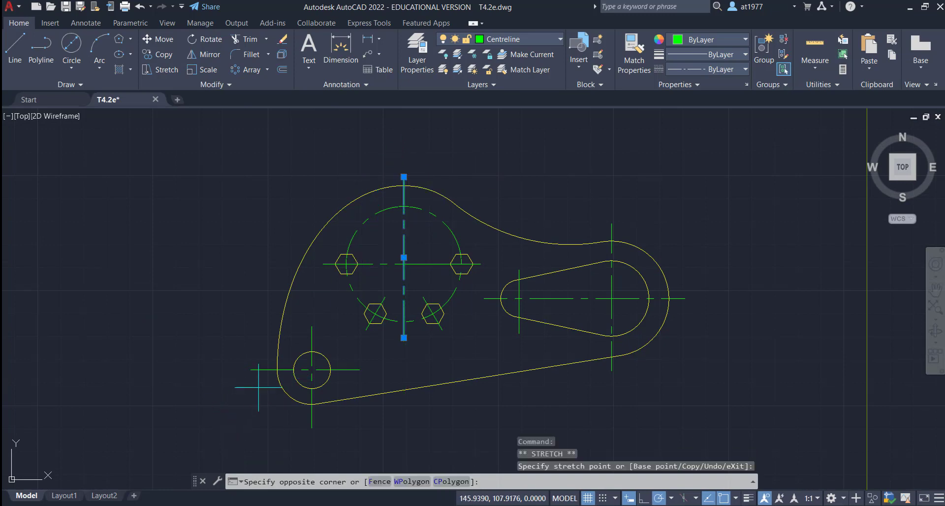
left_click(257, 359)
left_click(250, 370)
left_click(264, 370)
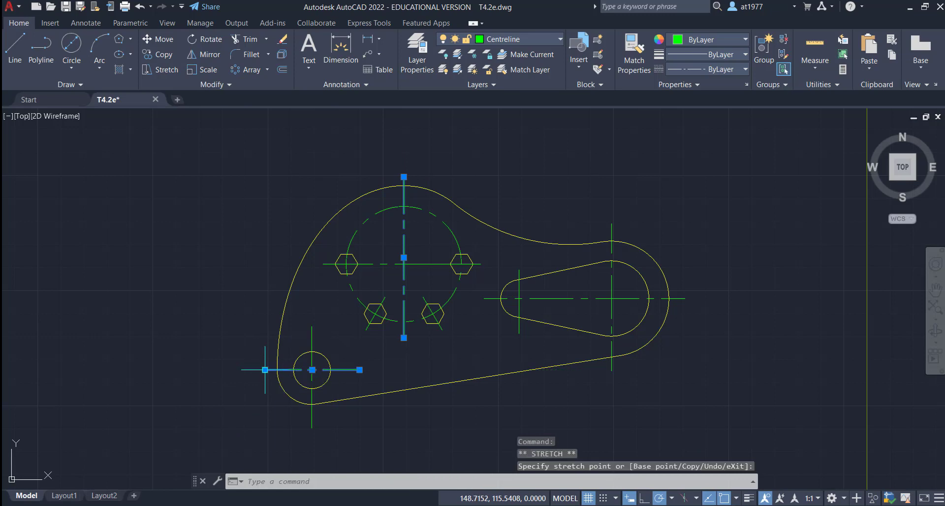
Step: Shorten the lower end of the diameter 16 hole's vertical centreline to just below the plate's outline
left_click(341, 433)
left_click(297, 427)
left_click(311, 428)
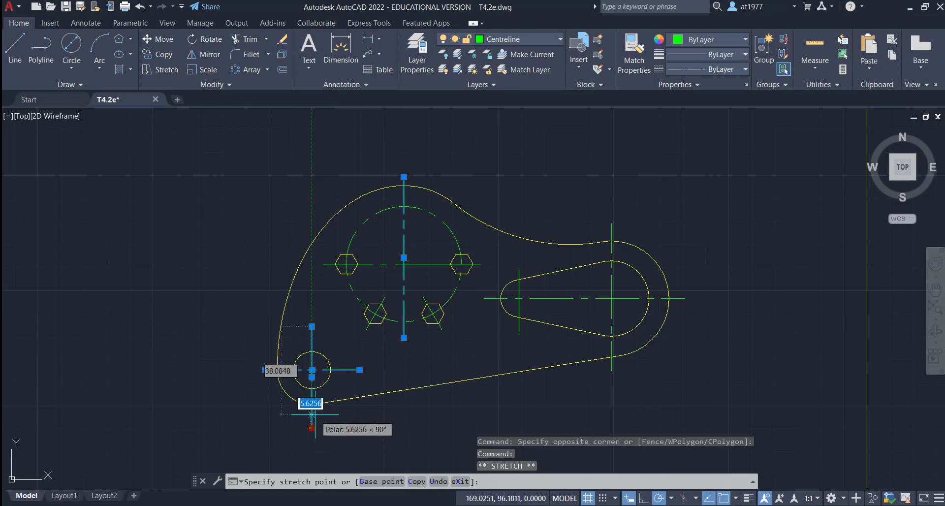
left_click(312, 411)
key("Escape")
key("Escape")
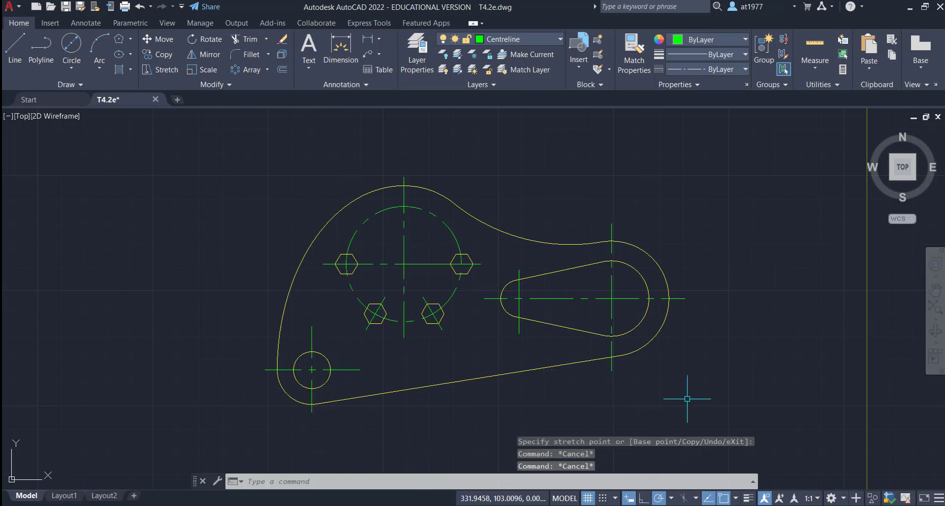
middle_click_drag(690, 399, 706, 377)
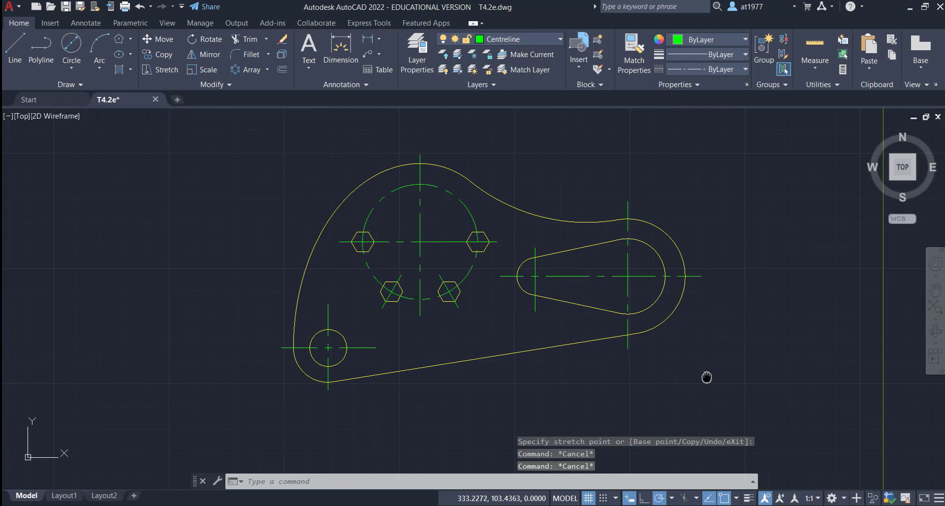